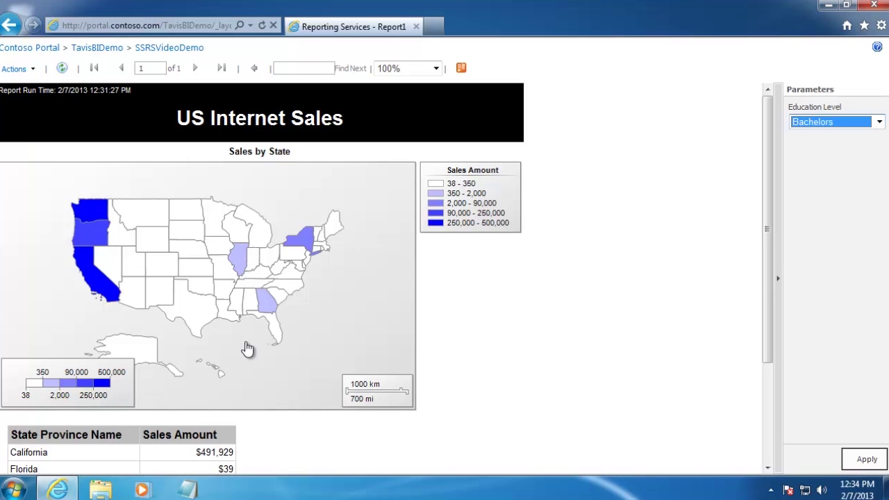
scroll(247, 349, down, 3)
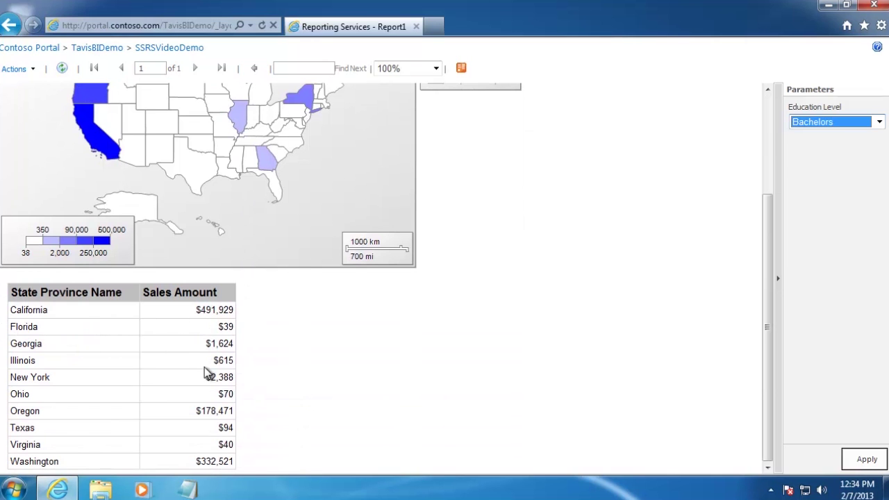
scroll(384, 405, up, 1)
scroll(386, 406, up, 2)
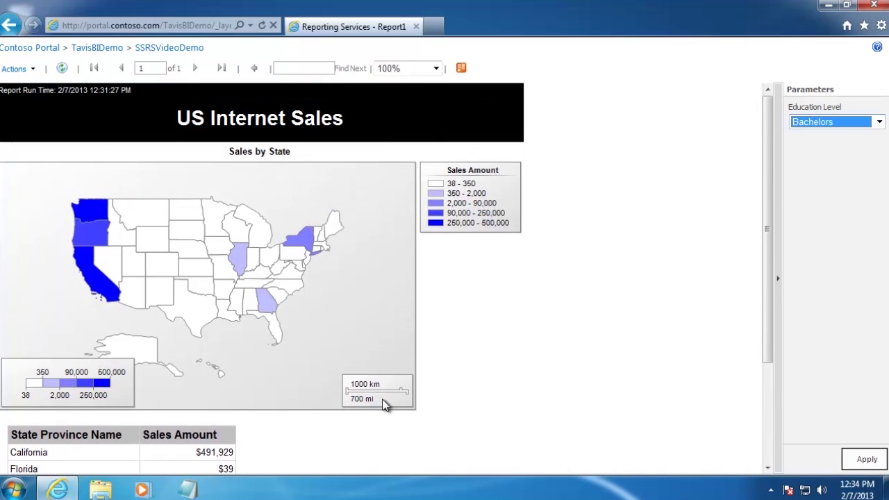
Step: Rerun the US Internet Sales report for the Partial High School education level
click(880, 123)
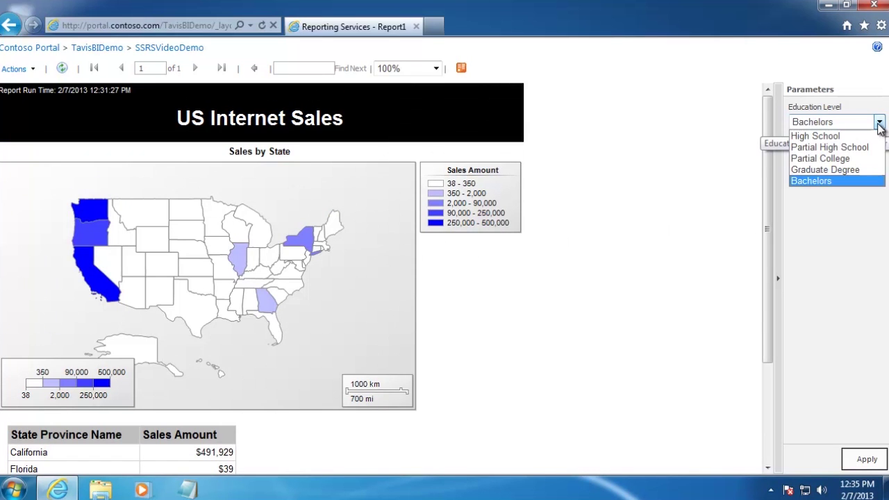
click(829, 147)
click(867, 459)
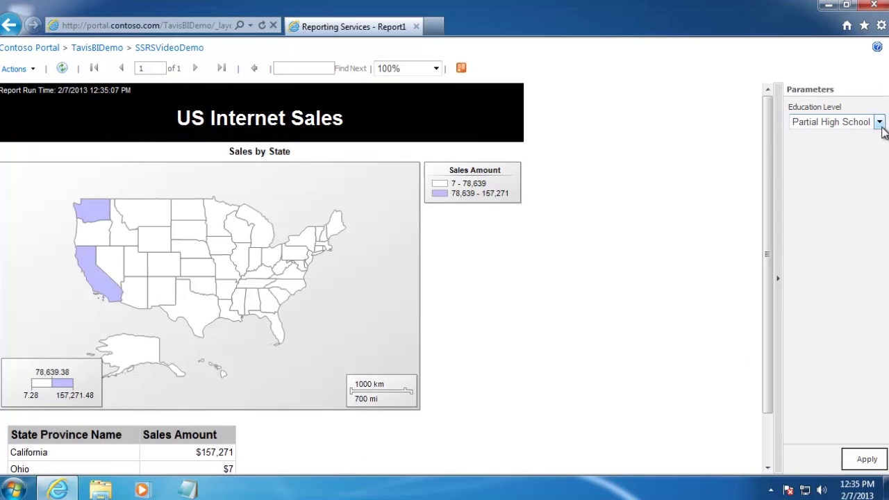
Step: Rerun the report for the High School education level
click(880, 122)
click(865, 136)
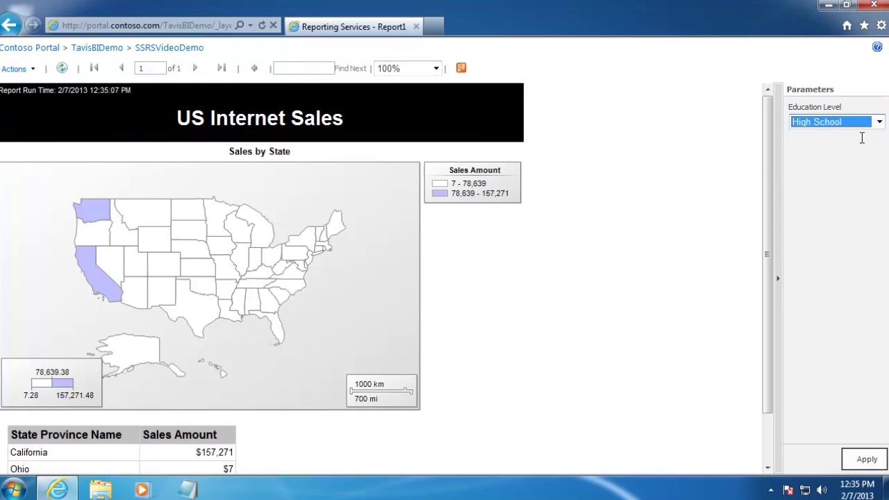
click(866, 463)
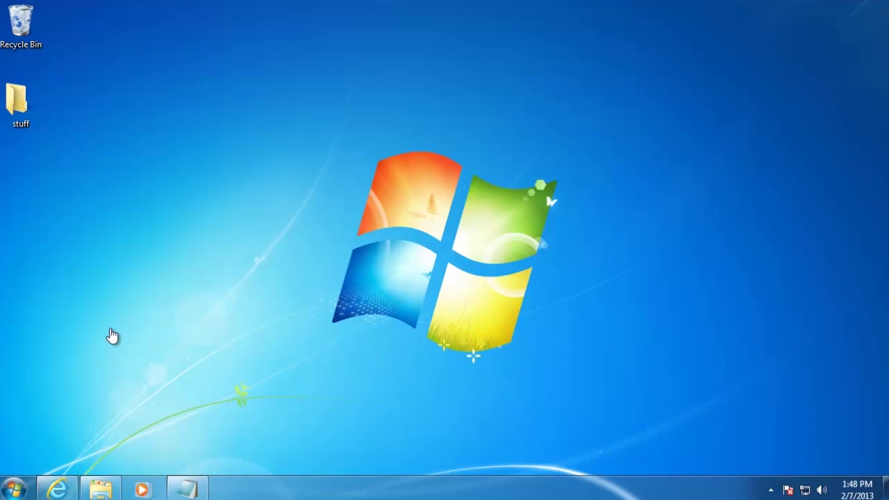
Step: Launch Microsoft Visual Studio 2010 from its folder in All Programs
click(16, 490)
click(53, 428)
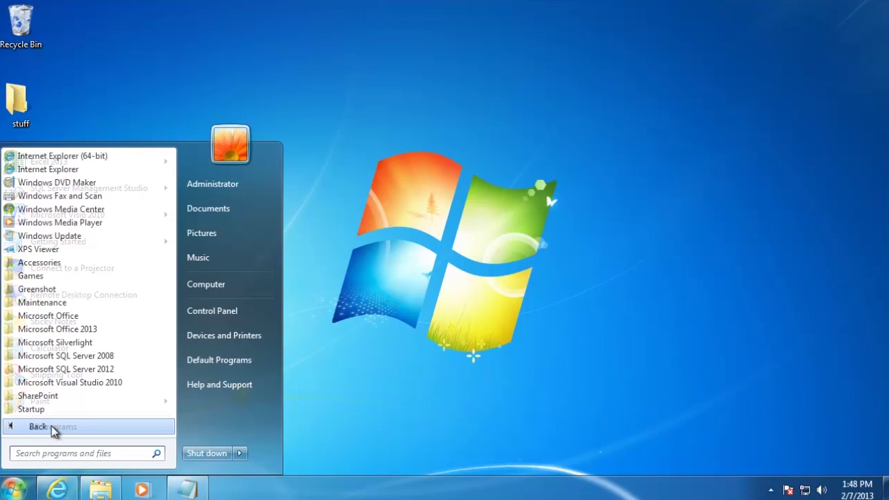
click(97, 382)
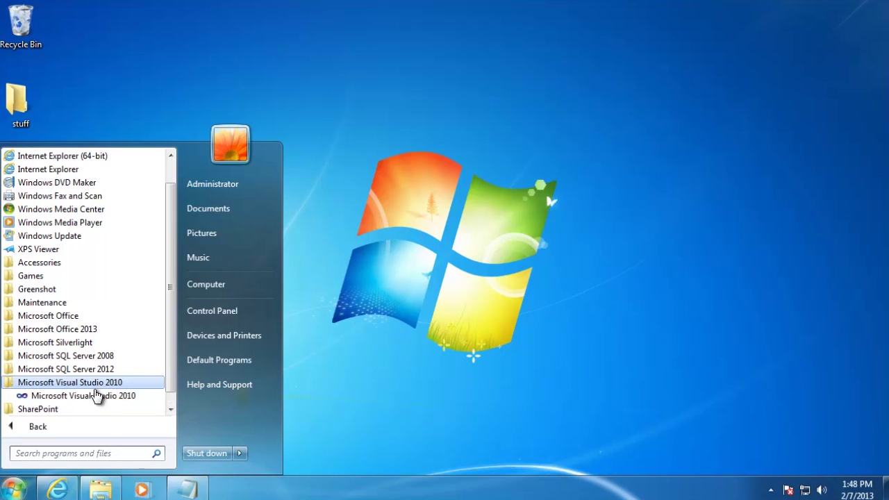
click(97, 395)
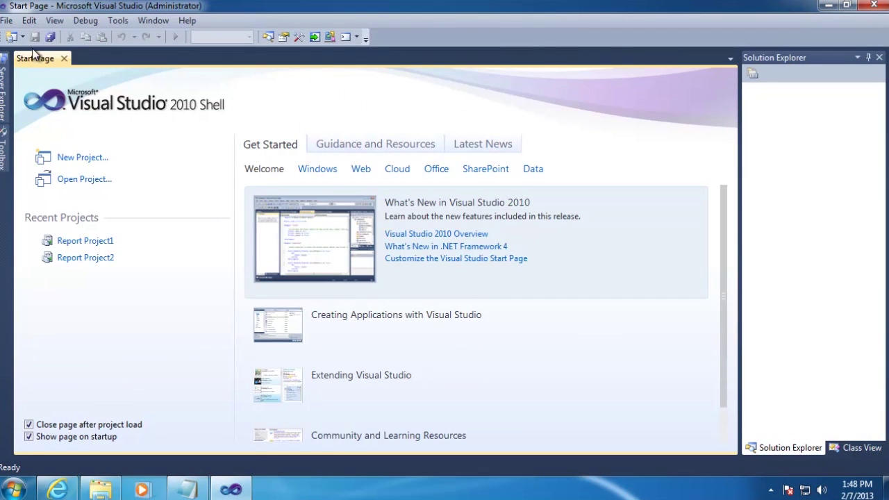
Step: Create a new Report Server Project, keeping the default name Report Project1
click(7, 21)
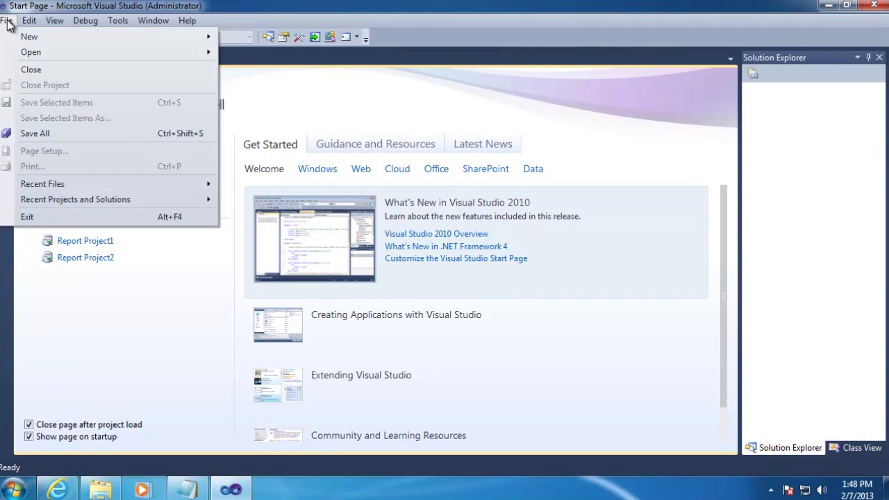
mouse_move(31, 36)
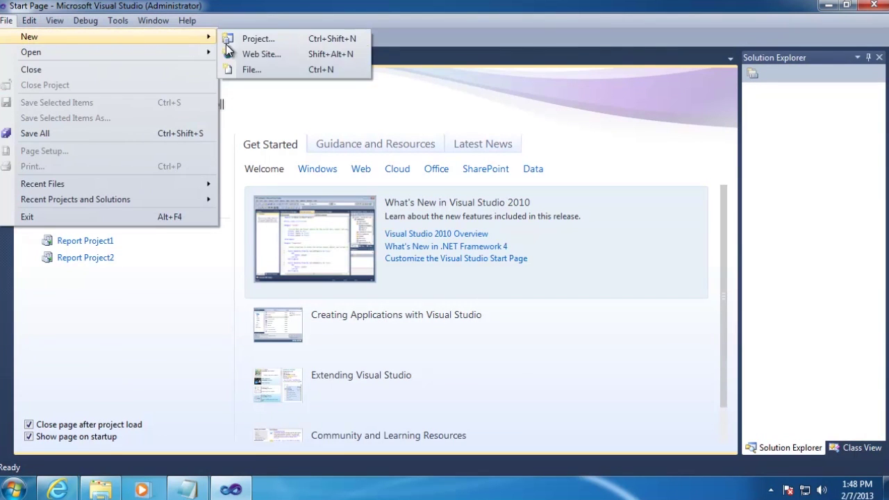
click(258, 41)
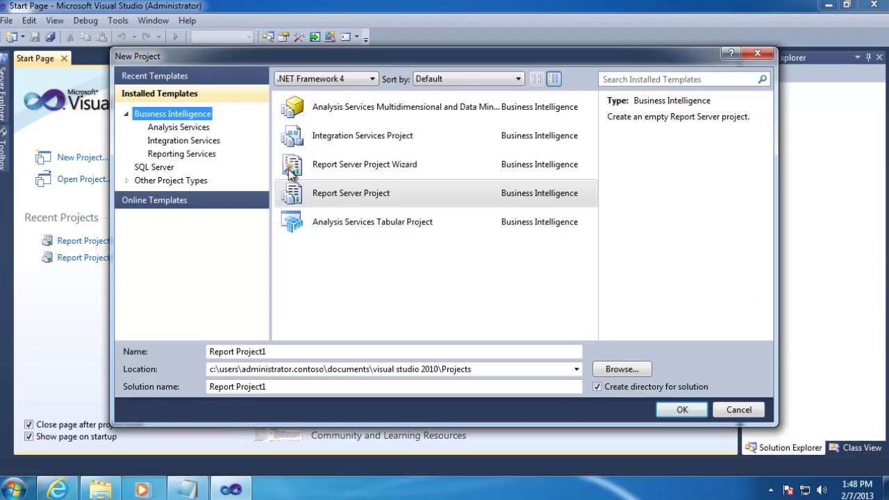
click(343, 195)
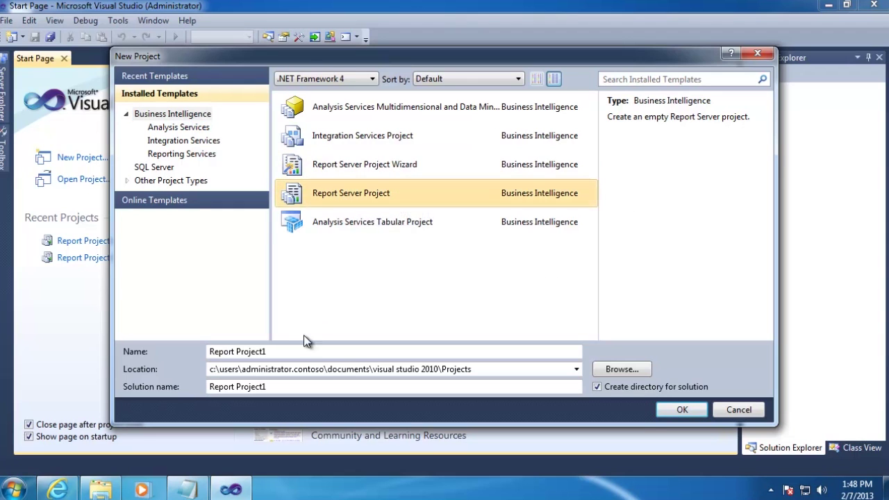
click(288, 351)
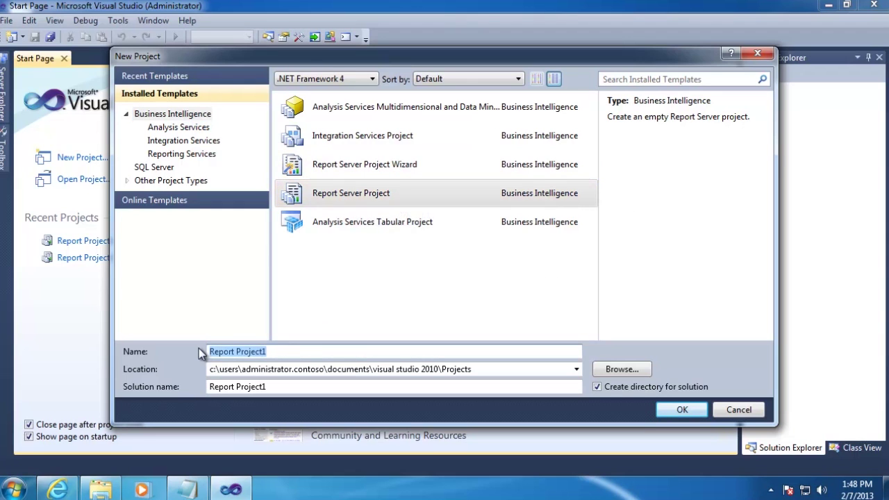
click(682, 409)
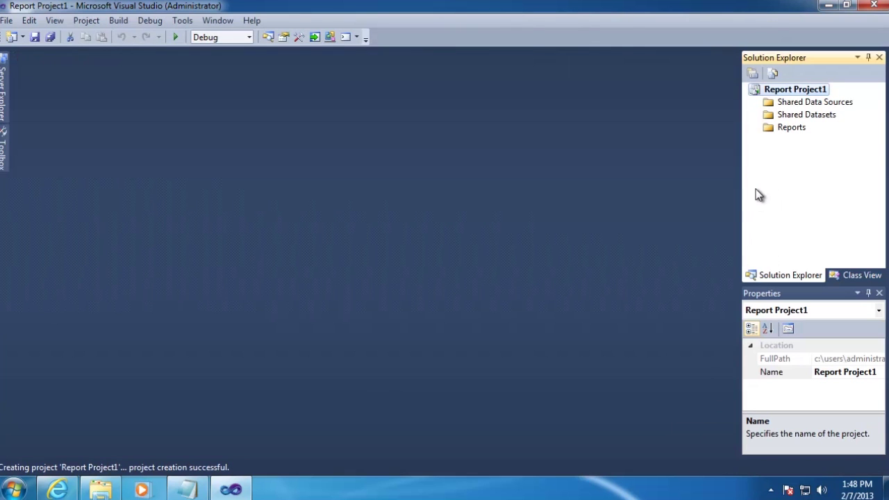
Step: Add a new shared data source and name it AdventureWorks
right_click(808, 106)
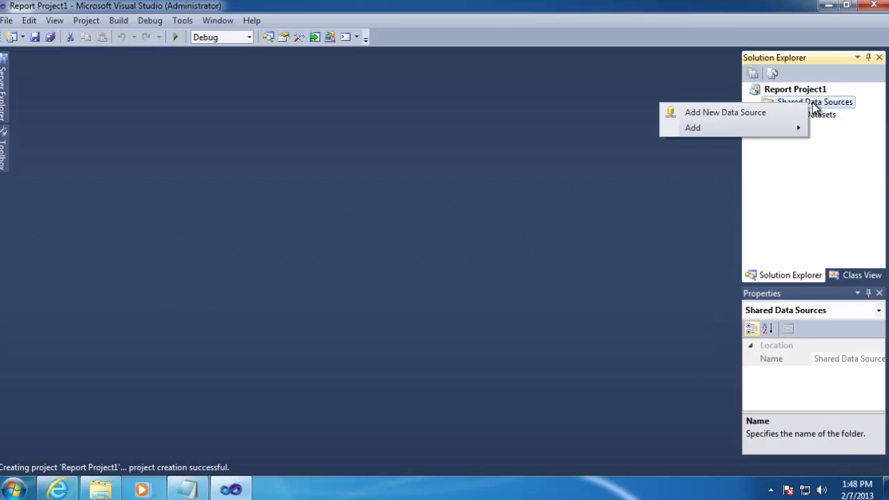
click(726, 113)
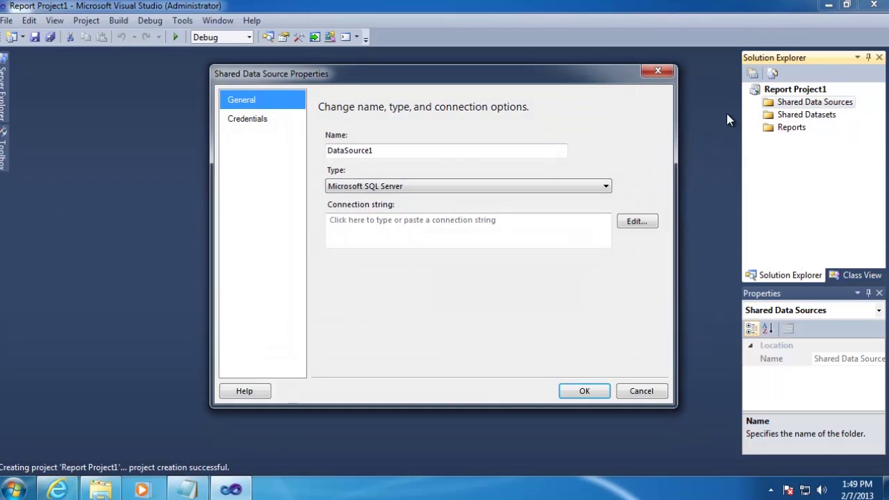
drag(428, 156, 327, 155)
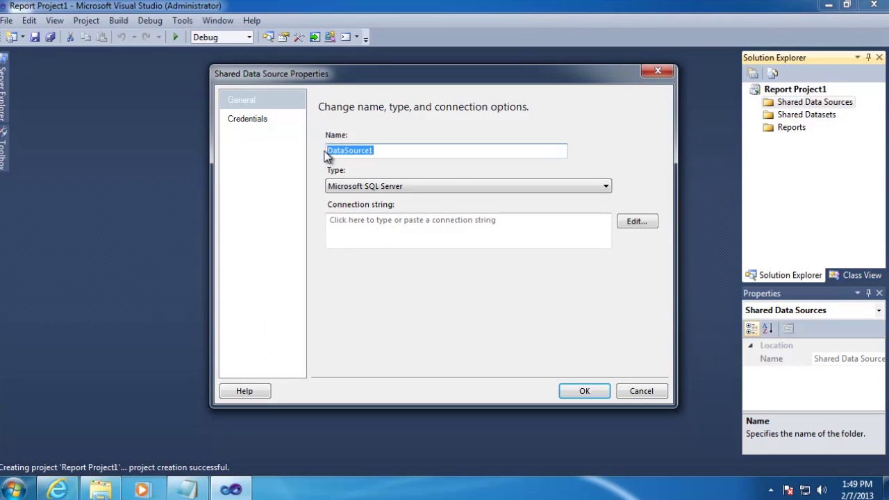
text(AdventureWorks)
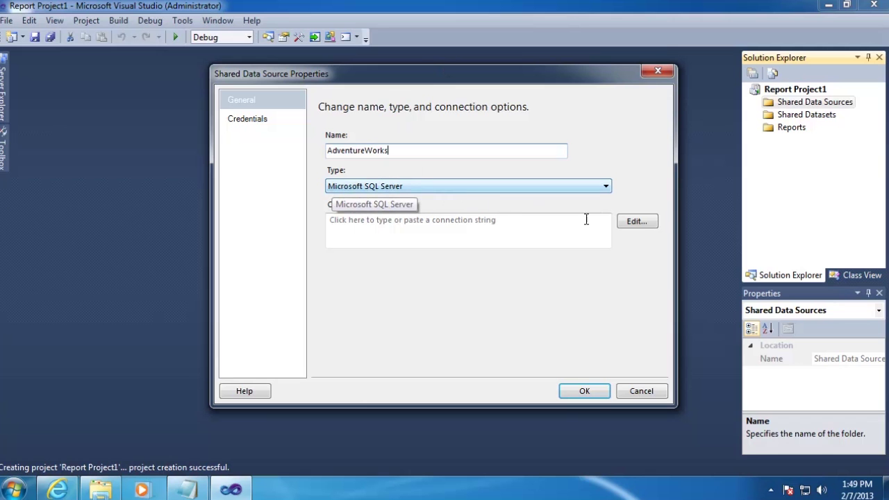
Step: Connect it to the AdventureWorksDW2012 database on server SQL, test the connection, and save
click(639, 223)
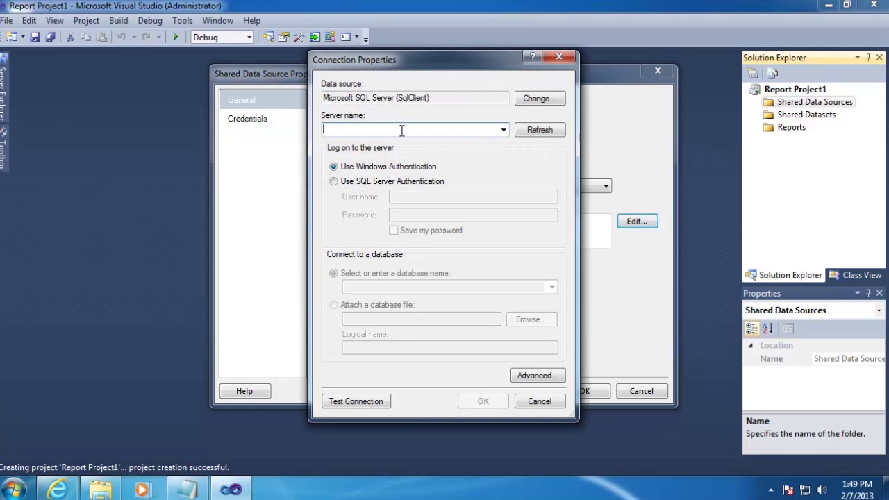
text(SQL)
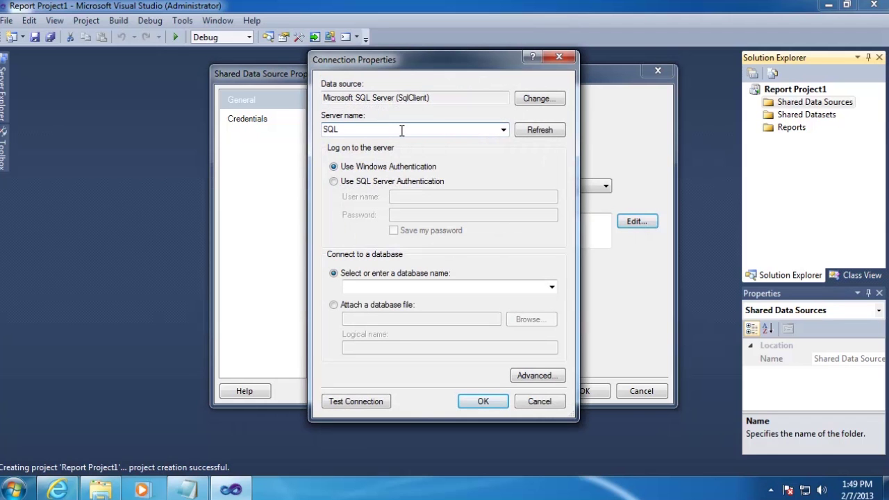
click(551, 286)
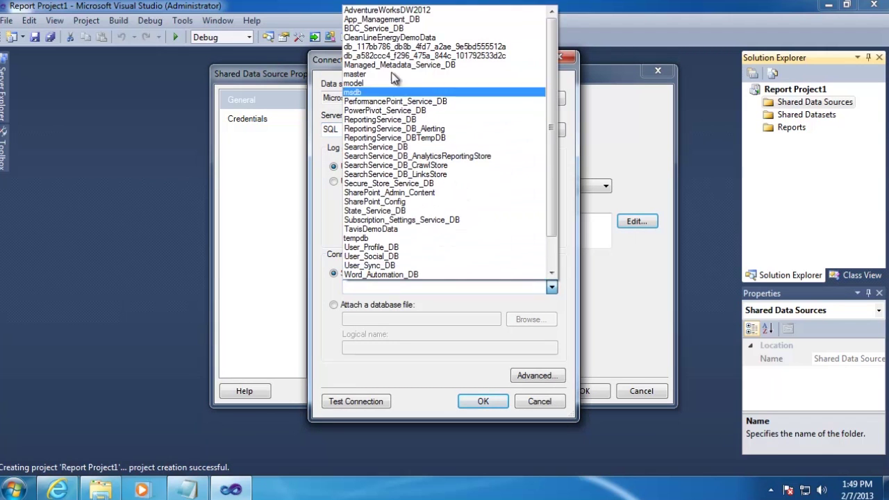
click(396, 12)
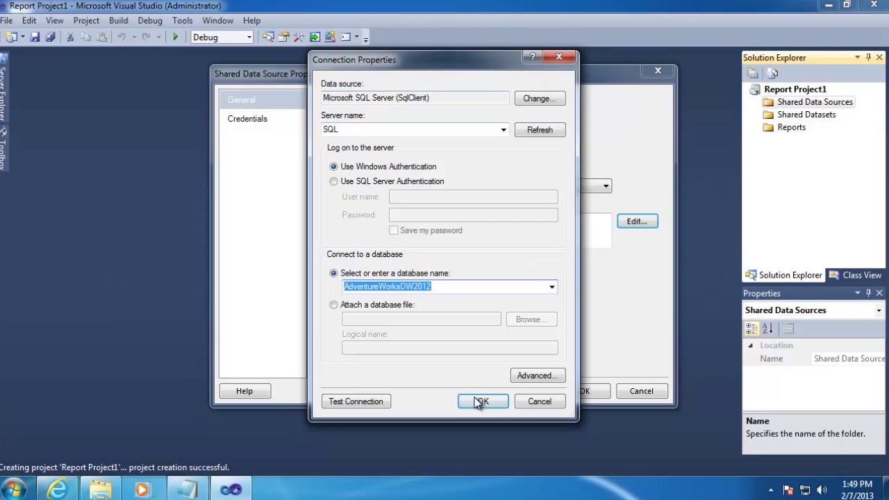
click(367, 400)
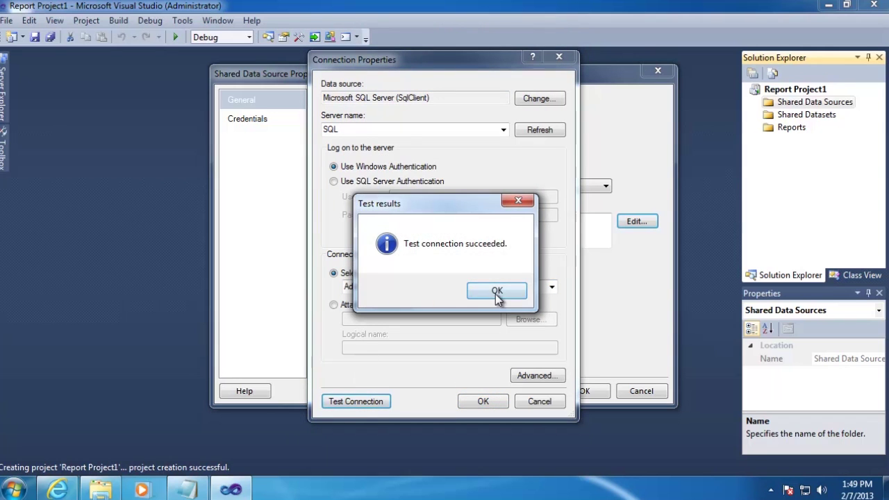
click(500, 295)
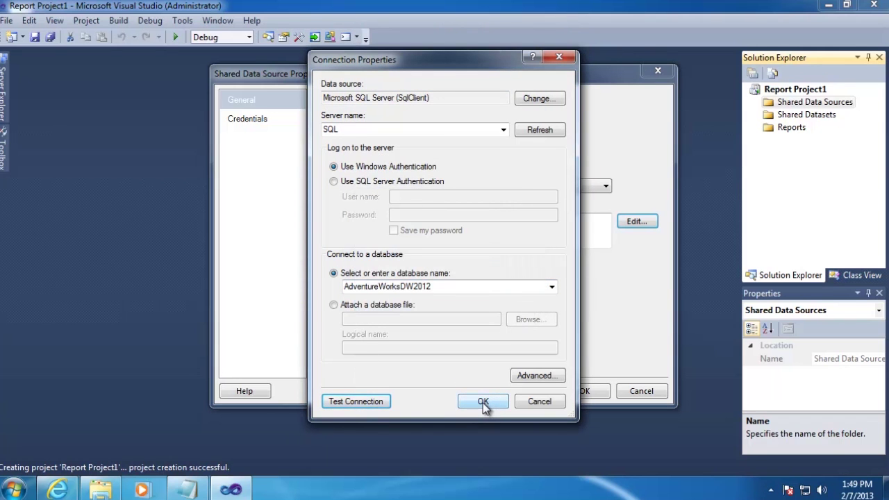
click(483, 402)
click(583, 392)
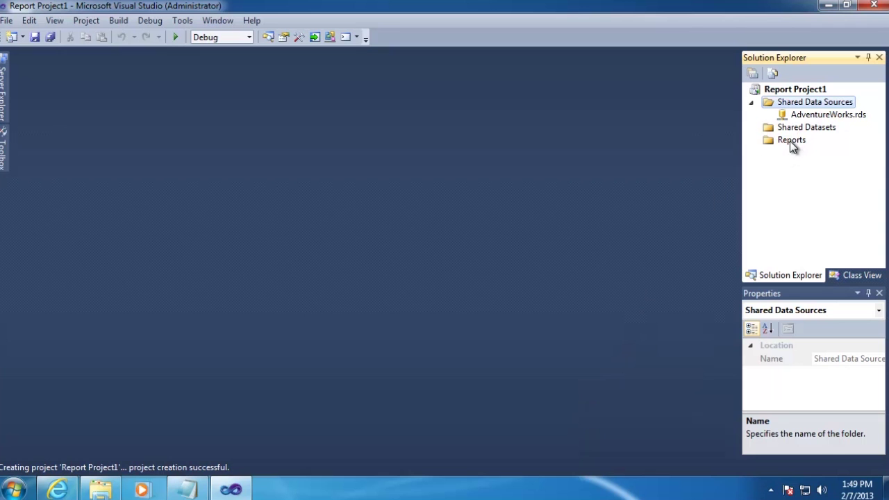
Step: Add a Report item named USInternetSales.rdl to the Reports folder
right_click(793, 140)
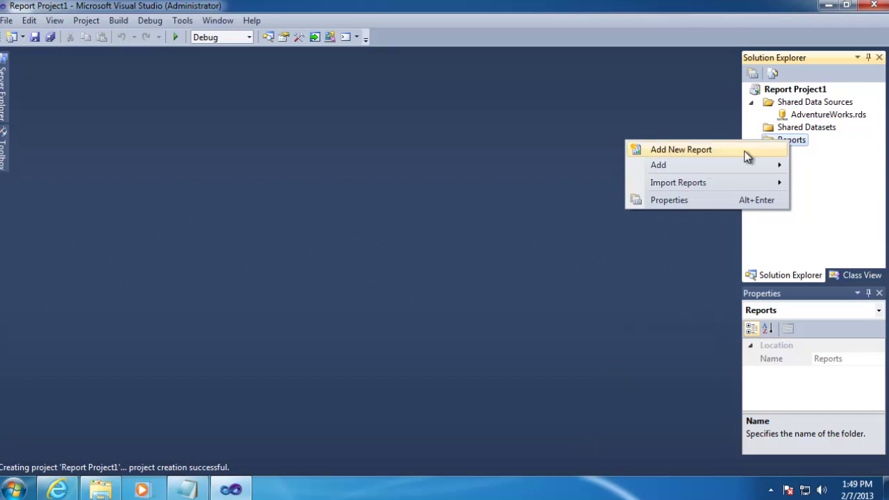
mouse_move(706, 166)
click(580, 169)
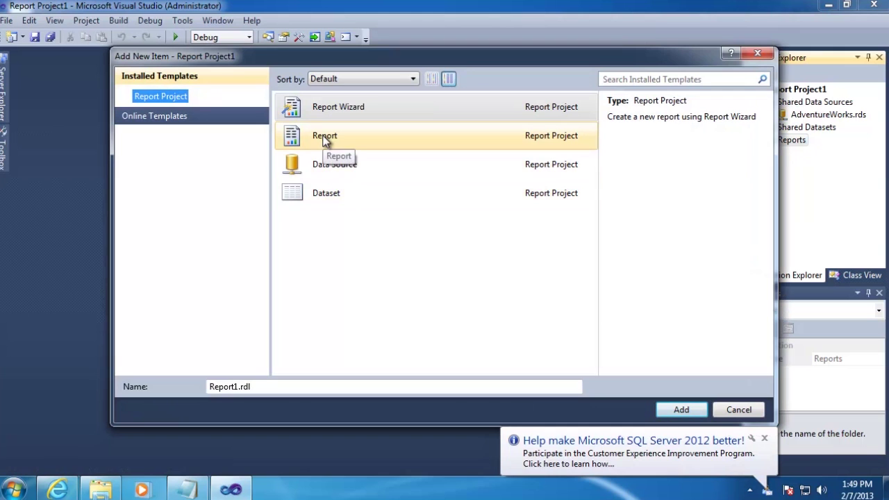
click(326, 137)
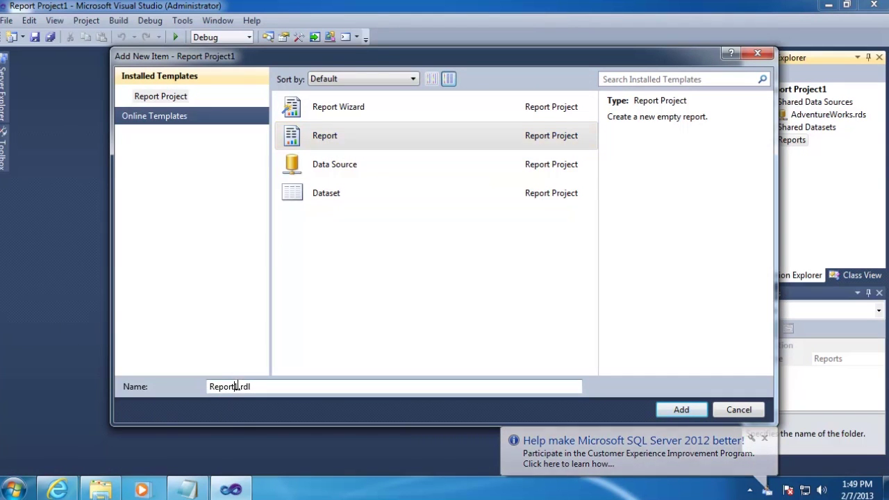
drag(236, 386, 203, 389)
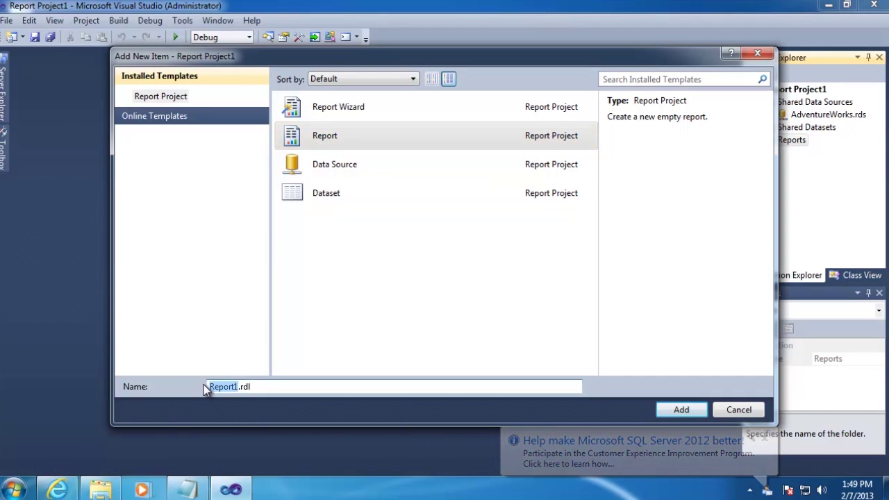
text(USInterne)
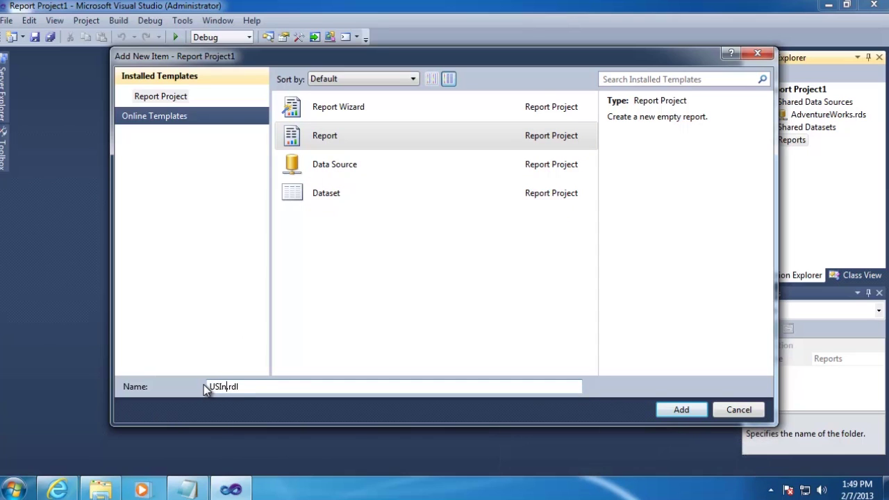
text(tSales)
click(682, 409)
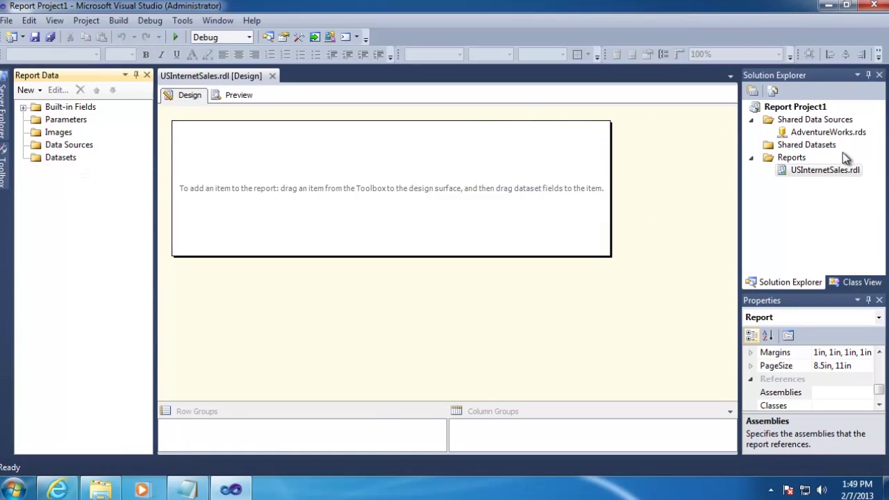
Step: Add report data source DataSource1 referencing the shared AdventureWorks data source
right_click(65, 147)
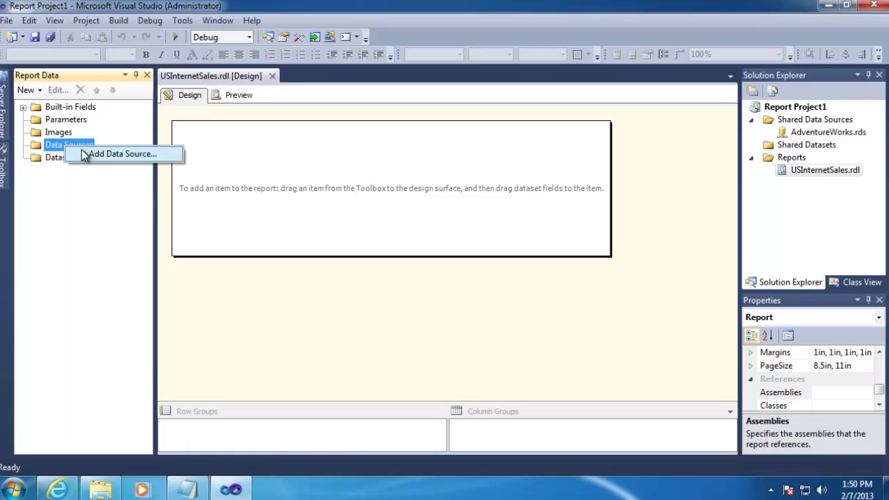
click(108, 156)
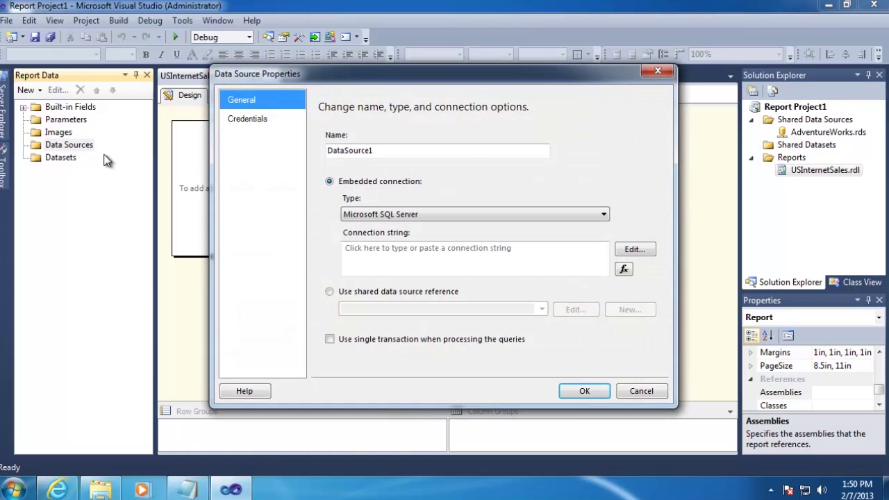
click(330, 293)
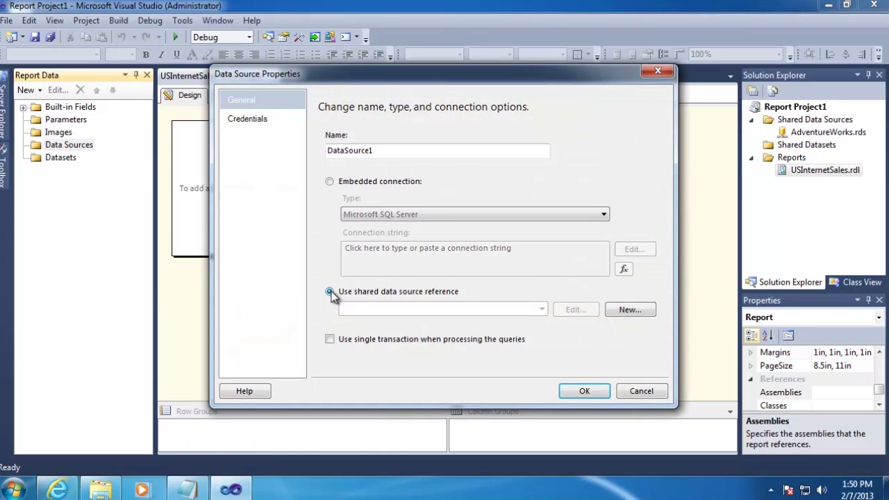
click(542, 310)
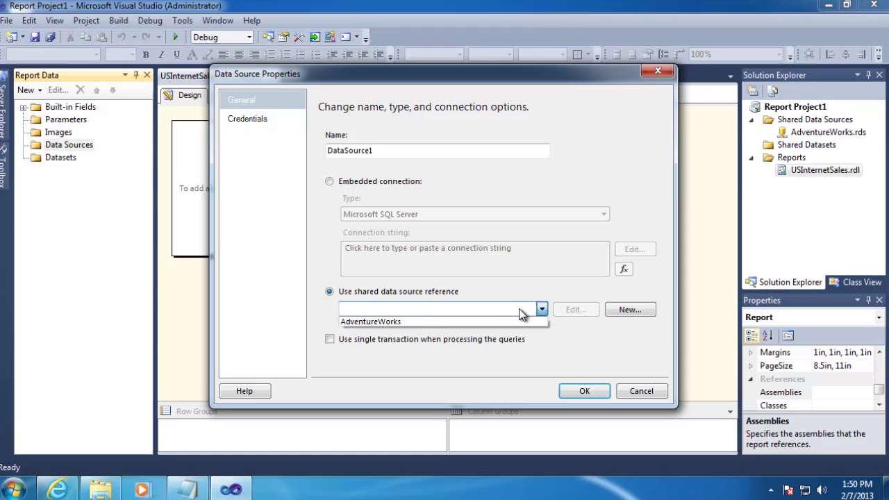
click(387, 322)
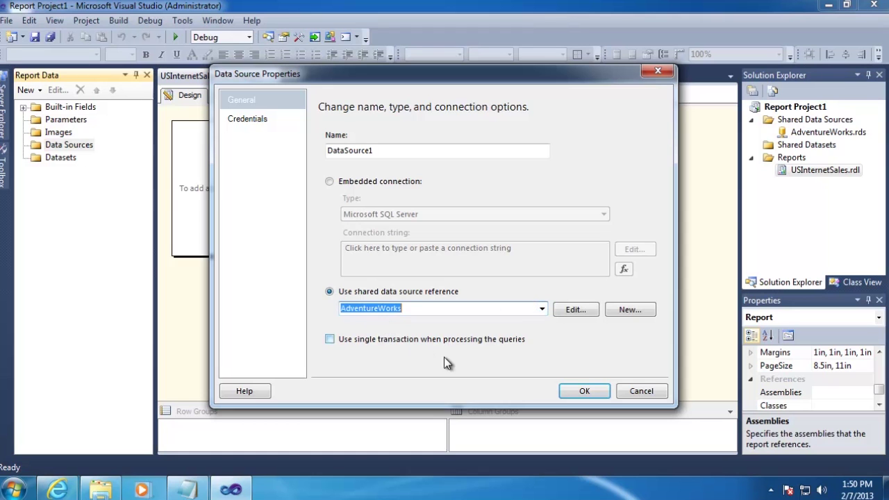
click(584, 391)
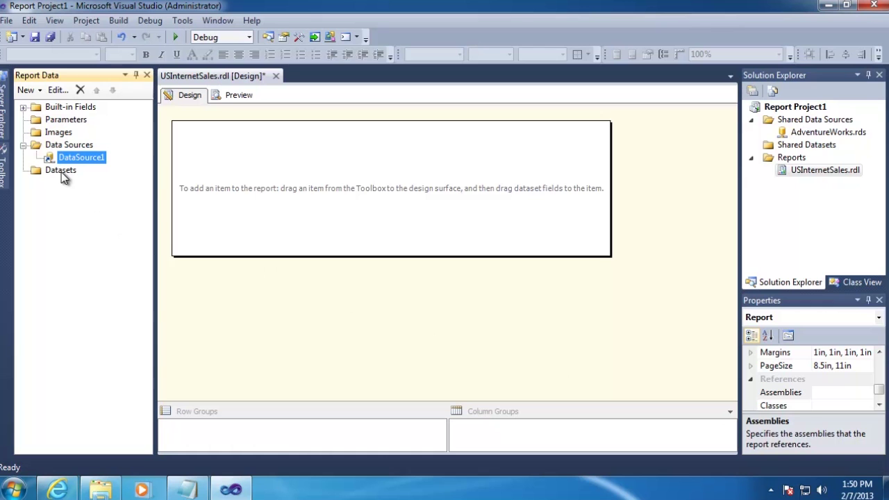
Step: Add an embedded dataset on DataSource1 and open its Query Designer
right_click(68, 172)
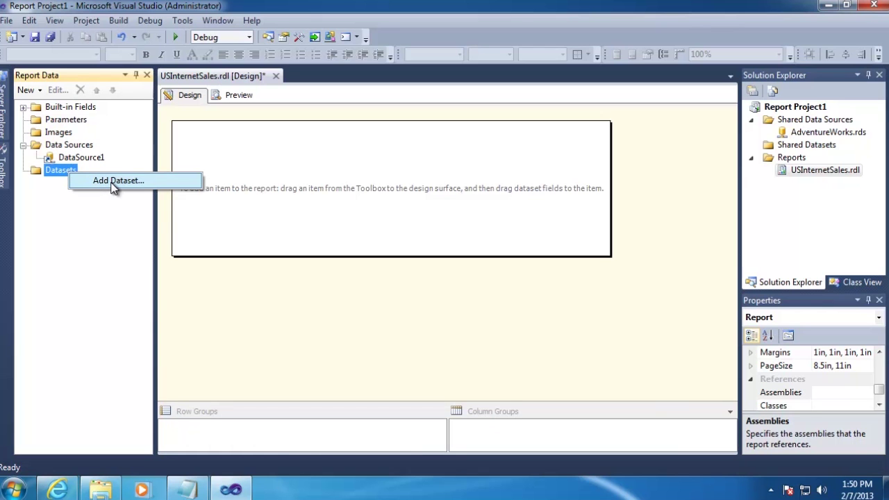
click(111, 183)
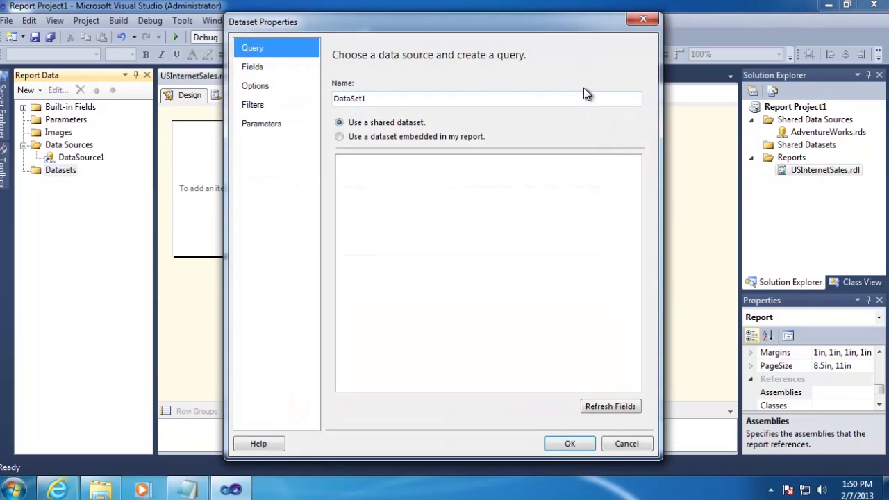
click(340, 137)
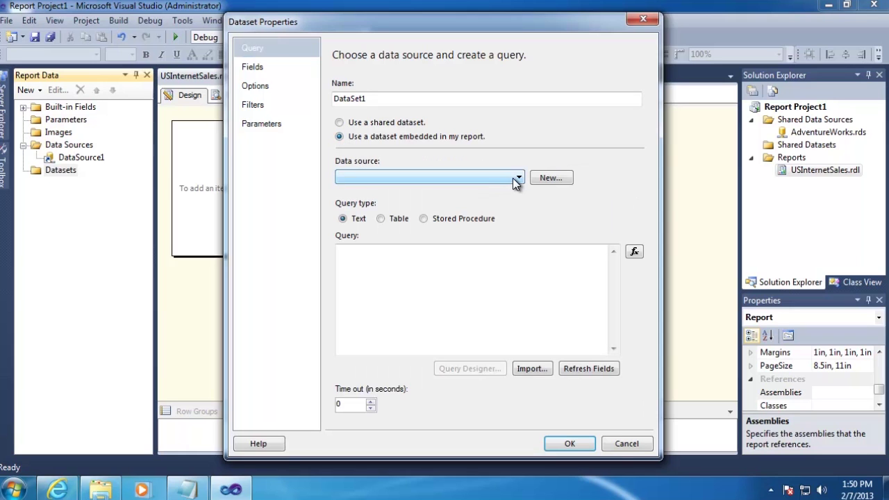
click(519, 178)
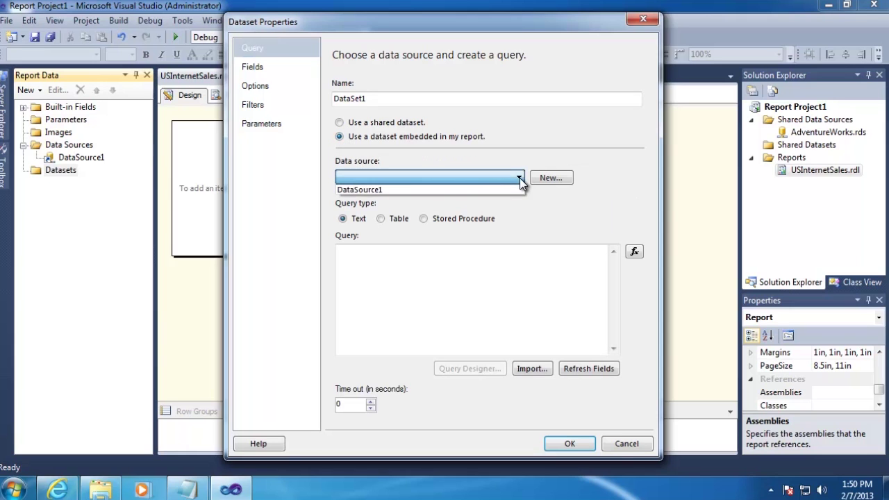
click(372, 190)
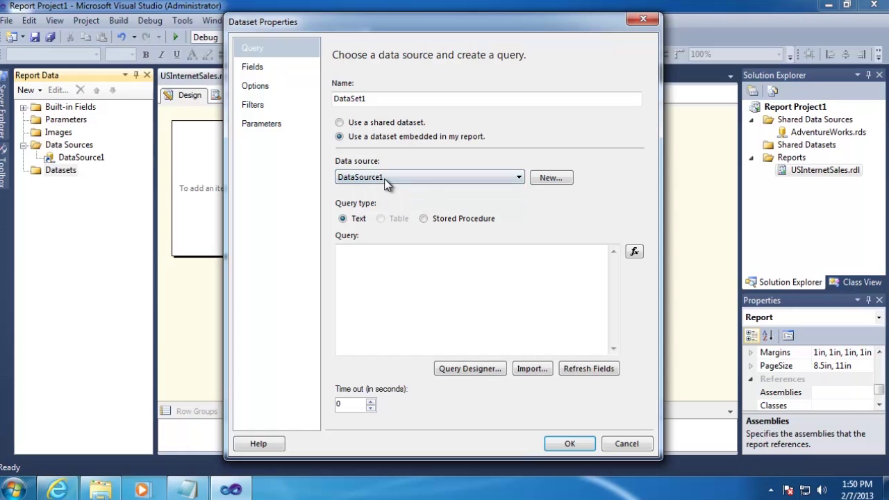
click(478, 375)
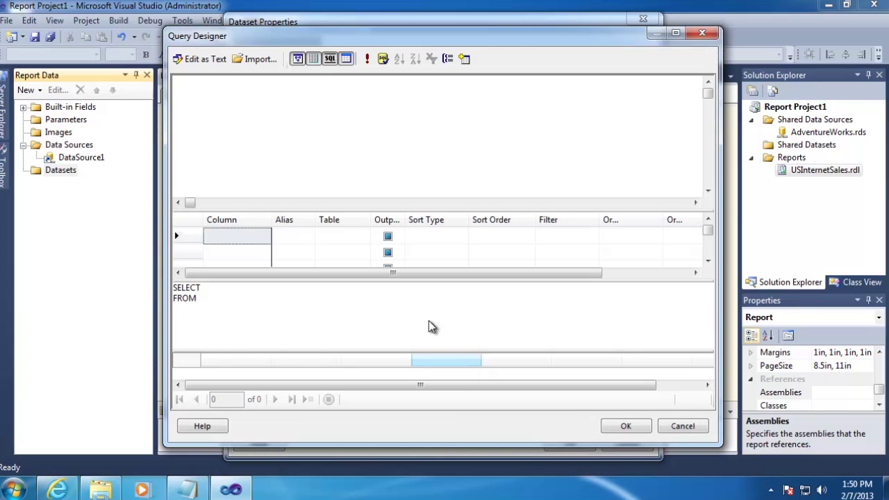
Step: Add the DimCustomer, DimGeography and FactInternetSales tables to the query diagram
click(464, 60)
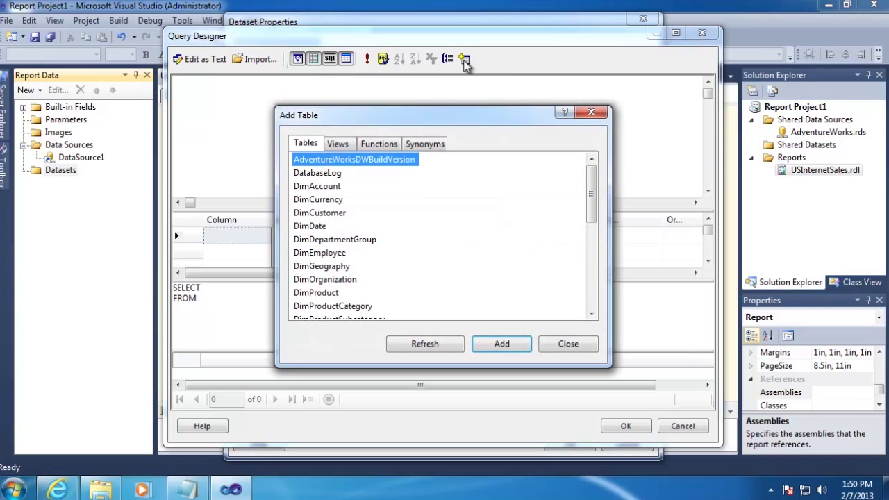
double_click(316, 215)
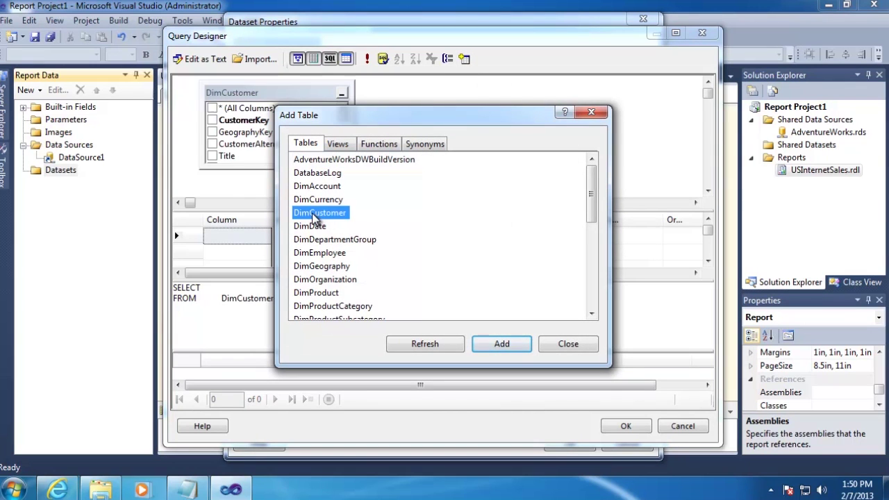
double_click(311, 269)
drag(585, 189, 588, 261)
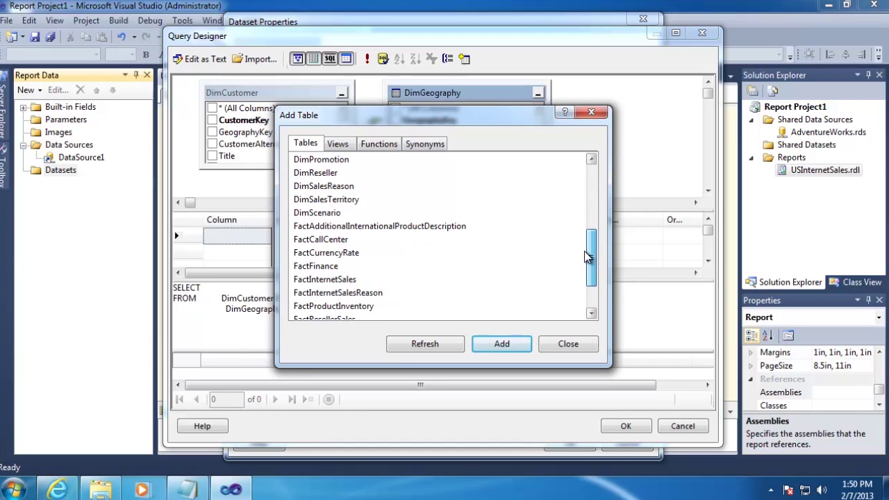
click(337, 280)
double_click(335, 282)
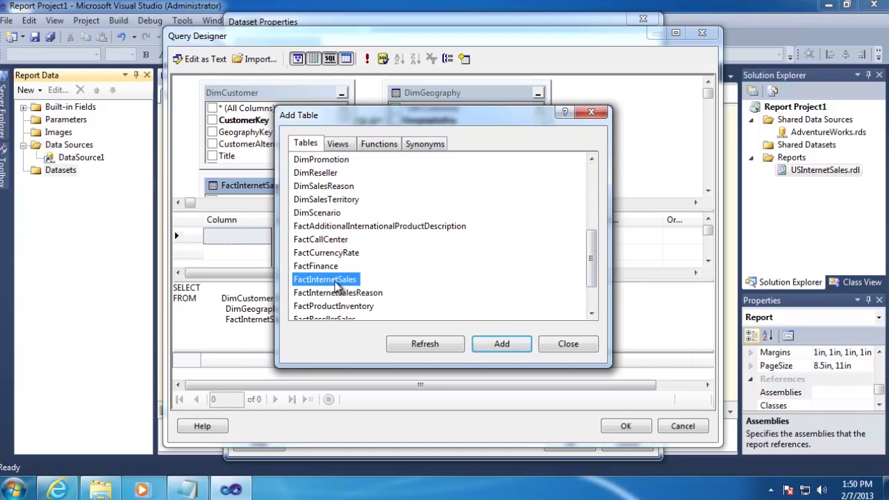
click(571, 345)
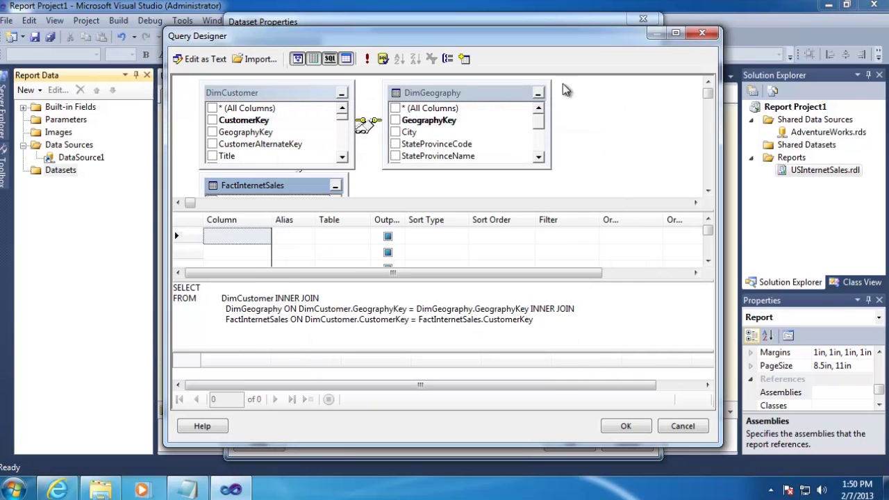
Step: Maximize the Query Designer and arrange FactInternetSales, DimCustomer and DimGeography side by side
click(676, 35)
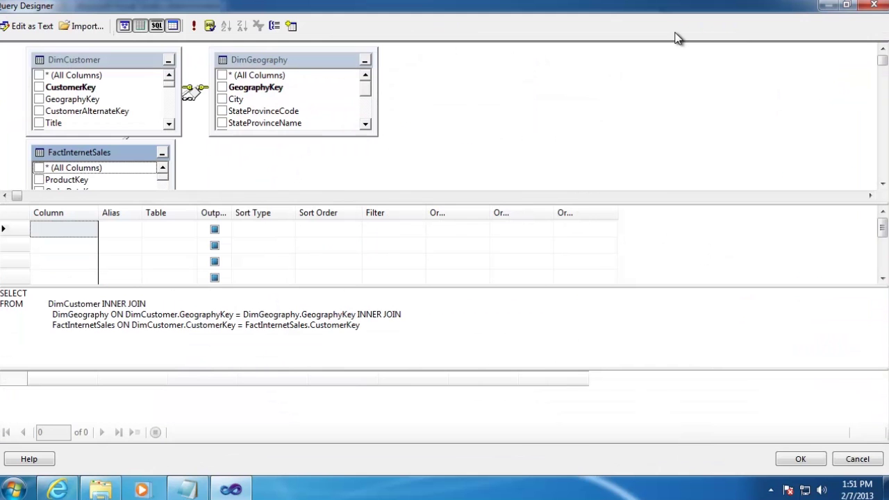
drag(296, 60, 568, 61)
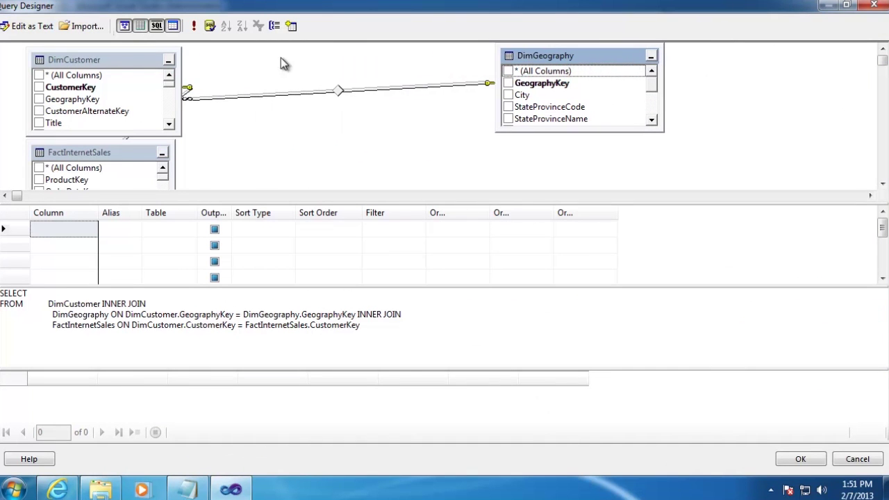
drag(113, 65, 332, 73)
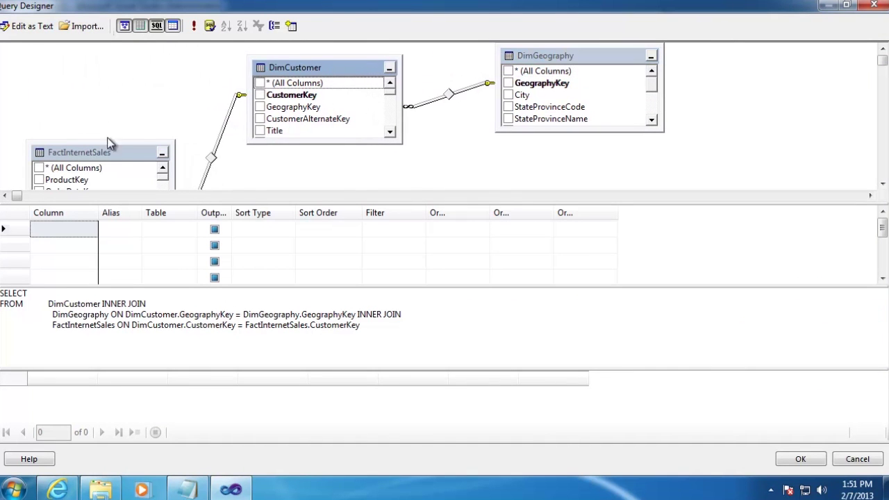
drag(123, 154, 118, 72)
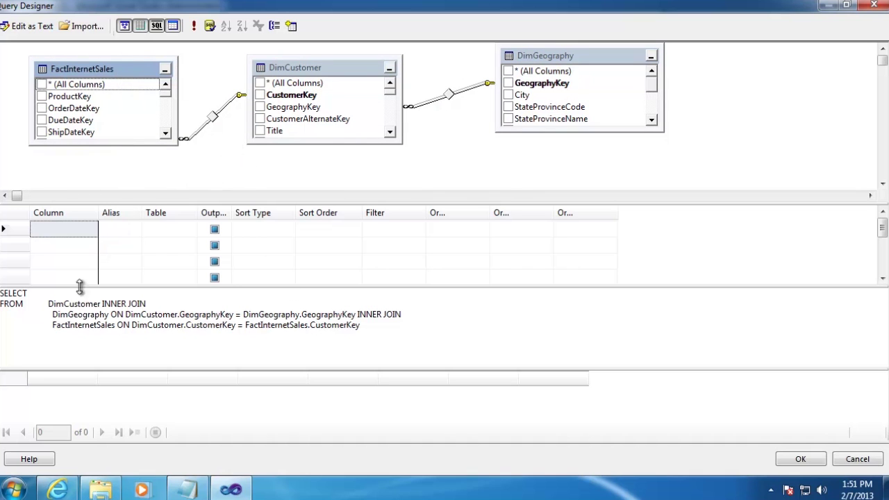
drag(381, 326, 2, 304)
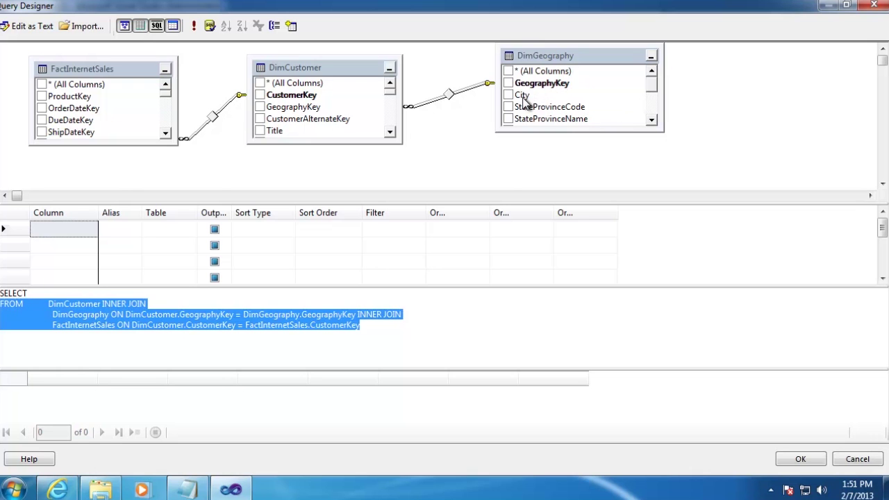
Step: Tick StateProvinceName, CountryRegionCode, EnglishEducation and SalesAmount as query output columns
click(507, 119)
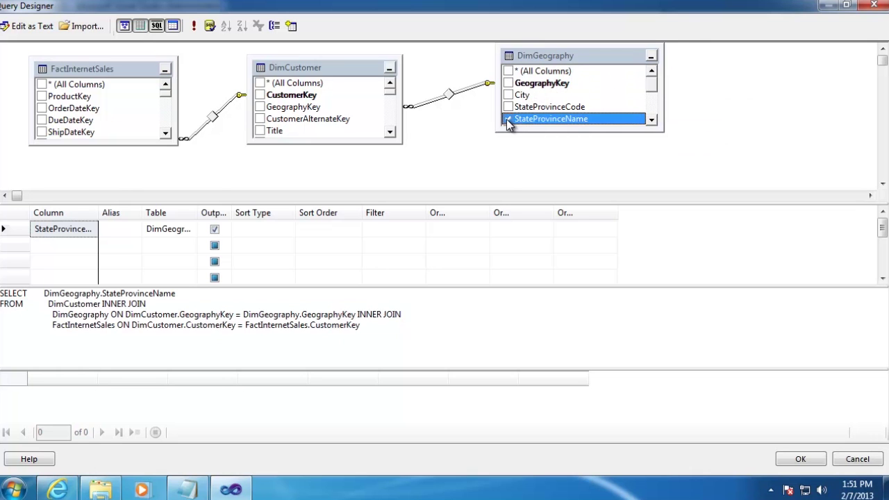
click(652, 120)
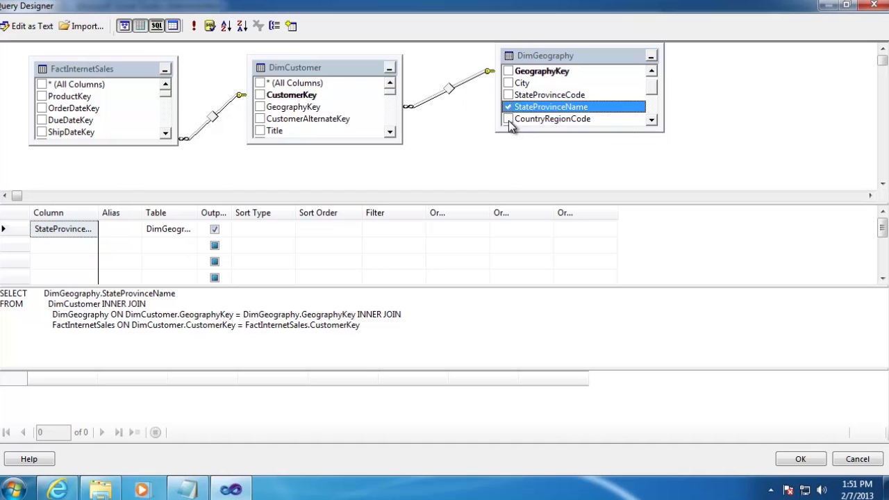
click(508, 119)
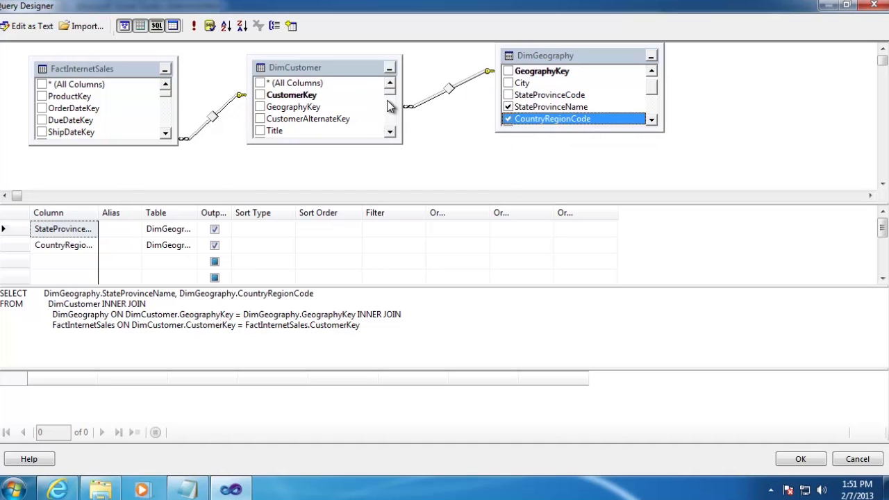
drag(391, 96, 390, 116)
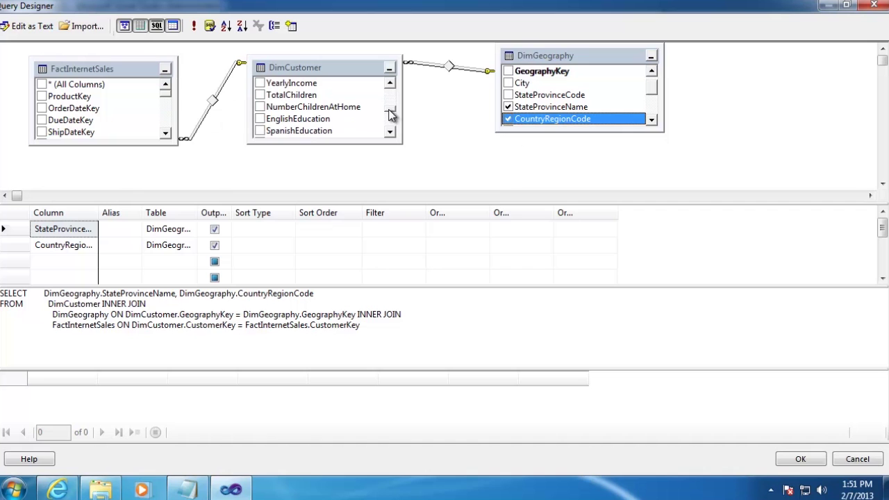
click(260, 119)
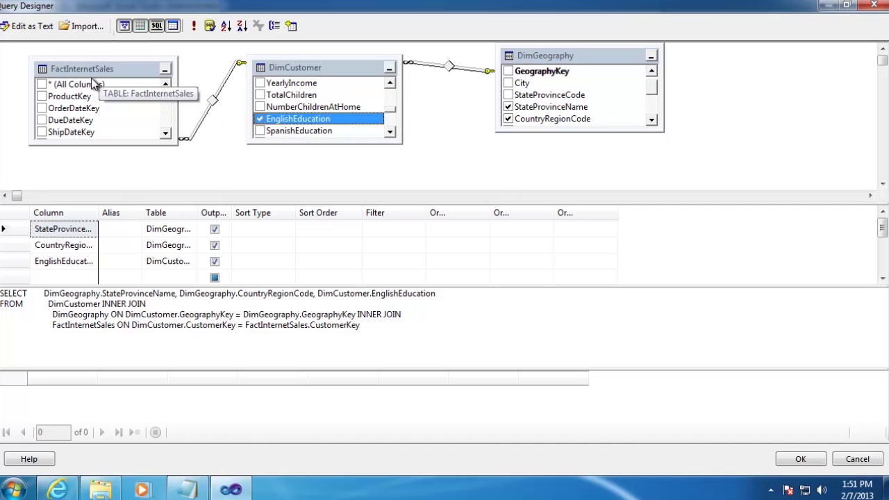
drag(167, 92, 166, 116)
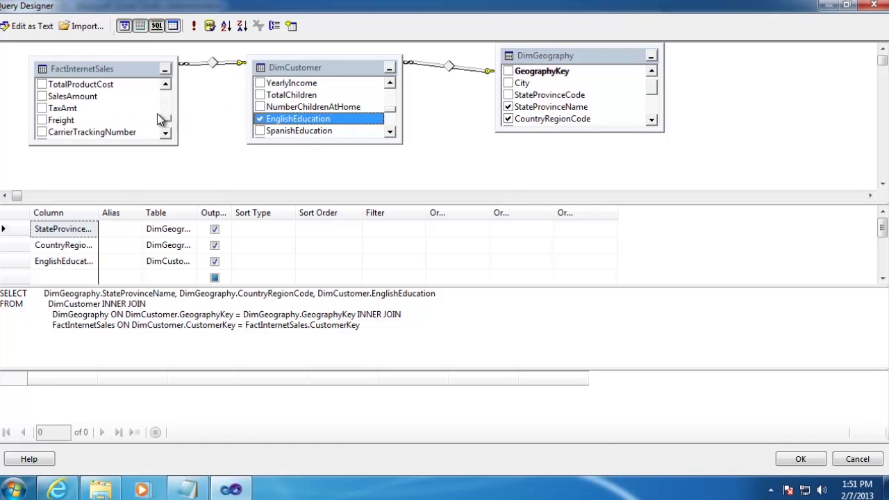
click(42, 97)
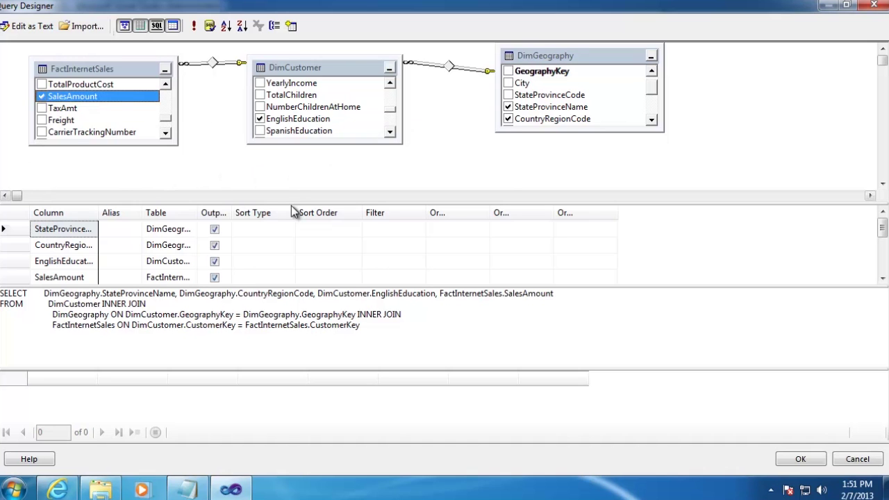
Step: Drop CountryRegionCode from the output and filter it to US
drag(294, 204, 299, 143)
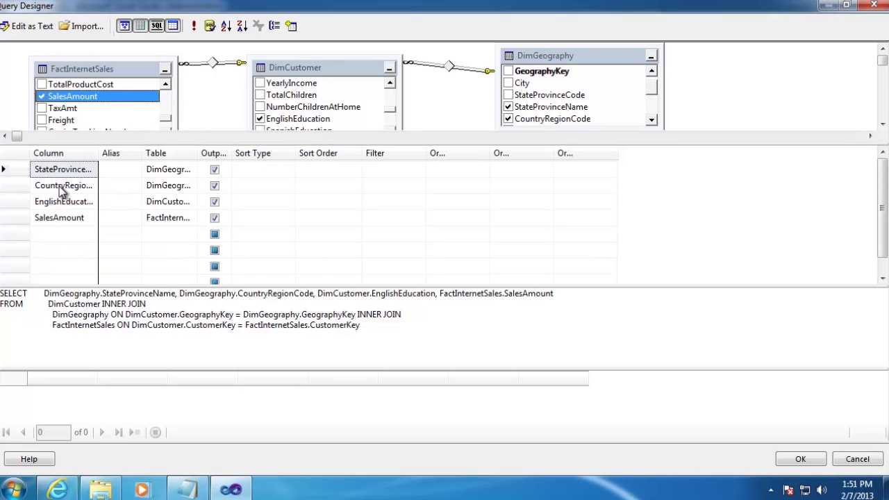
double_click(99, 154)
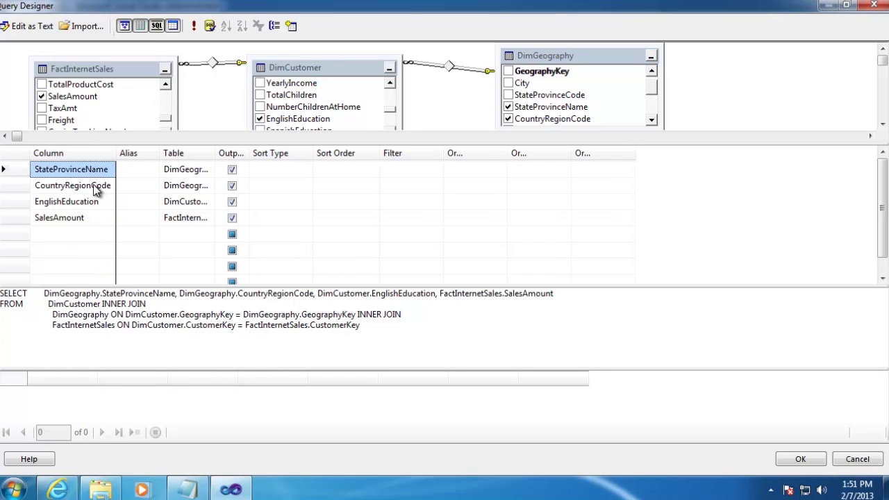
click(95, 186)
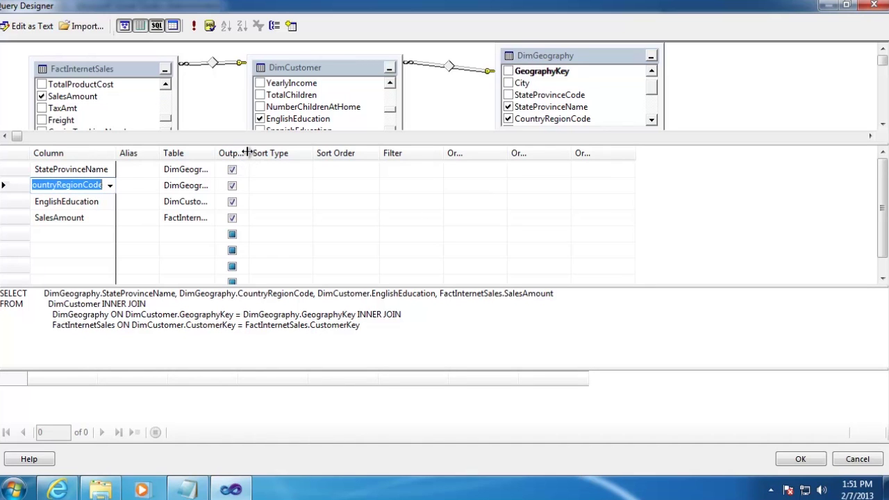
drag(247, 153, 248, 154)
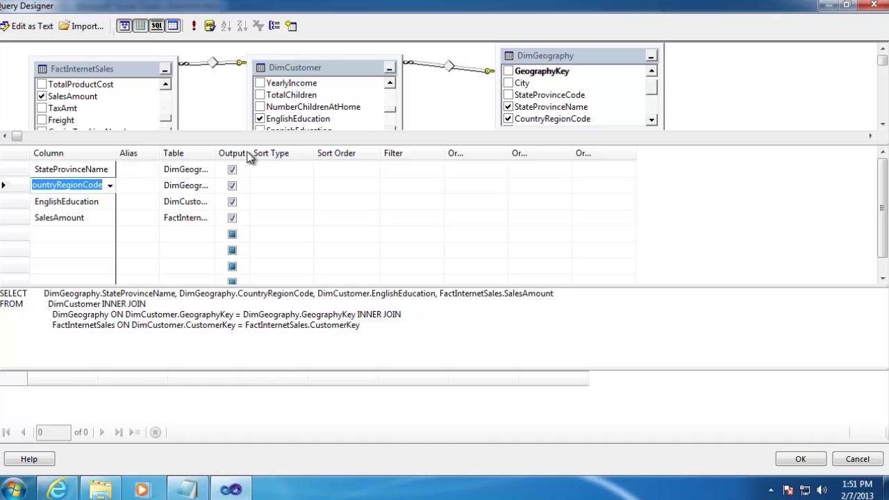
click(231, 187)
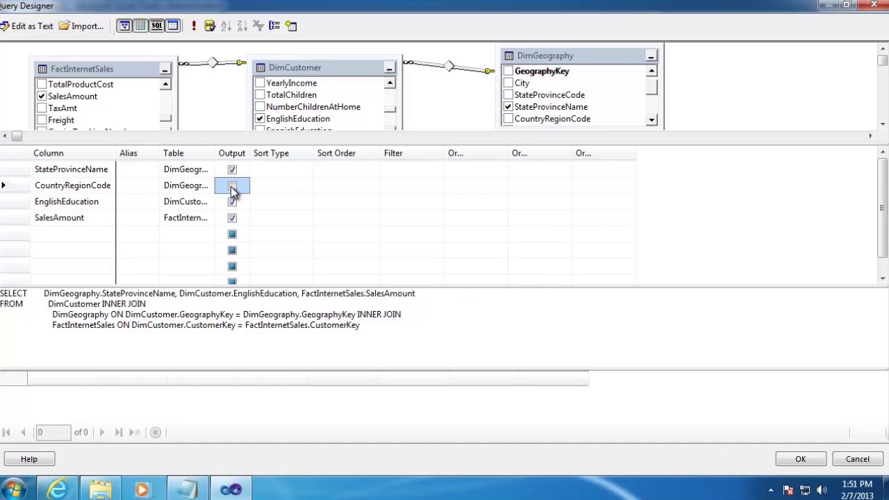
click(411, 186)
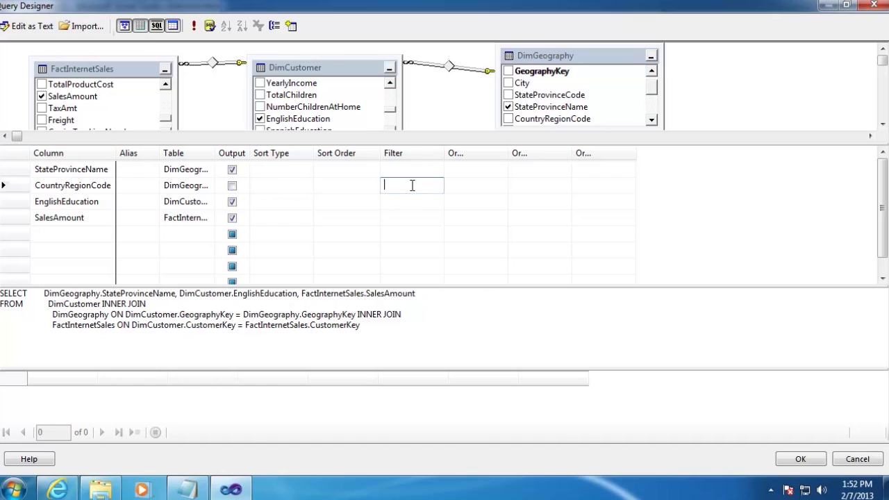
text(US)
key(Tab)
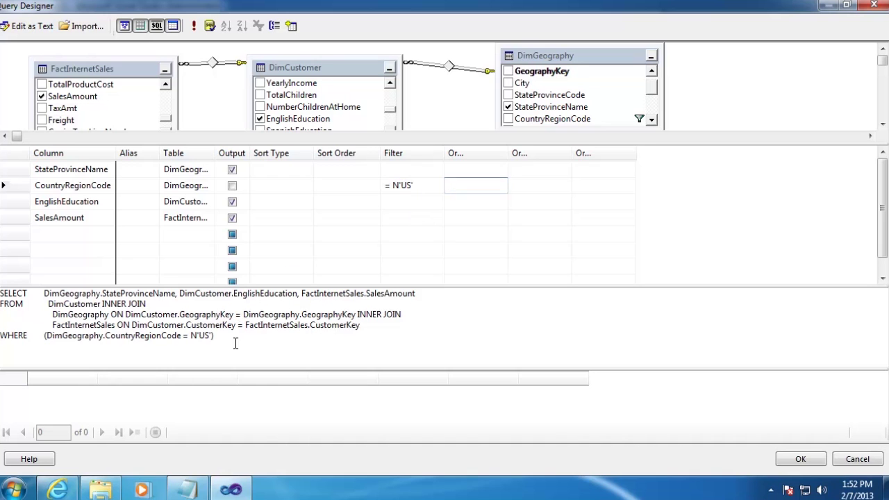
drag(235, 343, 1, 346)
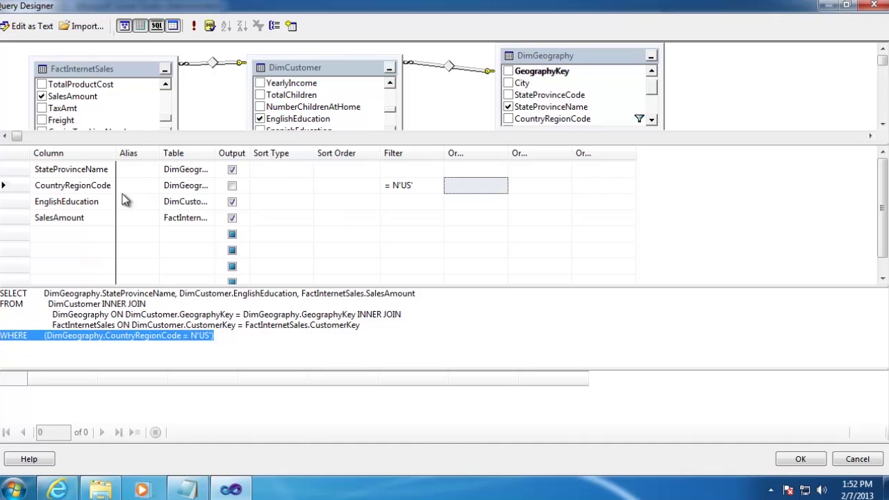
click(23, 202)
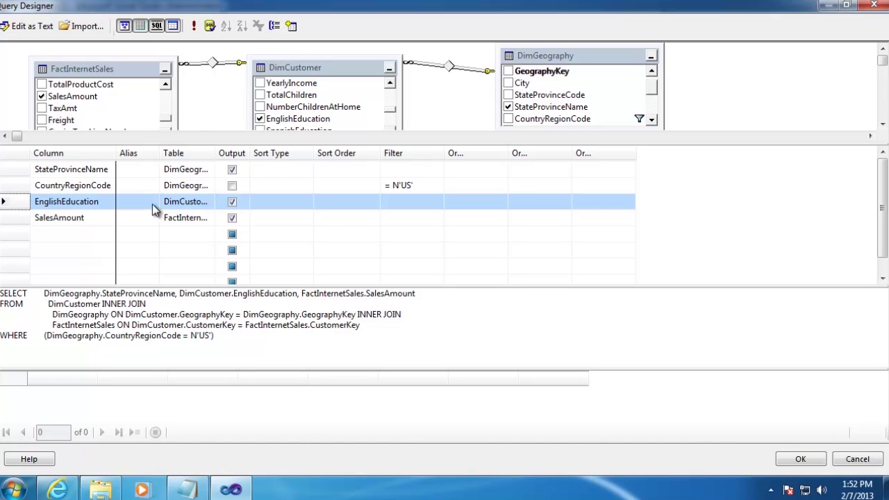
click(233, 203)
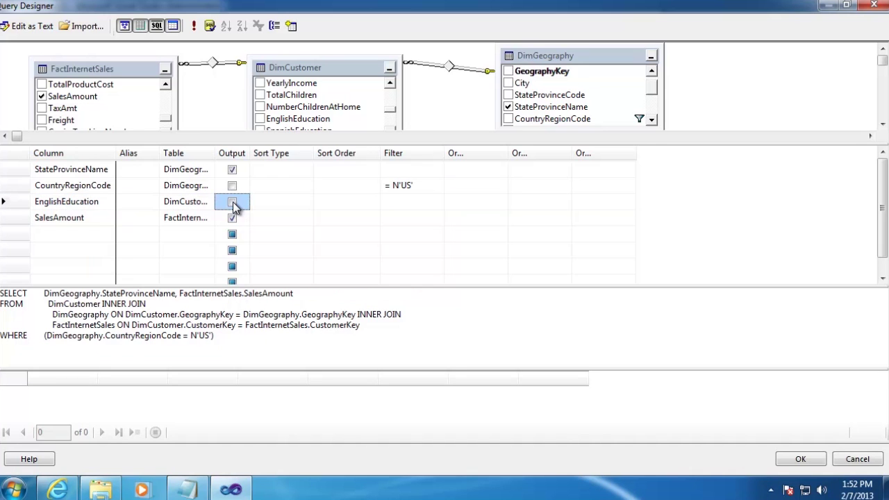
click(396, 203)
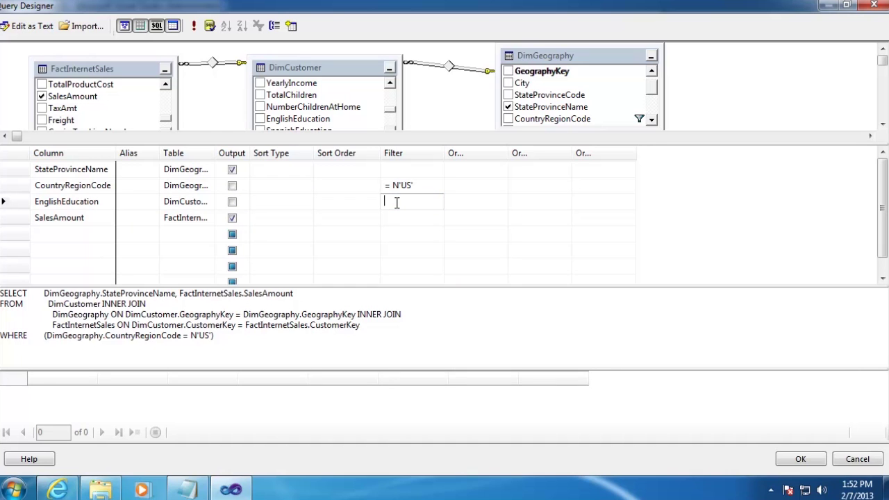
text(@)
text(EducationLe)
text(vel)
click(337, 221)
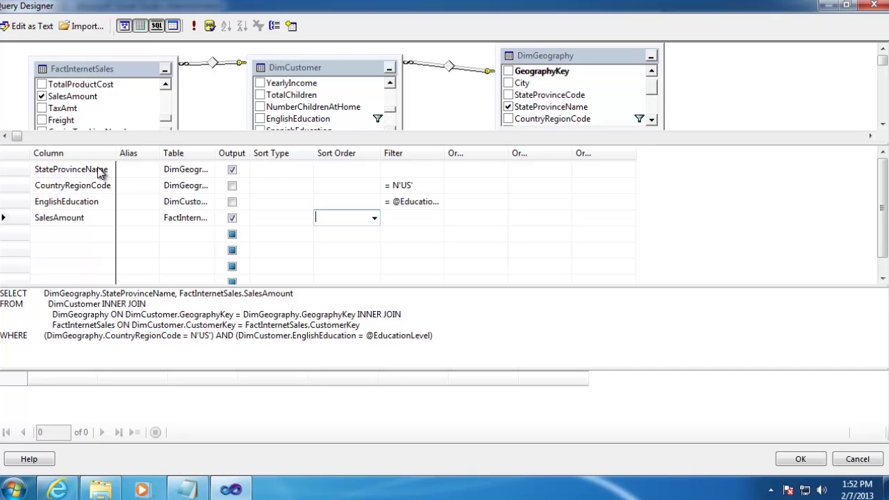
Step: Enable Group By and set SalesAmount's aggregate to Sum
click(275, 26)
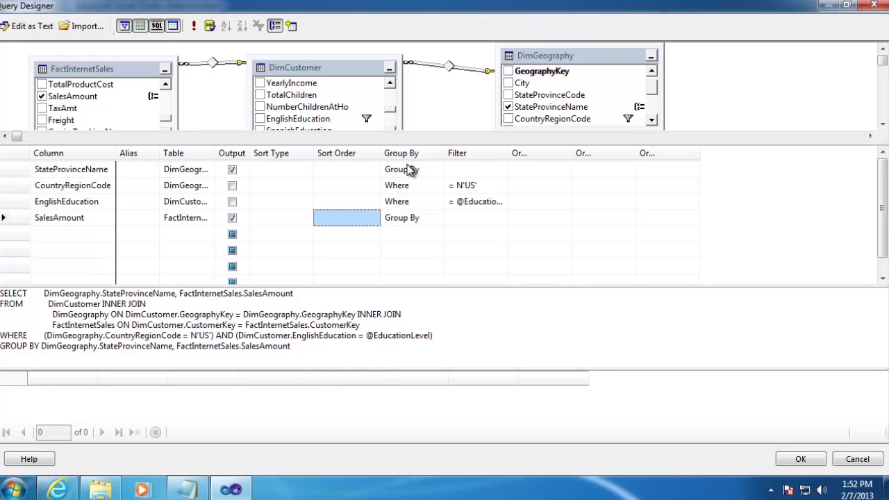
click(430, 221)
click(439, 220)
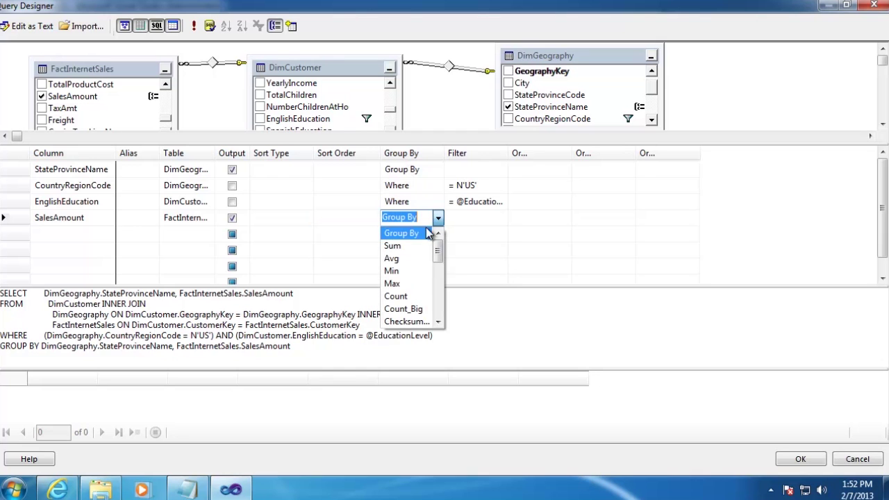
click(401, 247)
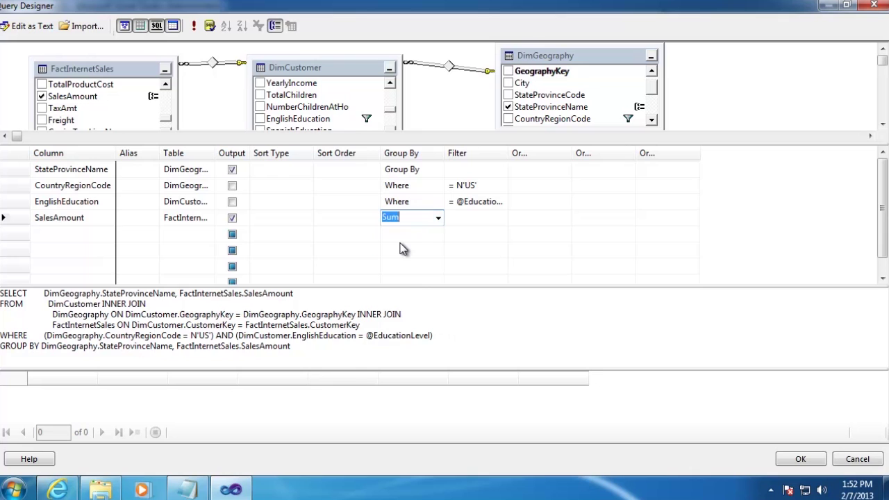
click(347, 307)
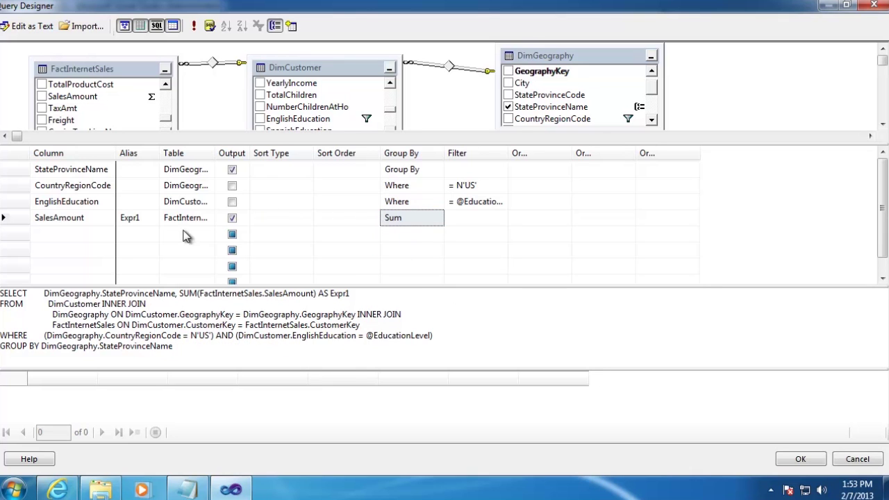
Step: Rename the summed column's alias from Expr1 to SalesAmount
click(101, 218)
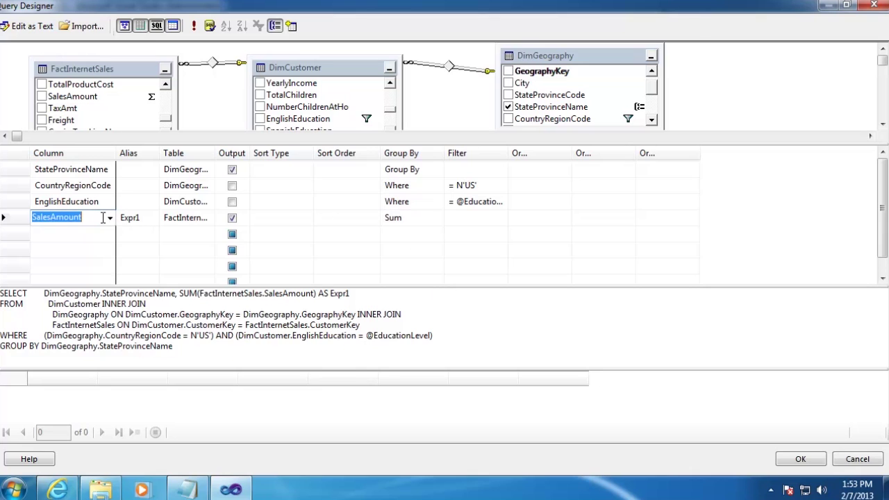
click(132, 217)
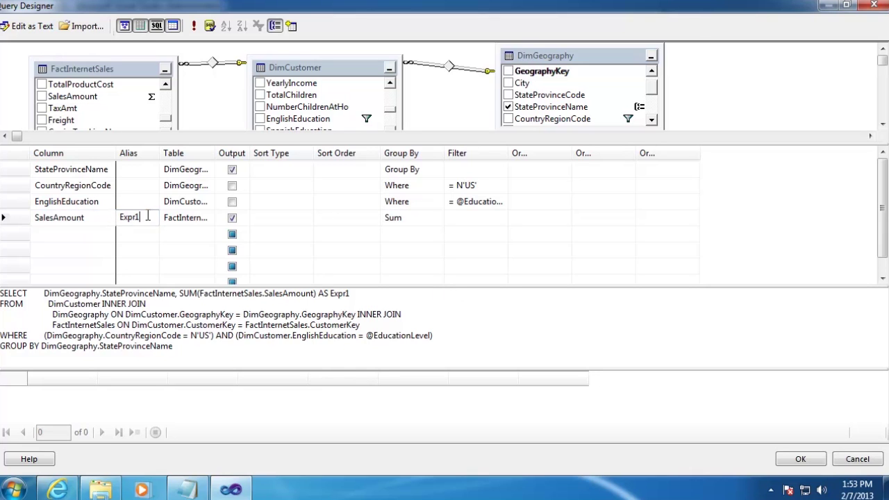
double_click(147, 217)
text(SalesAmount)
click(101, 235)
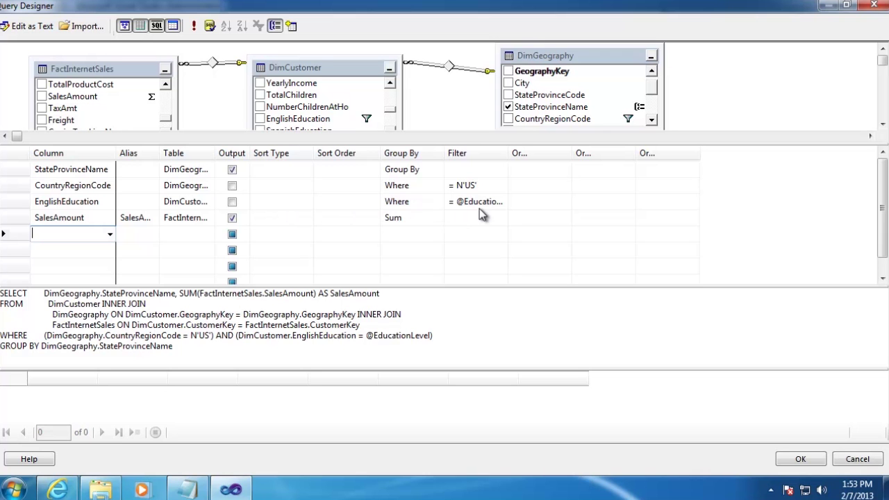
Step: Save the DataSet1 query and drag a Map from the Toolbox onto the report
click(802, 460)
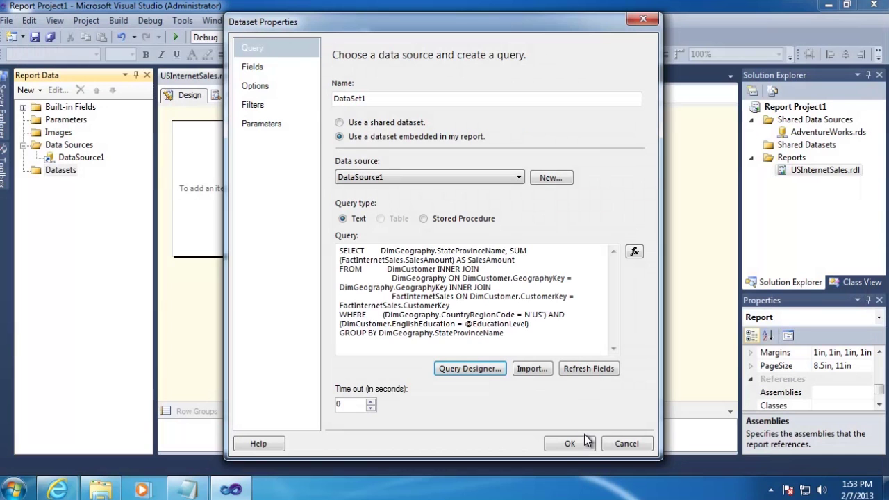
click(568, 445)
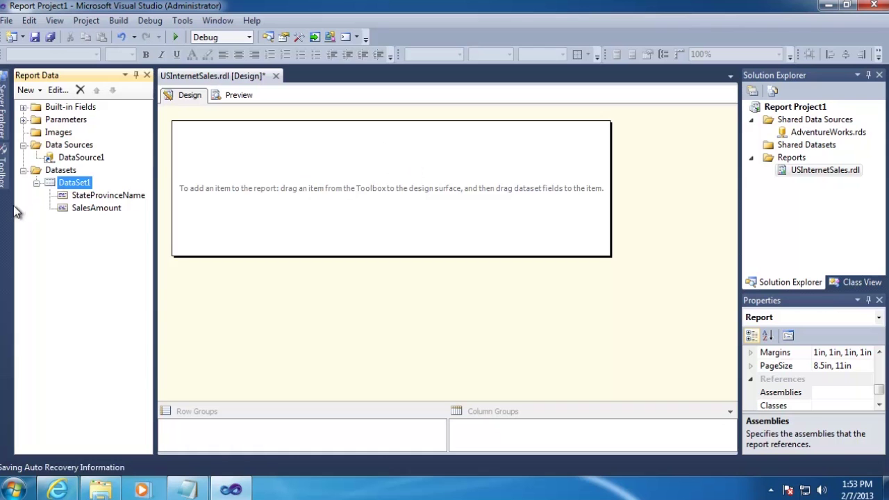
click(4, 179)
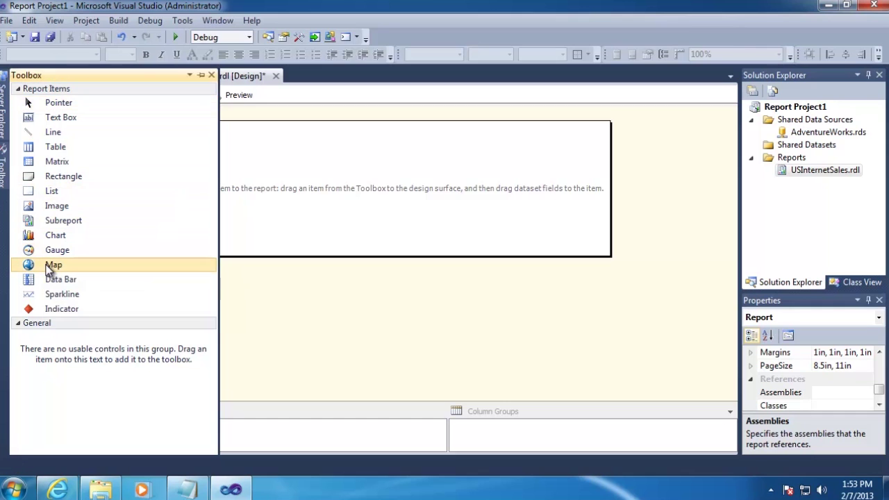
drag(49, 269, 312, 189)
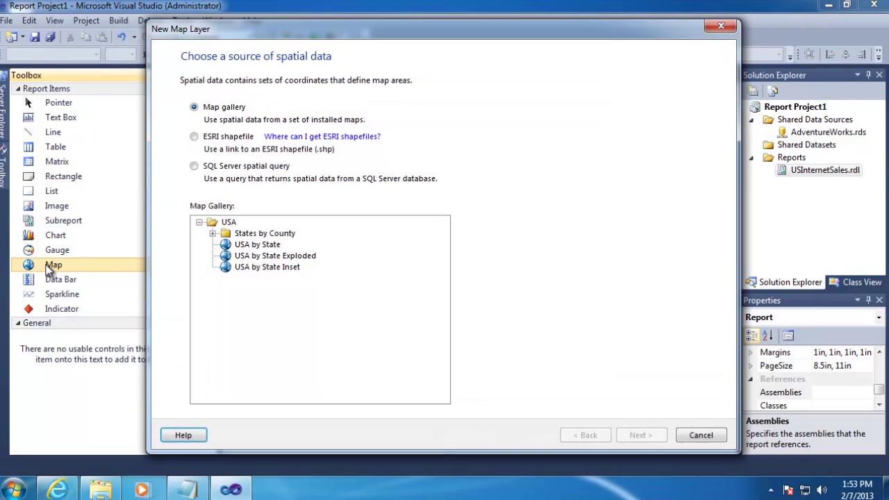
Step: Choose the USA by State Inset map as a colour analytical map
click(279, 267)
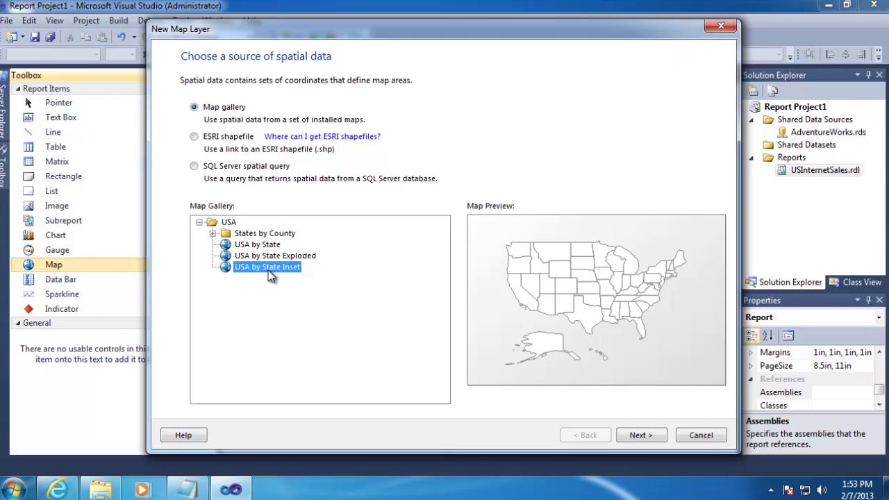
click(639, 436)
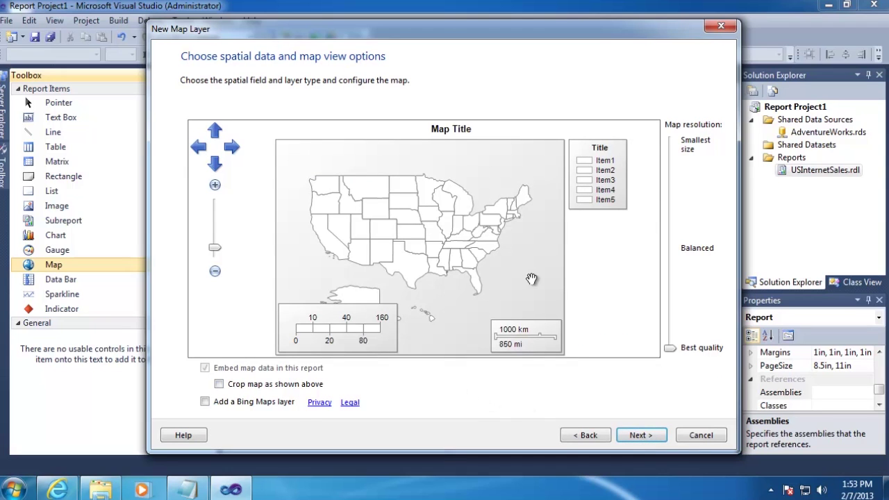
click(640, 435)
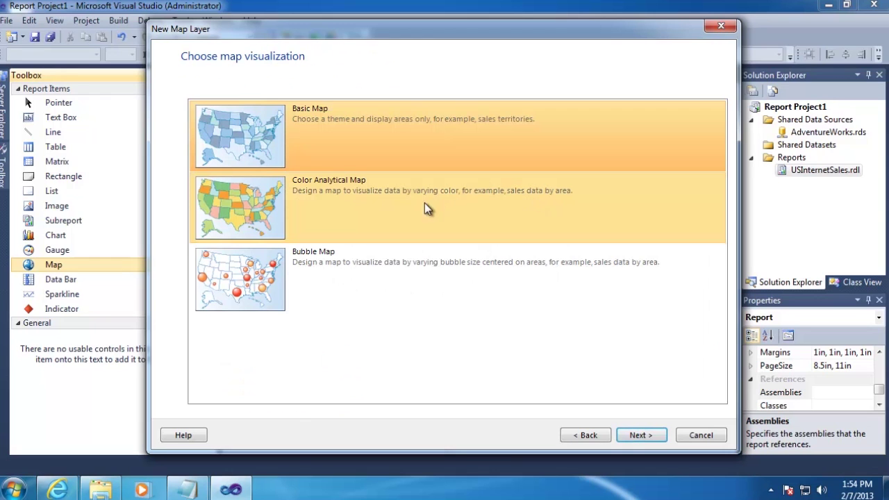
click(247, 200)
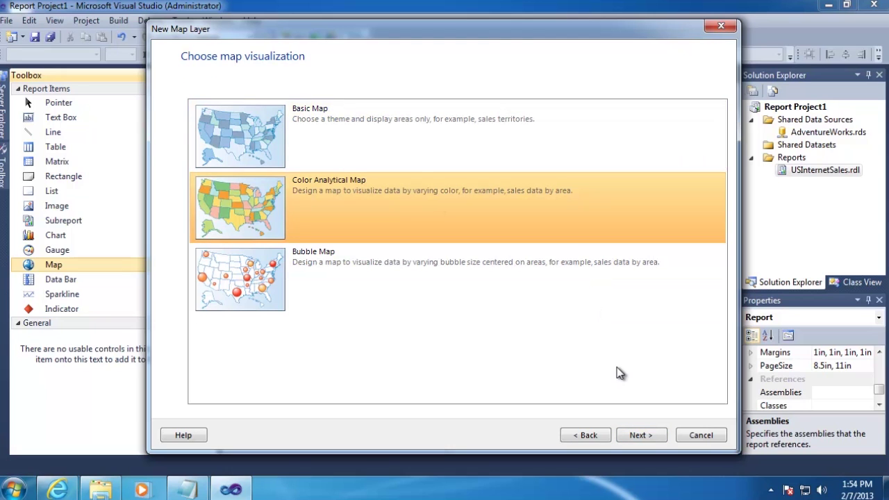
click(639, 436)
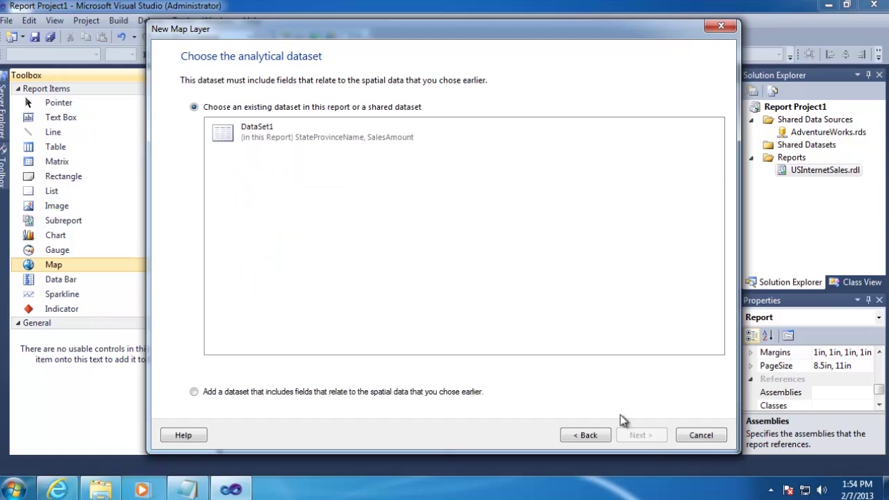
Step: Use DataSet1 as analytical data, matching STATENAME to StateProvinceName
click(257, 136)
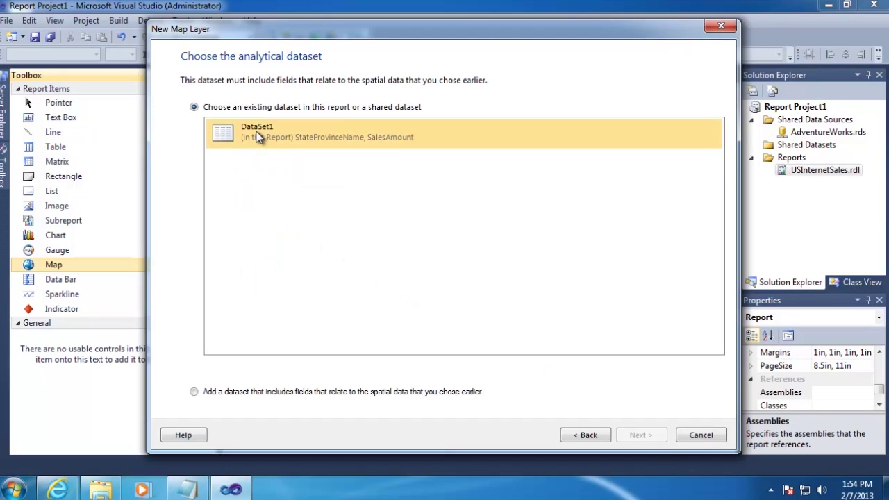
click(257, 137)
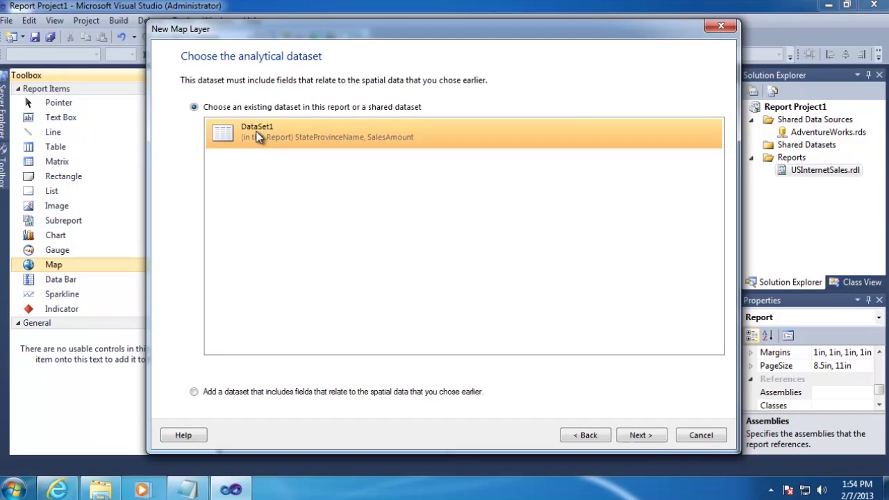
click(639, 435)
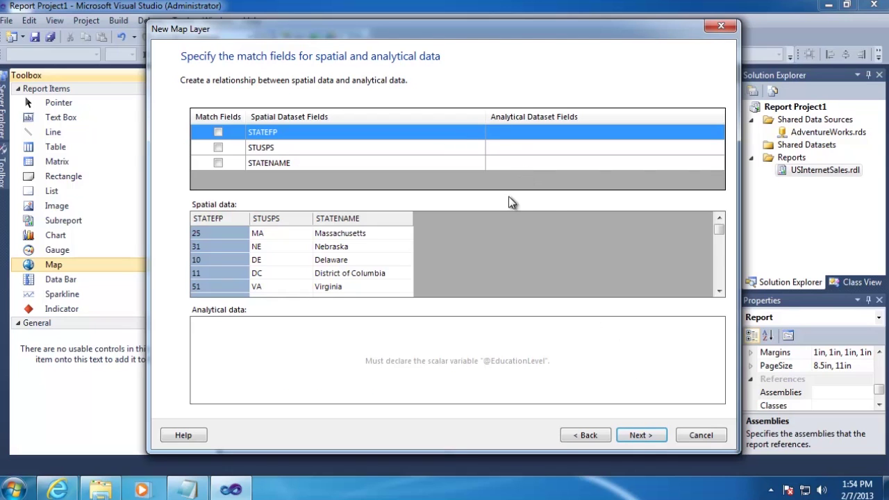
click(217, 163)
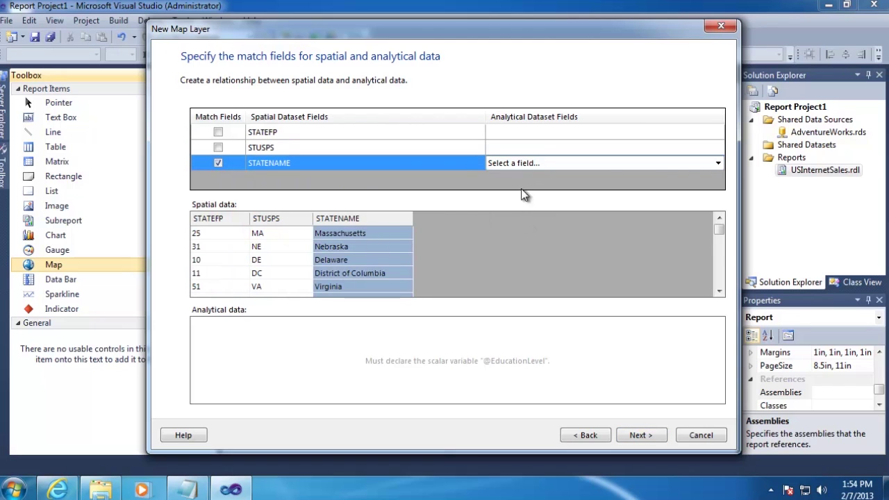
click(719, 163)
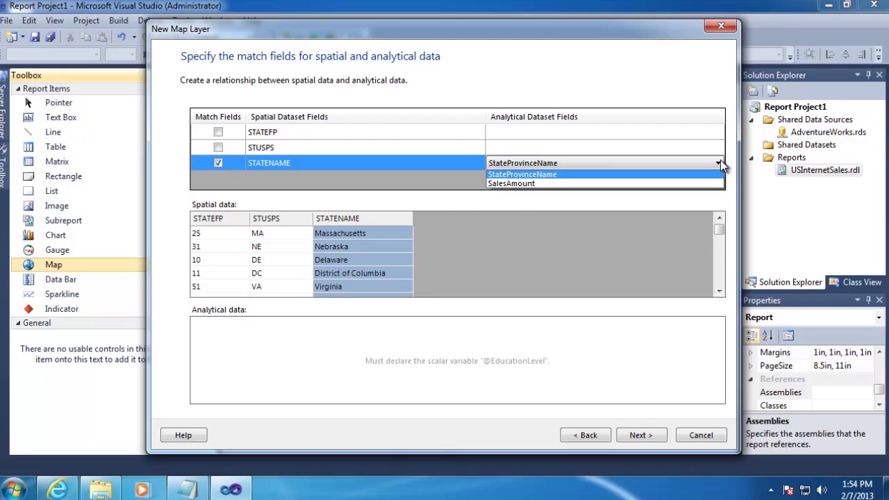
click(518, 176)
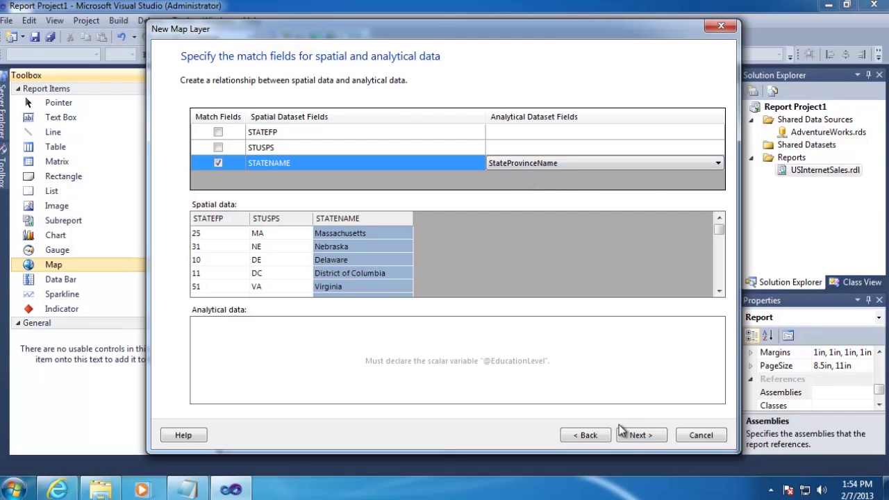
click(645, 434)
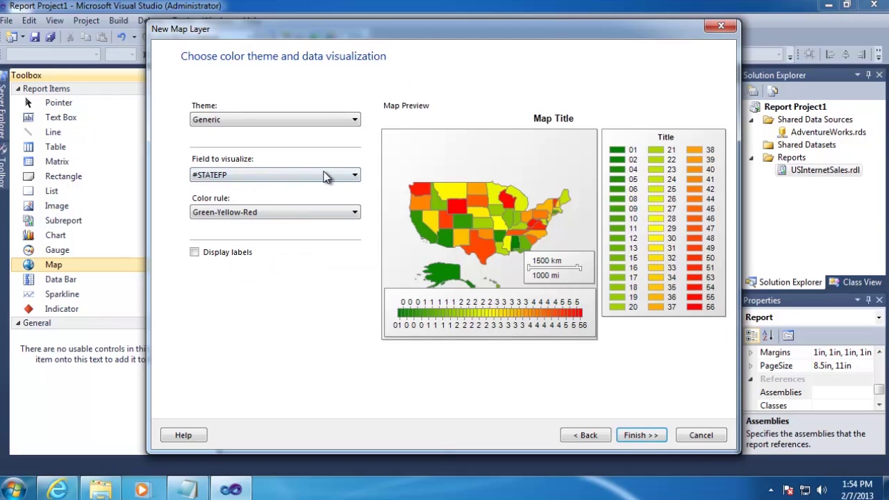
Step: Visualize [Sum(SalesAmount)] with the White-Blue colour rule and finish the map wizard
click(355, 175)
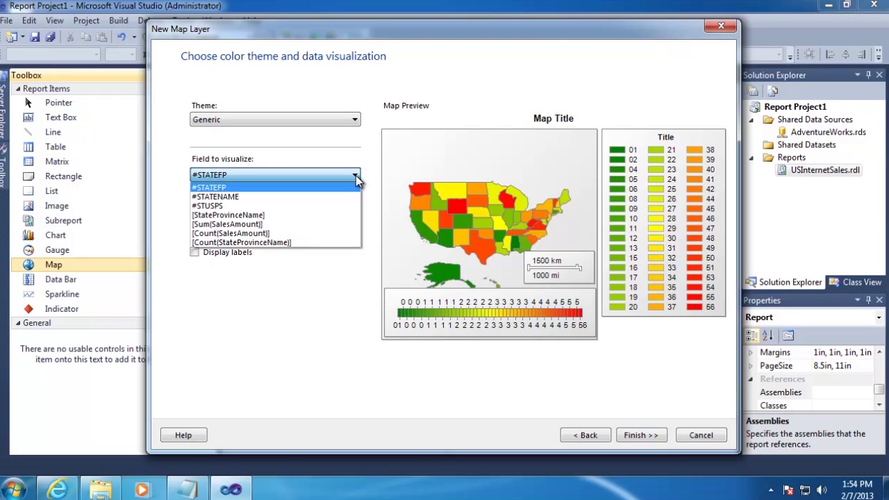
click(248, 225)
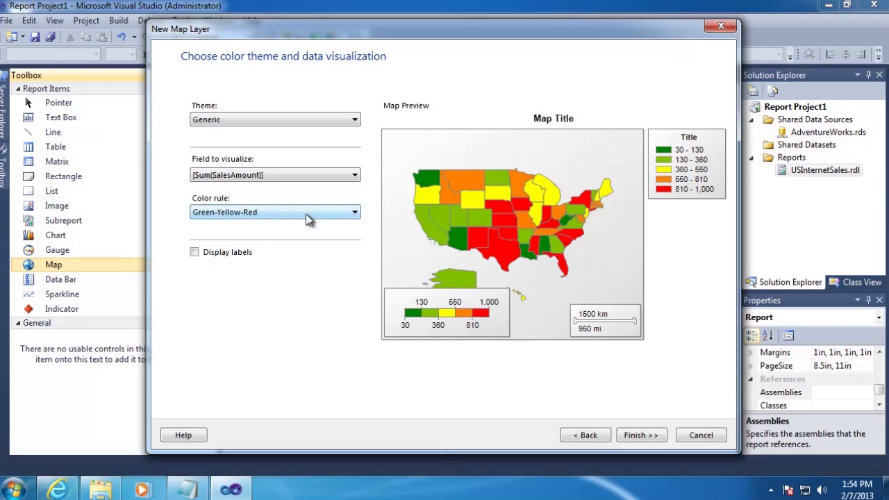
click(328, 219)
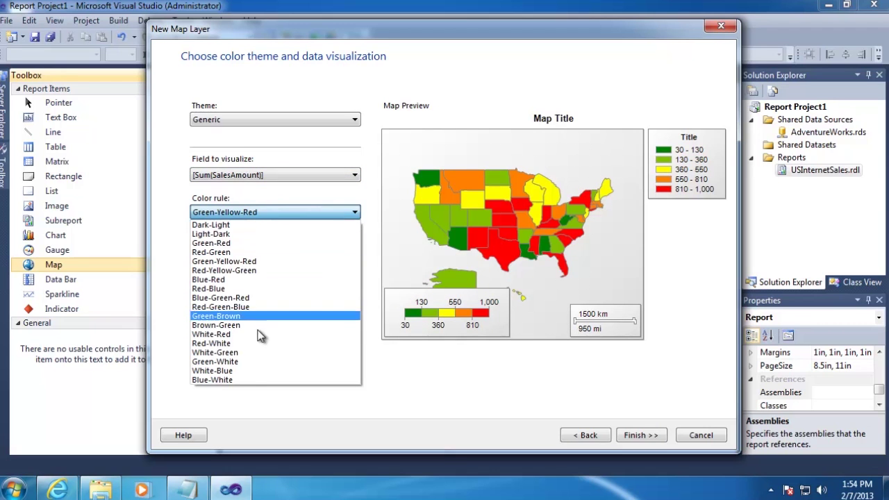
click(249, 372)
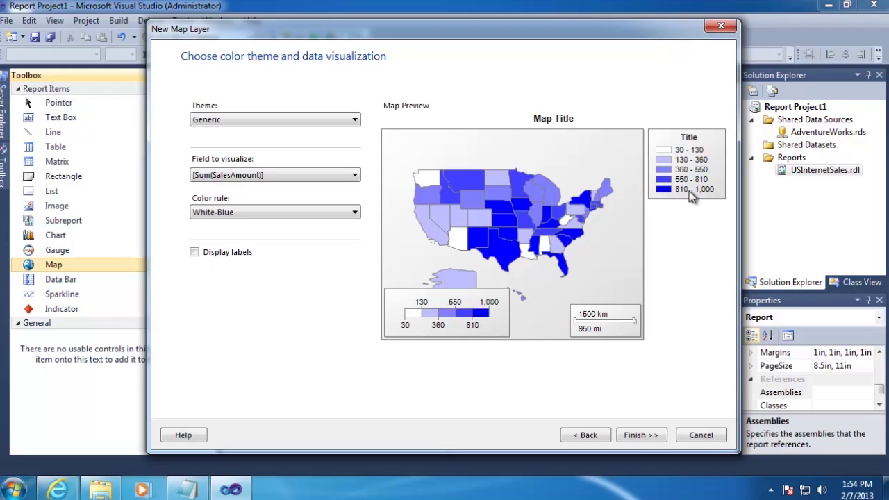
click(651, 436)
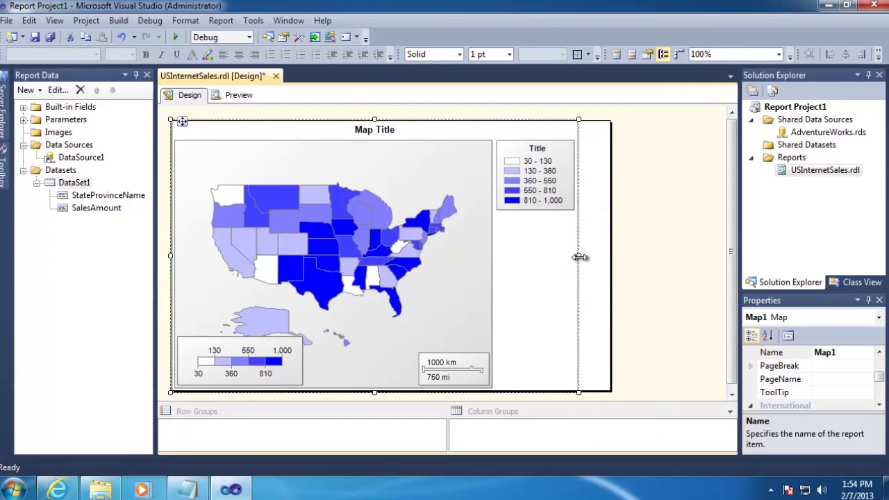
Step: Widen the map, extend the report body, and add a table below the map
drag(577, 255, 611, 257)
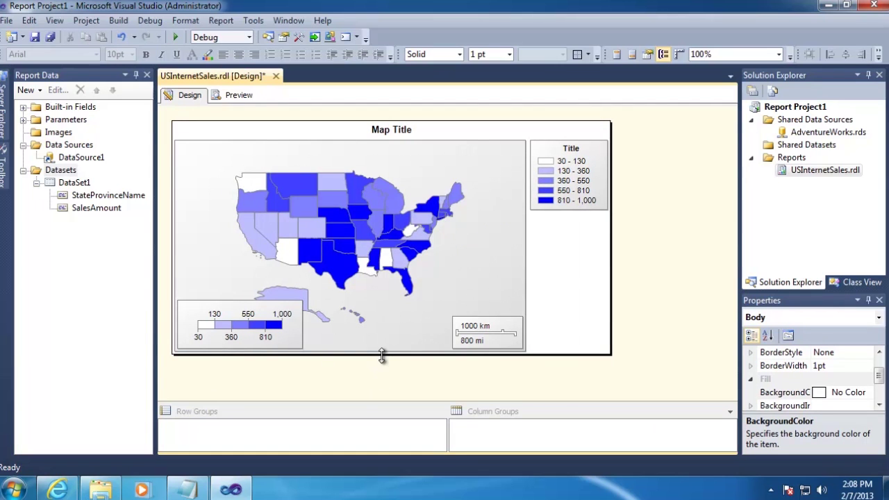
drag(382, 356, 375, 385)
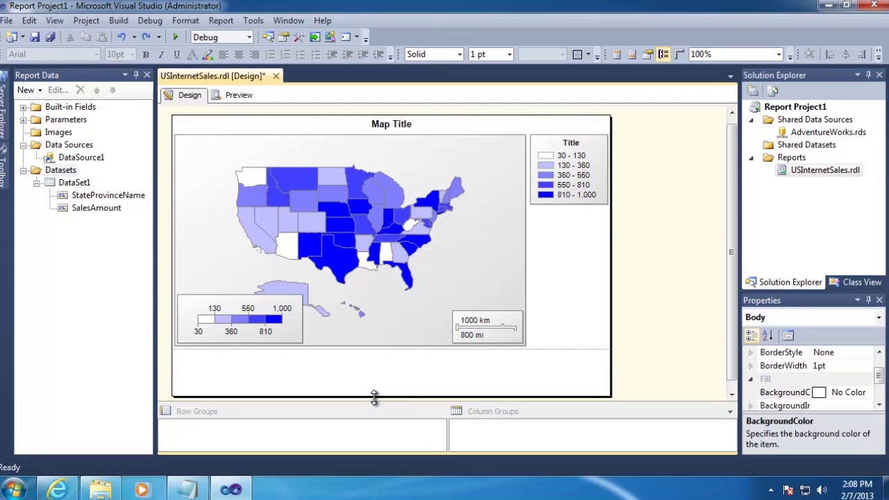
mouse_move(5, 177)
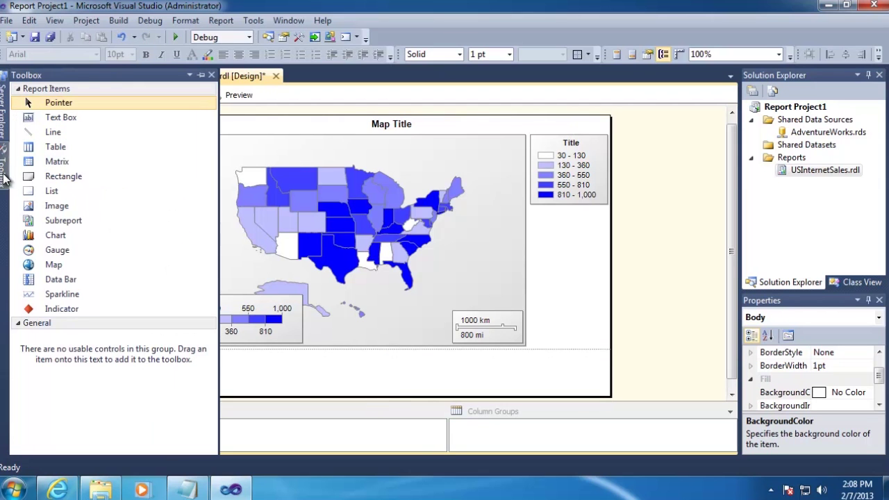
drag(53, 150, 219, 368)
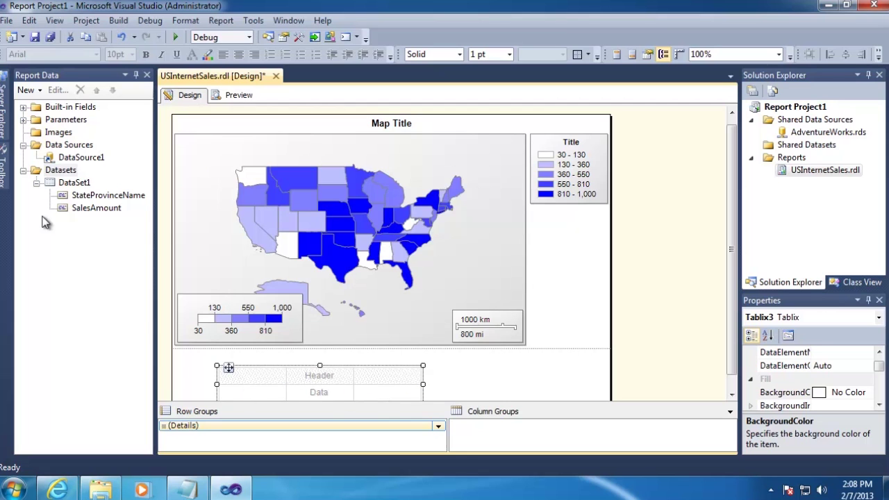
Step: Fill the table with StateProvinceName and SalesAmount, widen column one, and preview
drag(90, 196, 248, 391)
drag(92, 206, 306, 390)
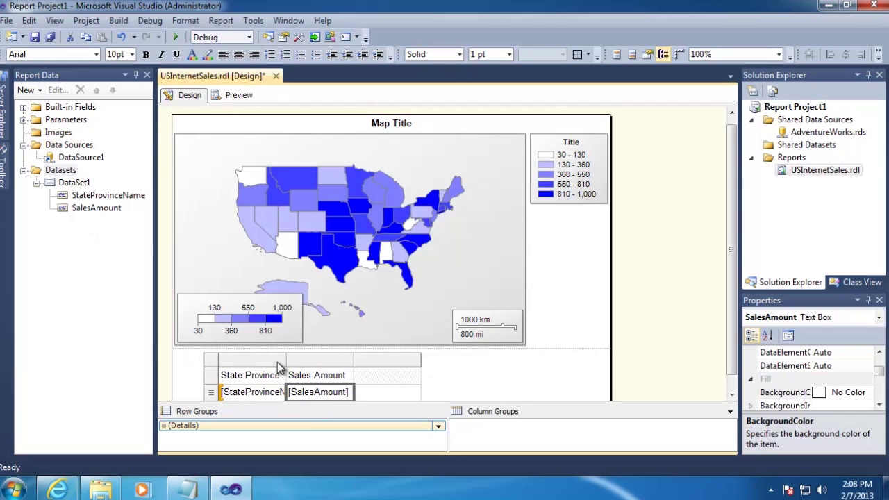
drag(287, 362, 313, 364)
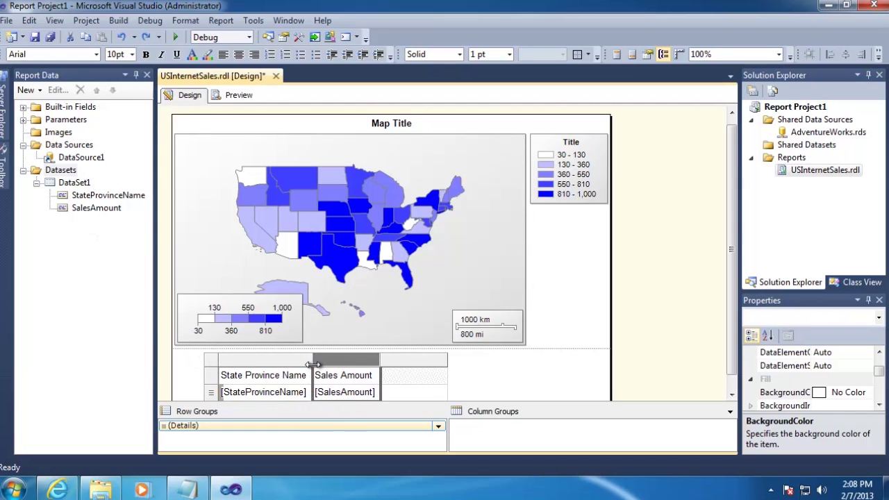
click(238, 98)
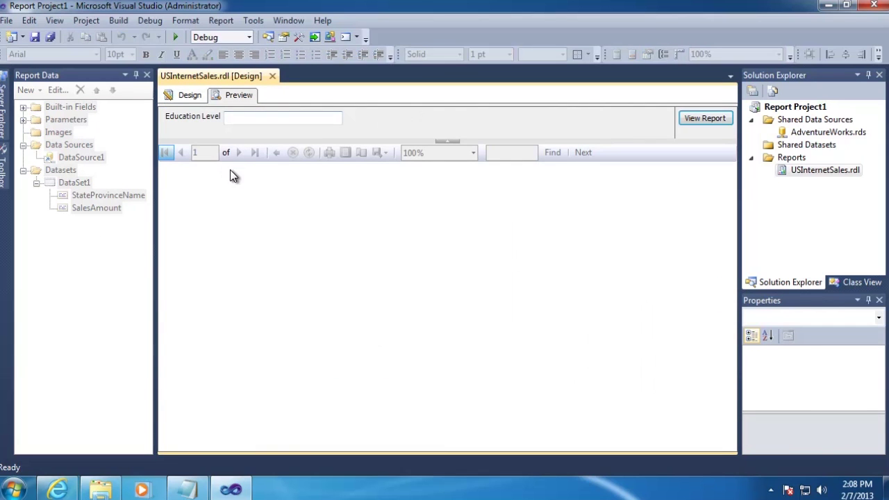
Step: Leave the Education Level preview and return to the Design layout
click(260, 118)
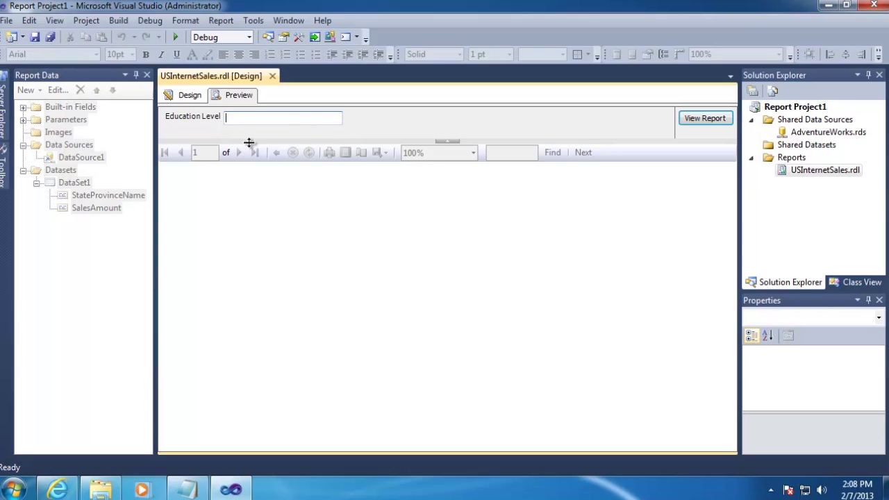
click(187, 96)
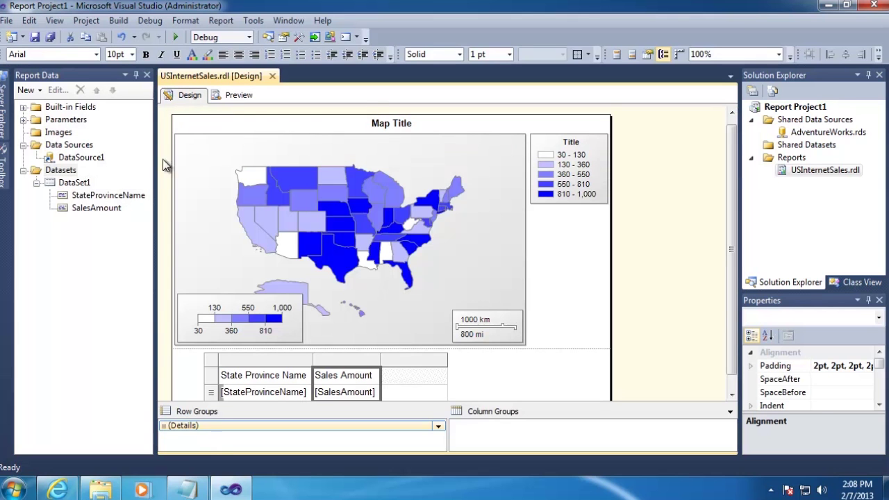
right_click(66, 176)
Step: Add an embedded dataset using DataSource1 and open its Query Designer
click(97, 180)
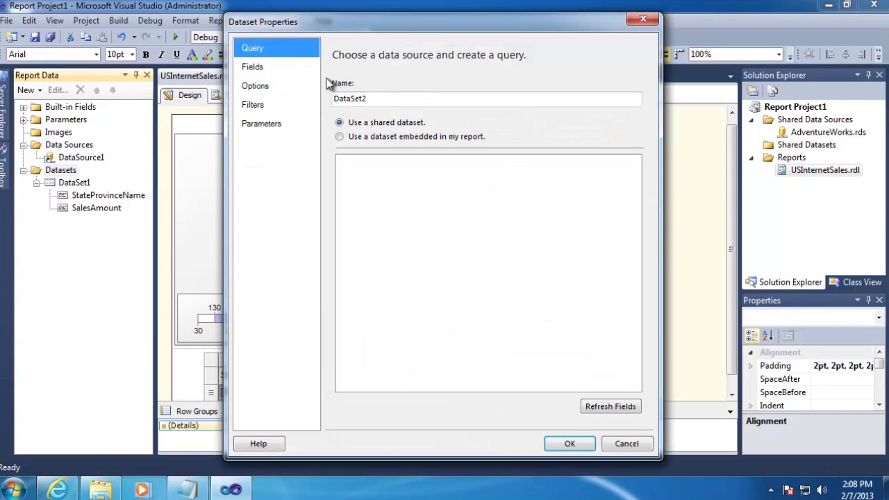
click(339, 136)
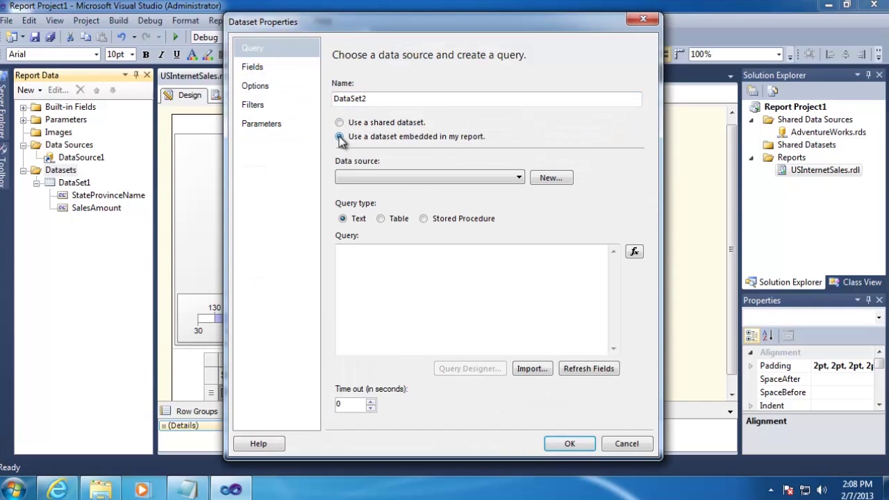
click(507, 176)
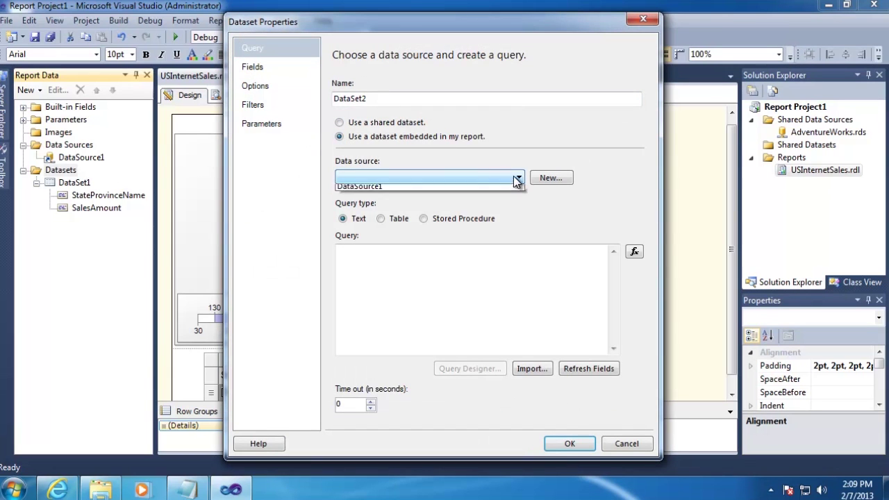
click(363, 187)
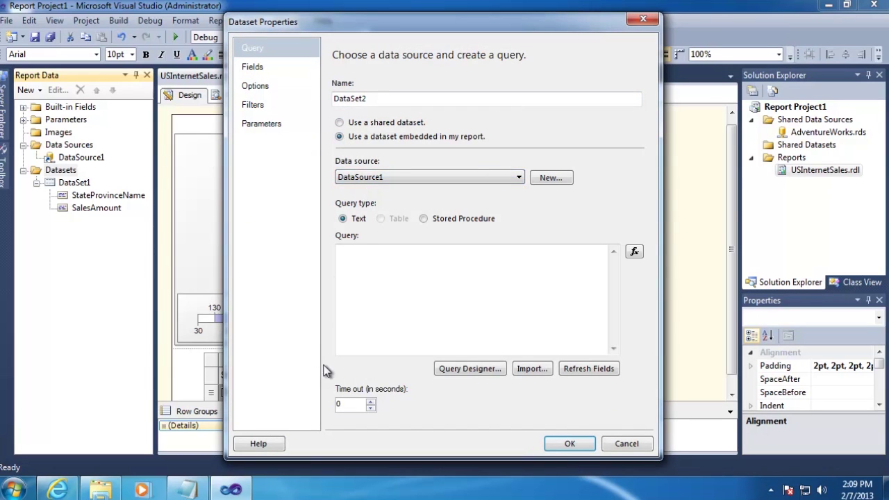
click(470, 368)
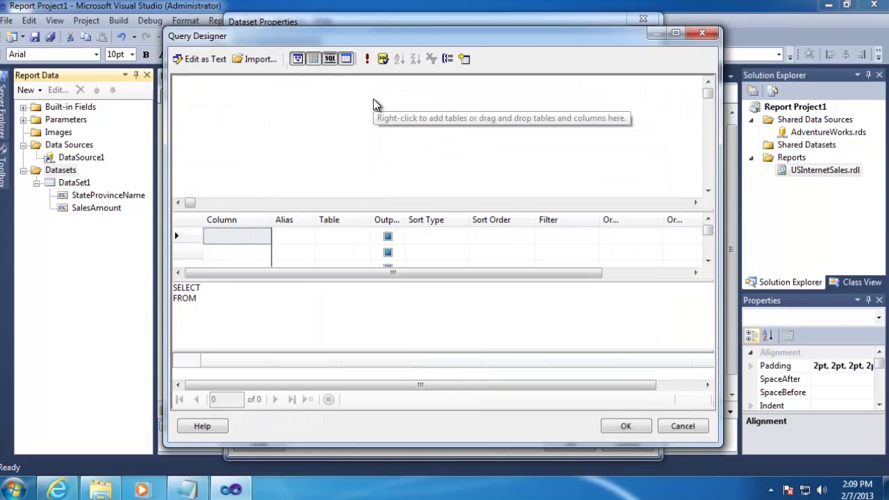
Step: Query DimCustomer's EnglishEducation grouped by EnglishEducation and save it as DataSet2
click(464, 59)
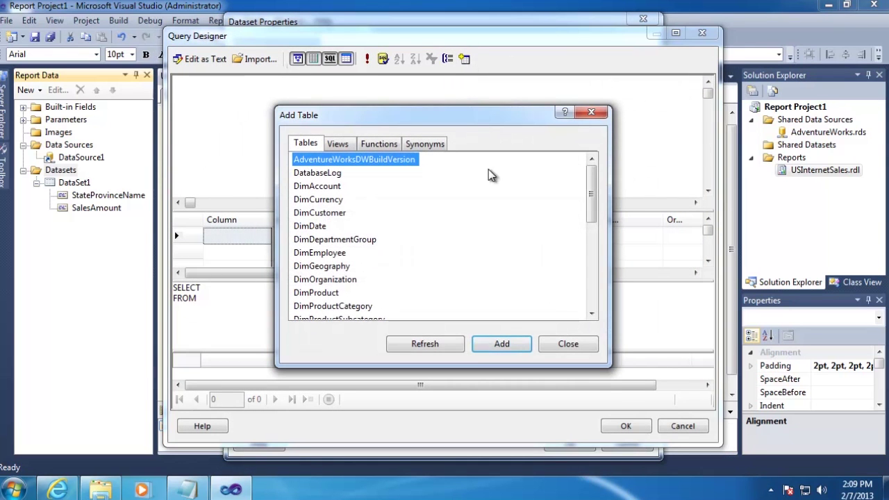
double_click(325, 214)
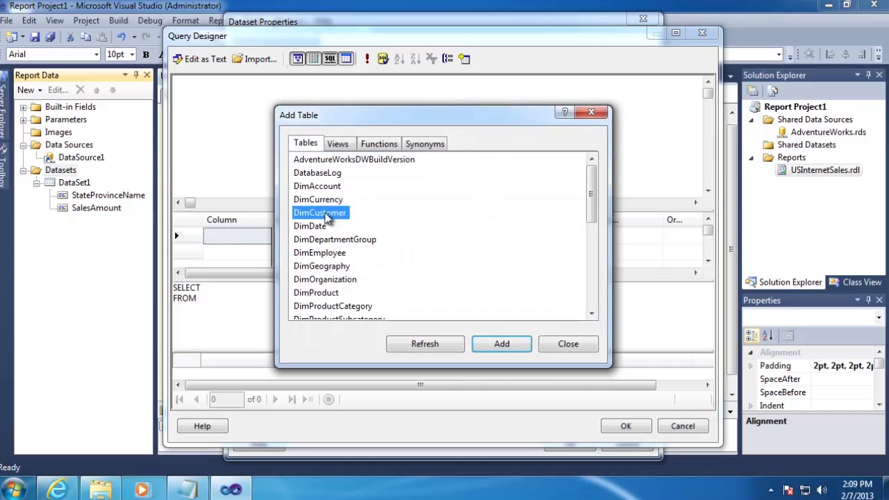
click(569, 344)
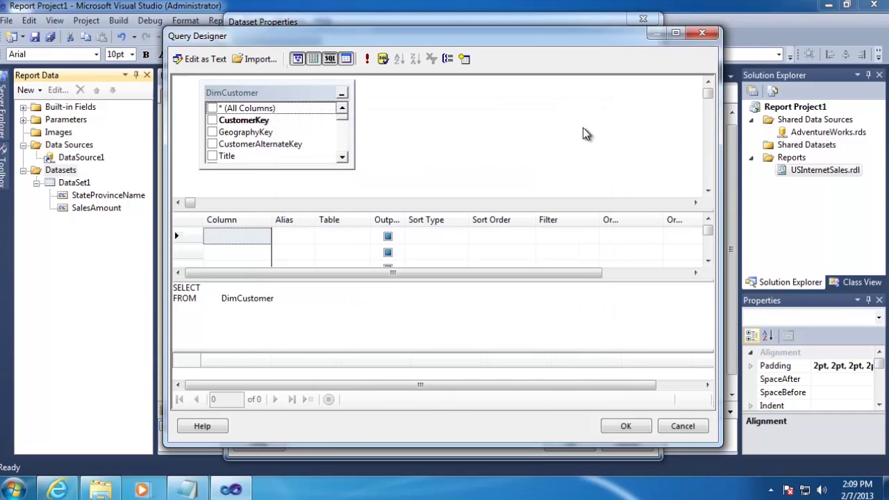
drag(342, 119, 344, 136)
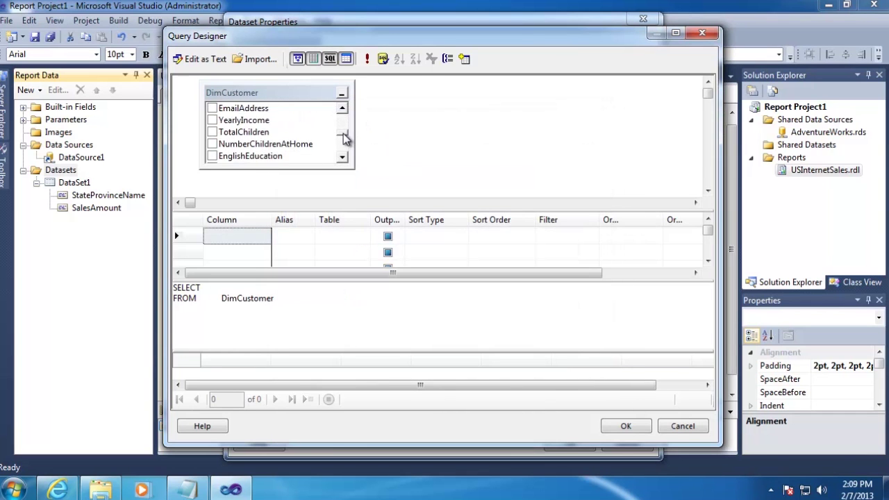
click(212, 156)
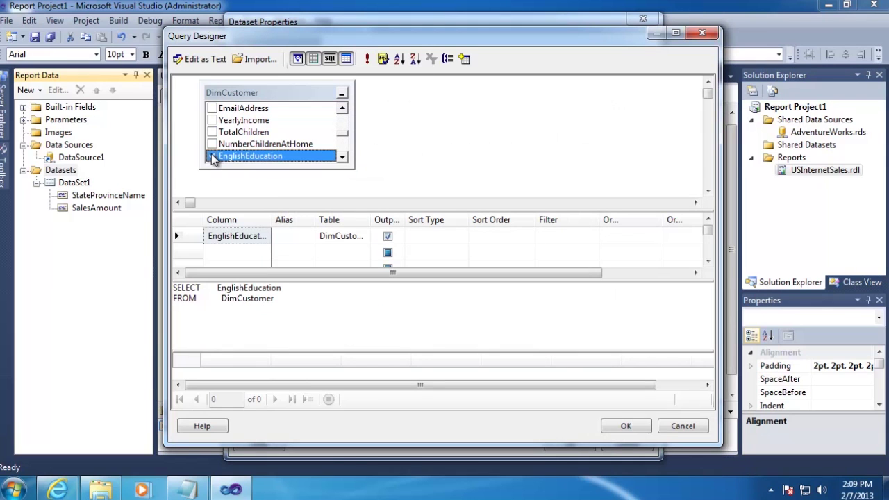
click(448, 57)
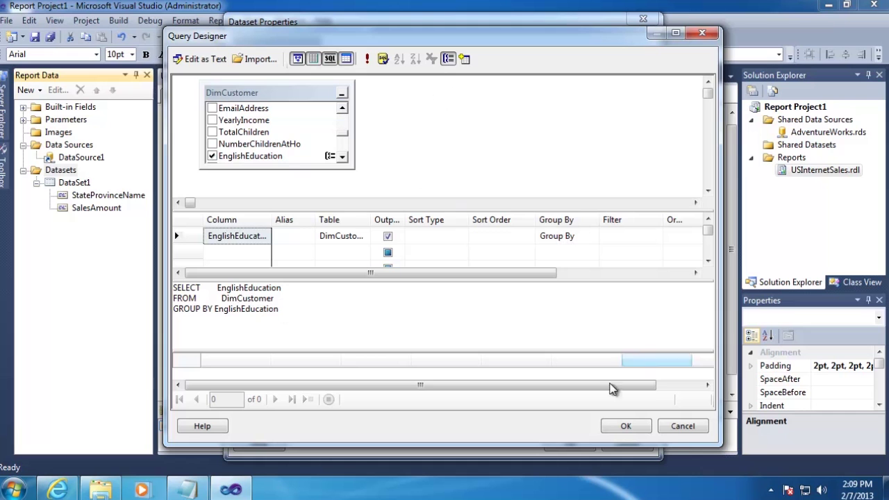
click(622, 427)
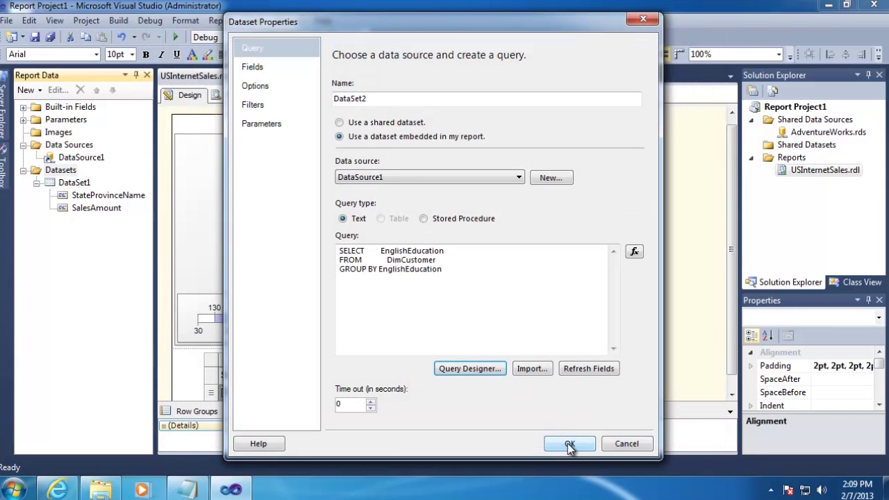
click(568, 445)
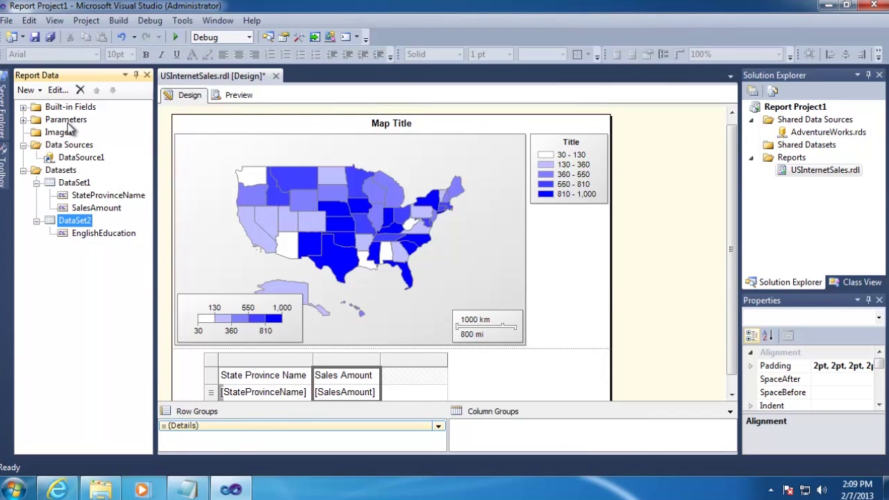
Step: Set EducationLevel's available values from DataSet2, with EnglishEducation as value and label
click(23, 120)
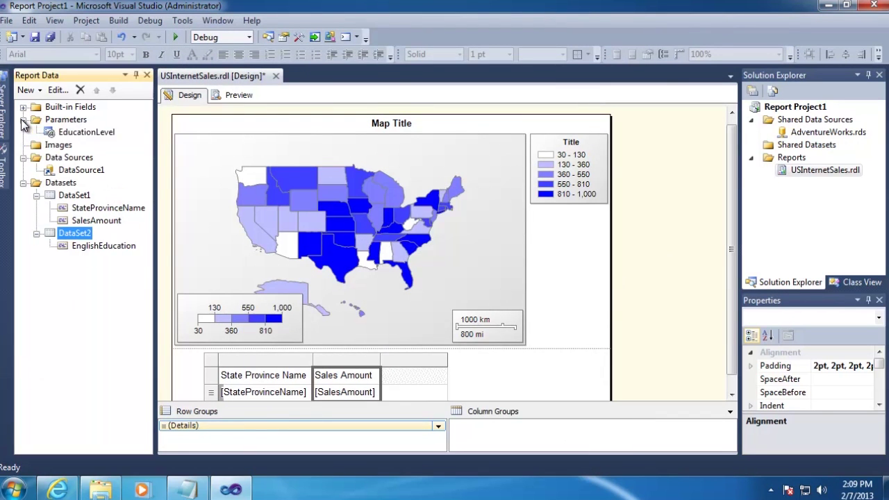
double_click(85, 131)
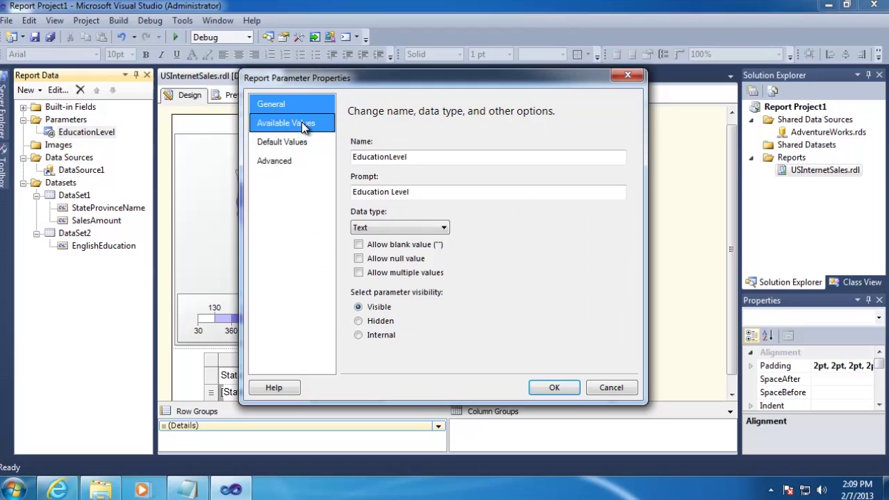
click(302, 123)
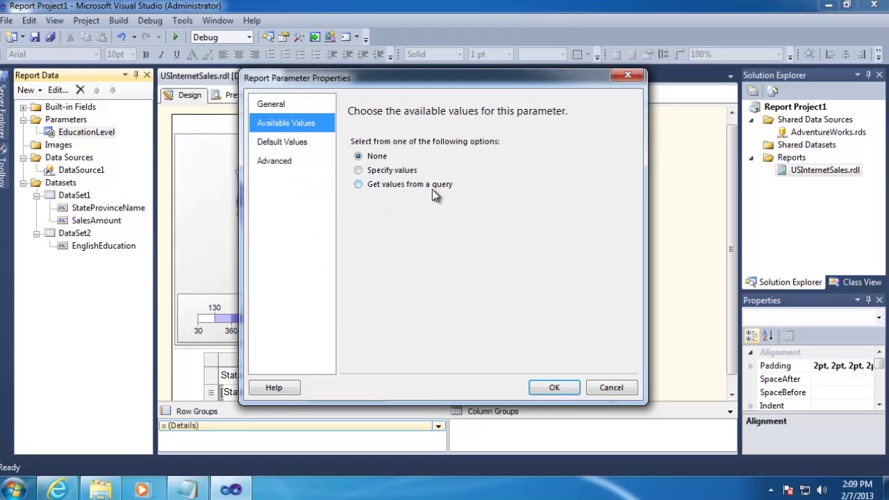
click(359, 185)
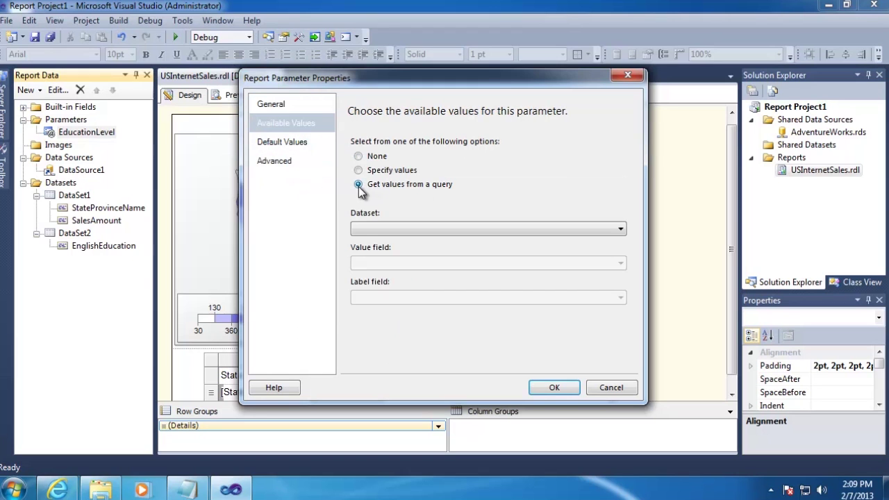
click(456, 229)
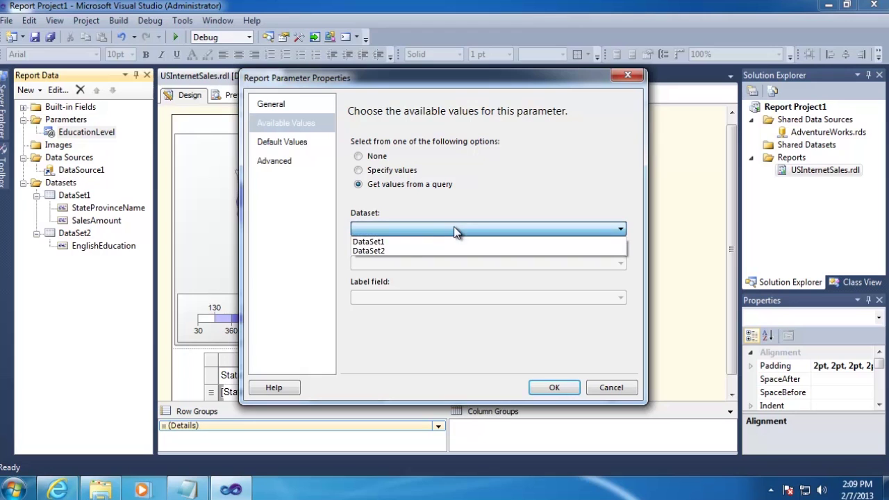
click(376, 253)
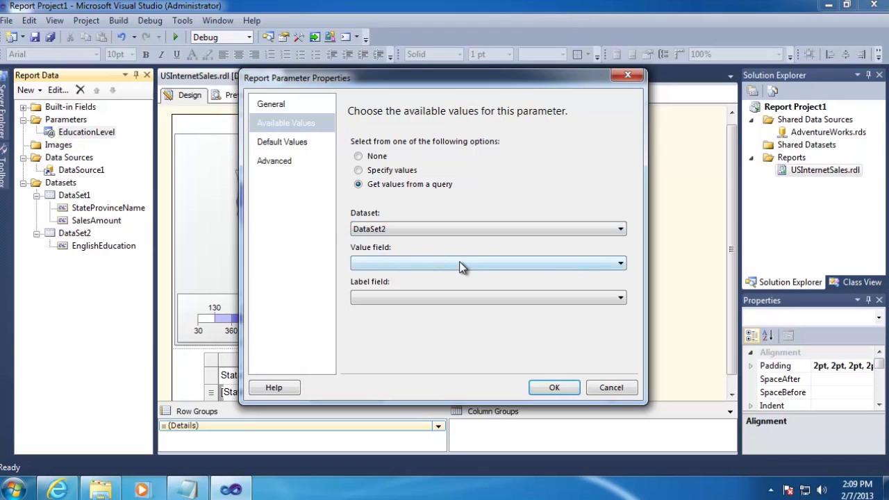
click(462, 264)
click(394, 277)
click(406, 298)
click(384, 311)
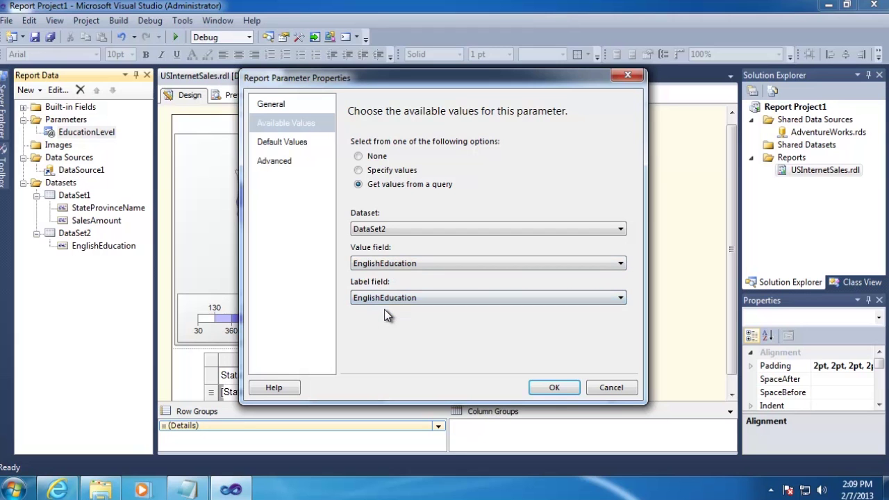
click(546, 391)
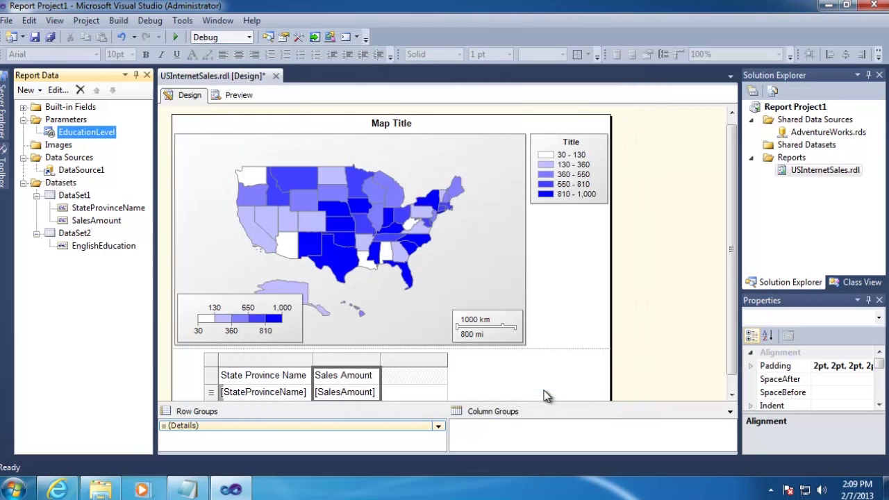
click(242, 97)
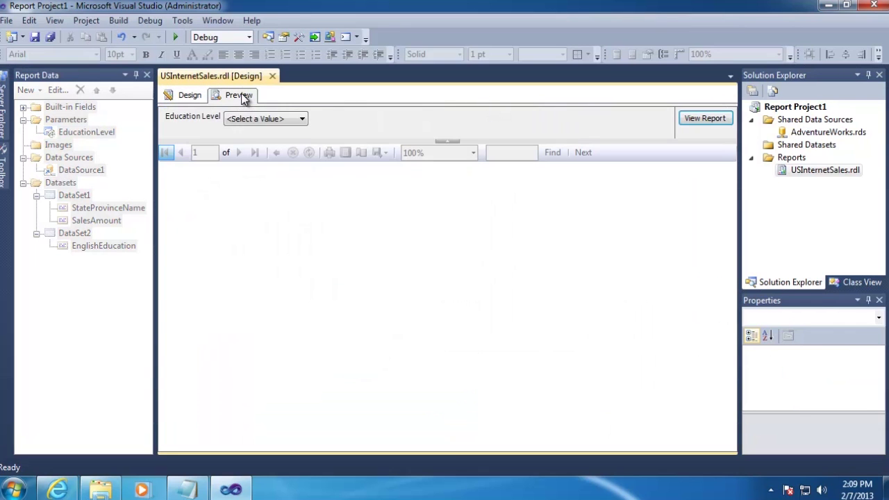
click(303, 120)
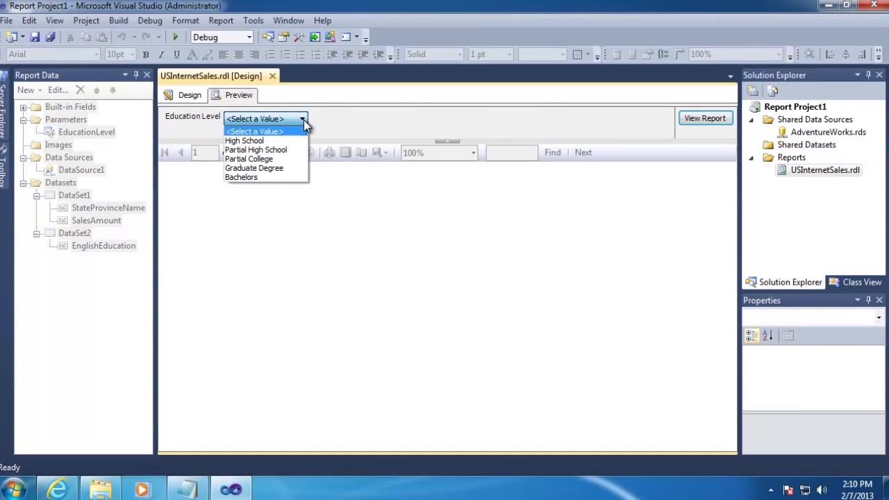
click(258, 150)
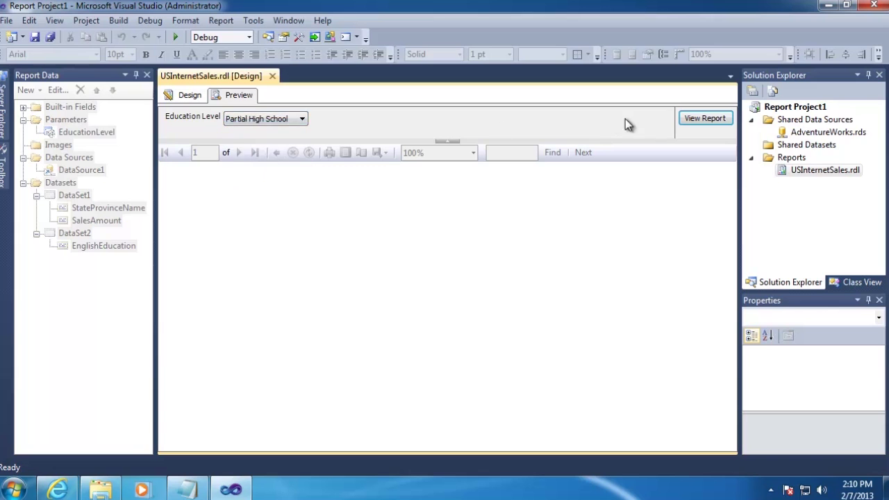
click(704, 118)
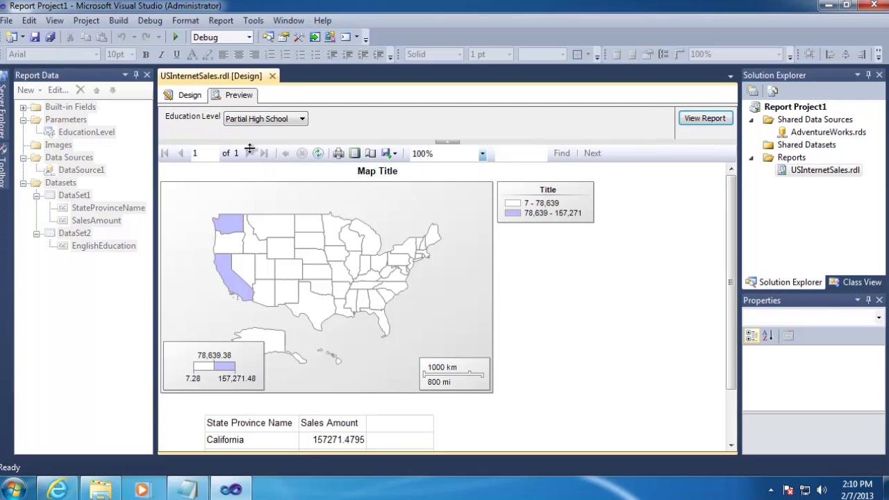
click(188, 97)
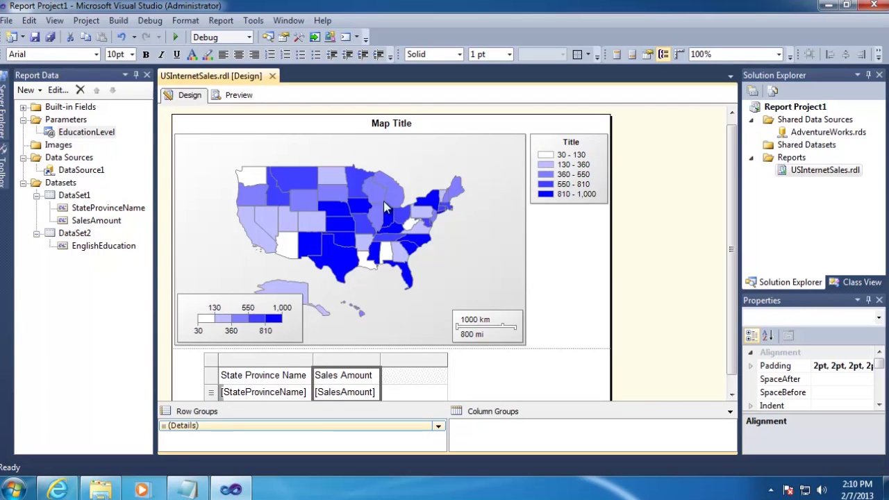
Step: Change the map title to 'Sales by State'
click(399, 128)
click(401, 123)
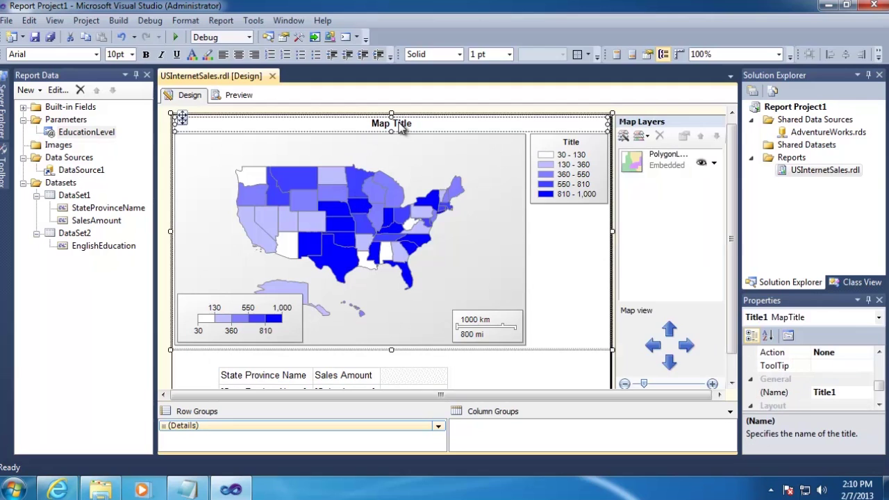
click(416, 121)
drag(410, 124, 358, 118)
text(S)
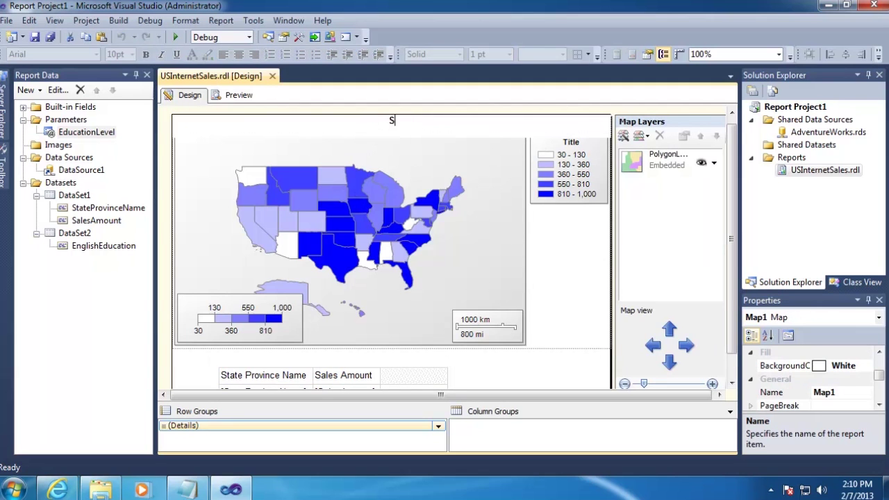
text(ales by State)
click(567, 140)
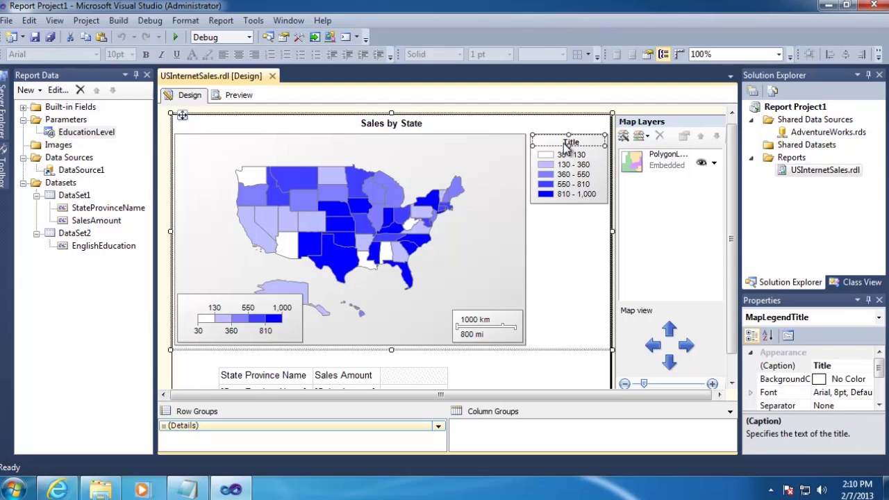
Step: Change the legend title to 'Sales Amount'
click(566, 142)
drag(582, 141, 518, 133)
text(S)
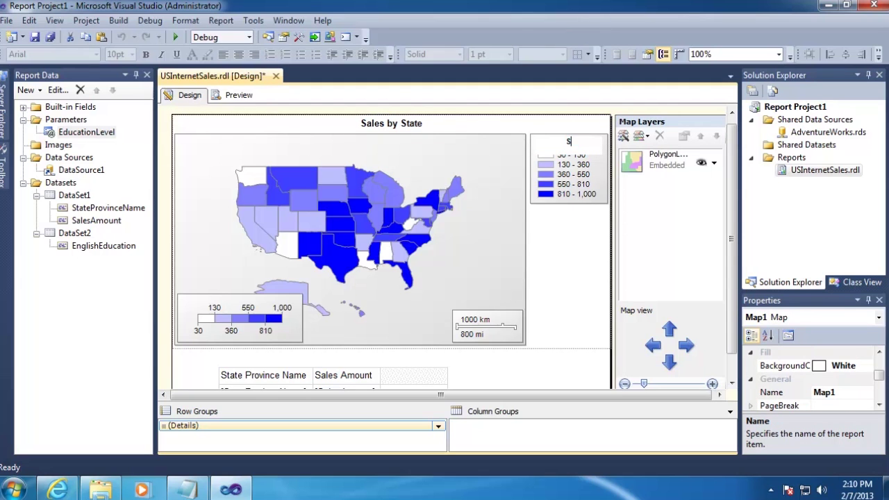
text(ales Amount)
click(327, 125)
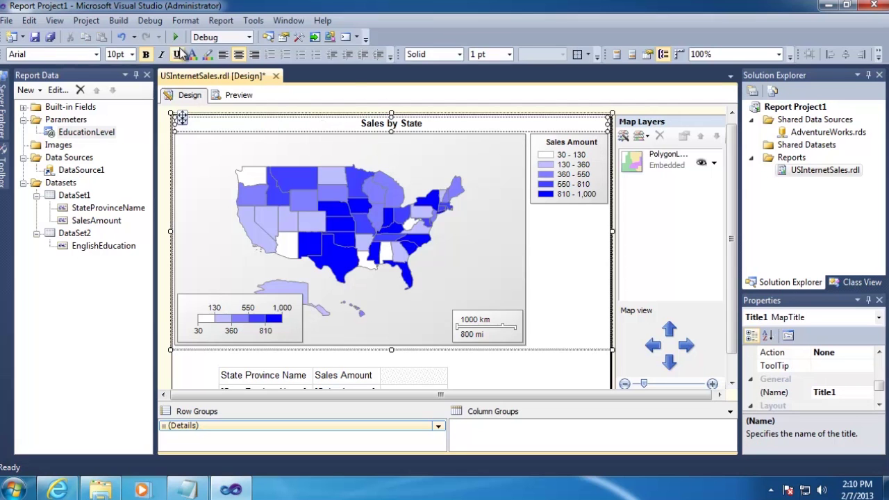
click(221, 20)
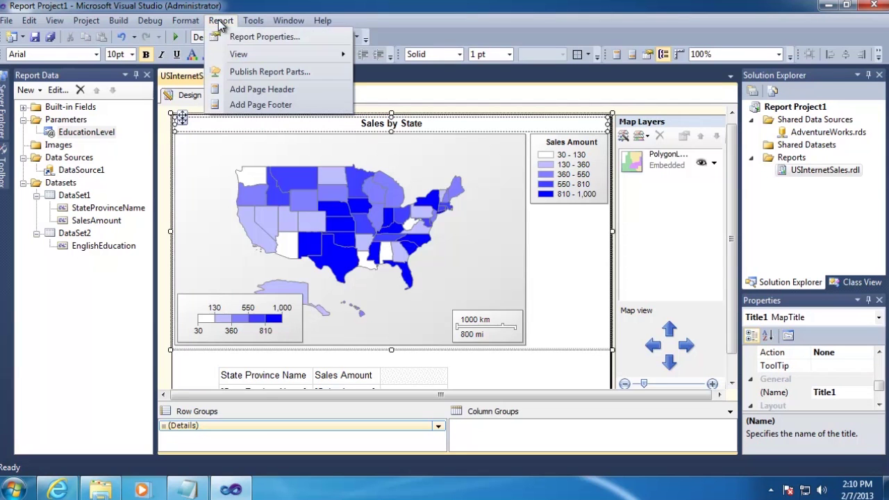
Step: Add a page header containing a text box titled 'US Internet Sales'
click(262, 89)
click(297, 125)
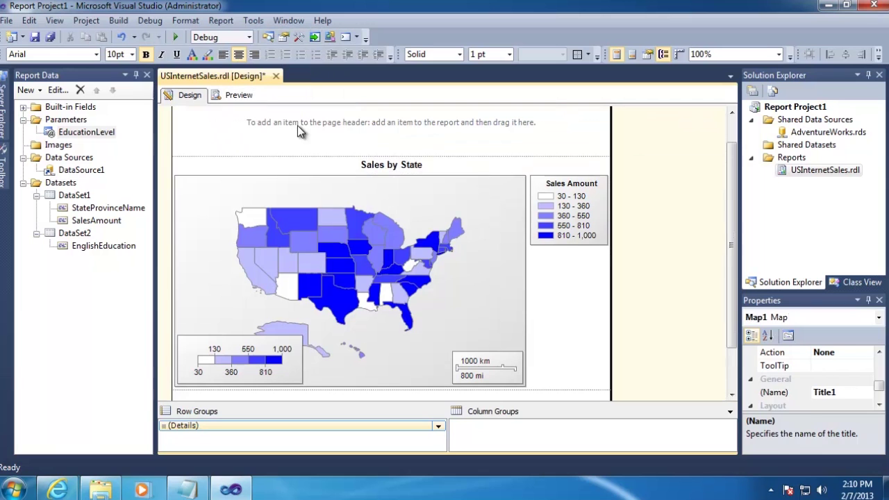
click(297, 125)
mouse_move(4, 167)
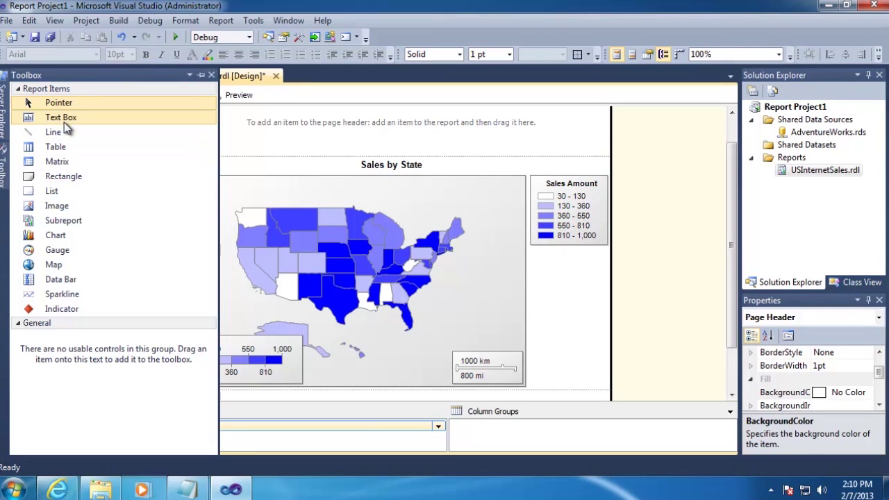
drag(65, 121, 302, 123)
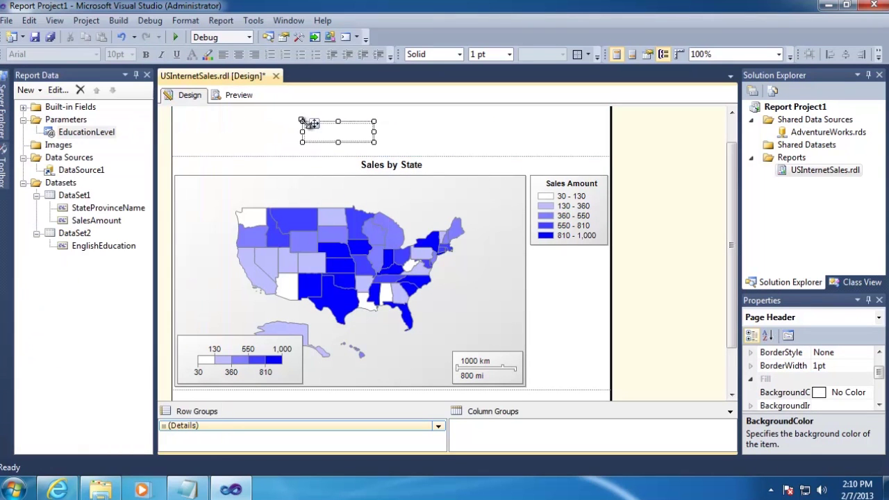
click(334, 134)
text(U)
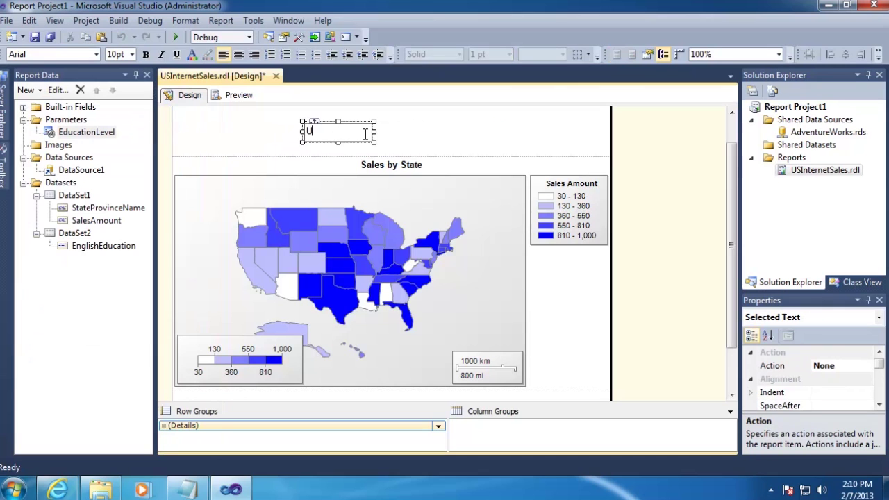
text(S Internet Sales)
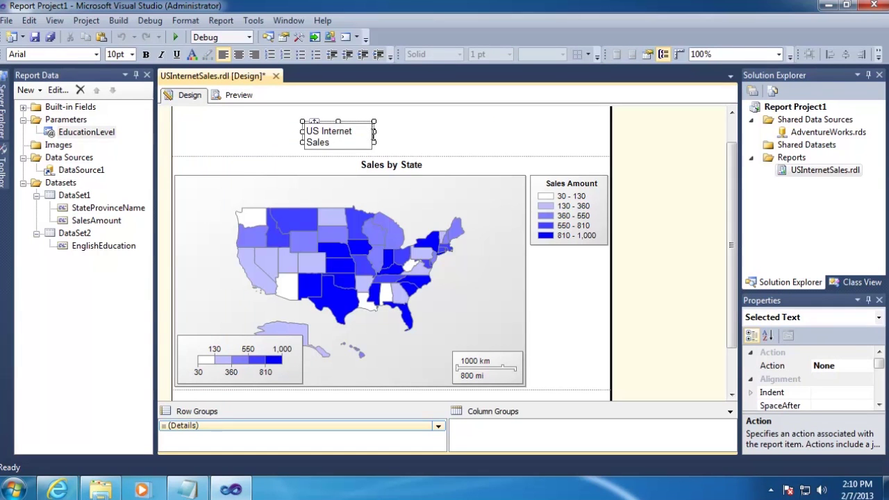
click(413, 141)
Step: Stretch the title box across the page and make it 24pt, centred, and taller
click(375, 139)
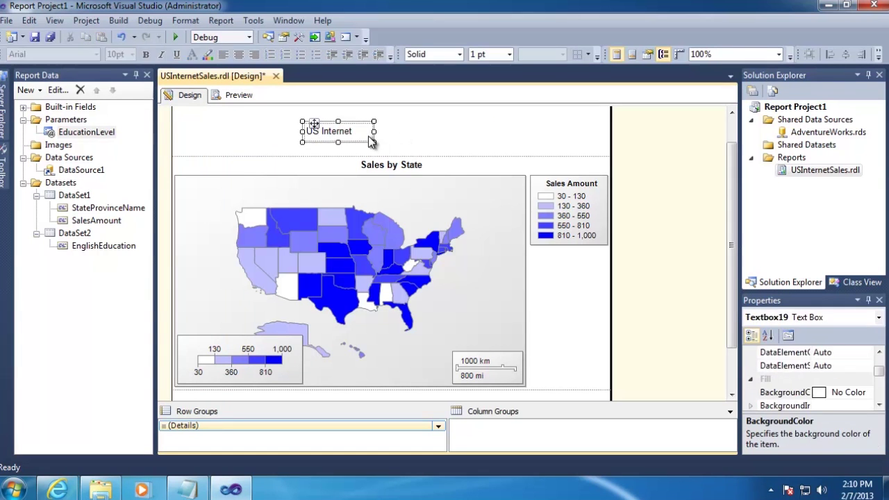
drag(431, 125, 611, 131)
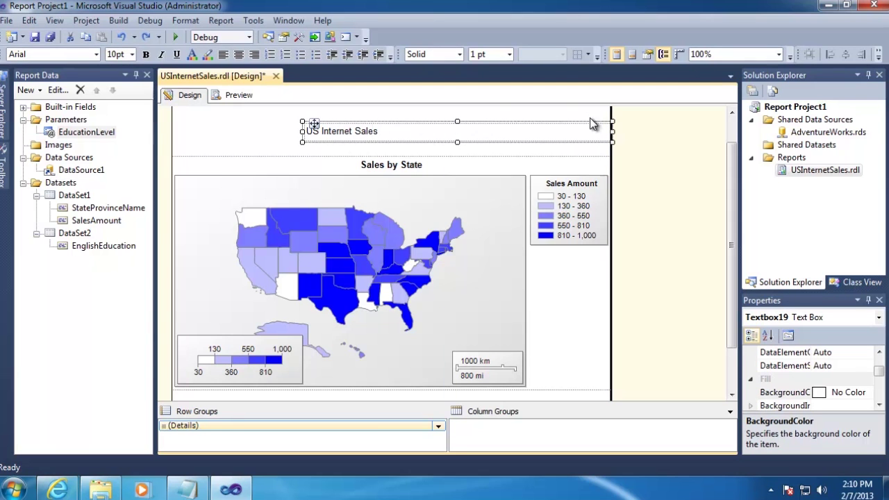
drag(302, 132, 171, 132)
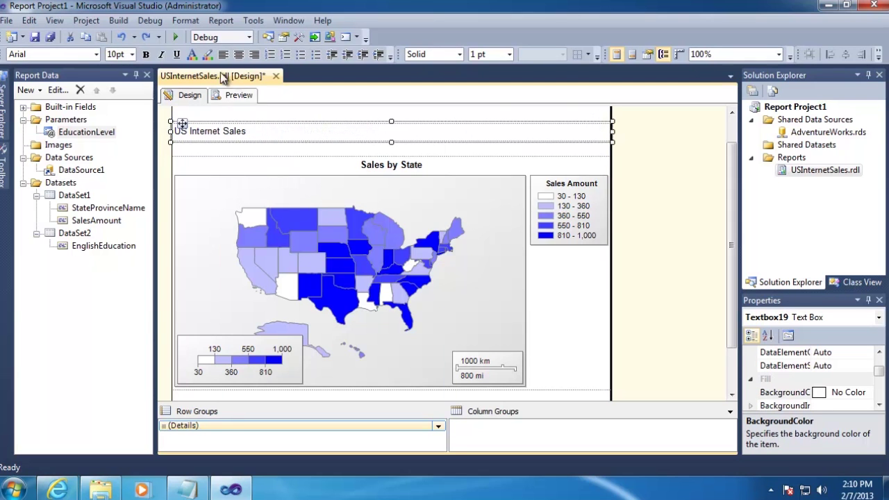
click(133, 54)
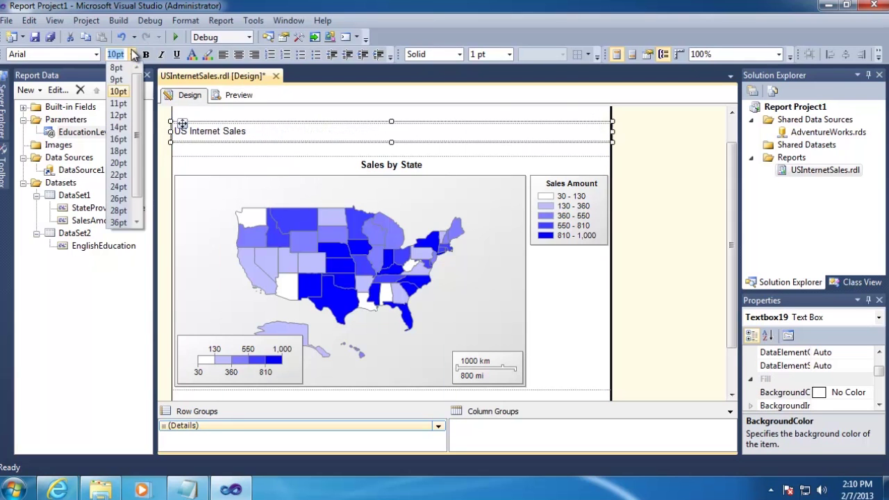
click(118, 187)
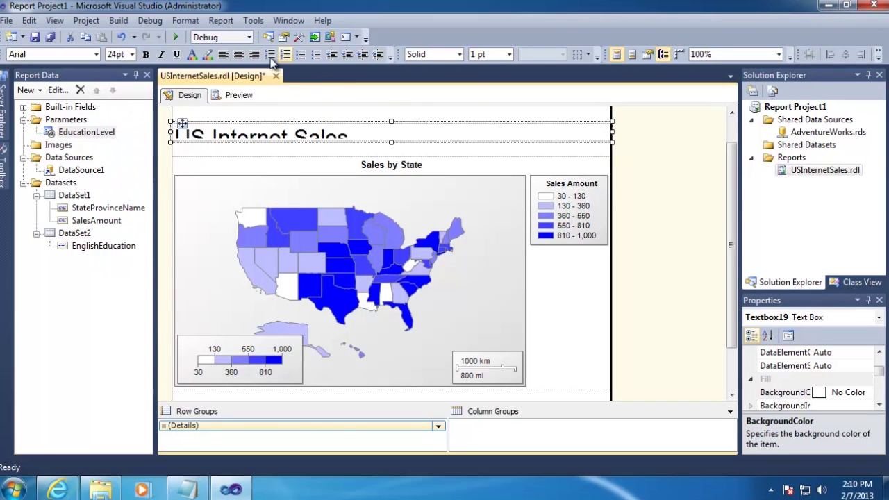
click(238, 55)
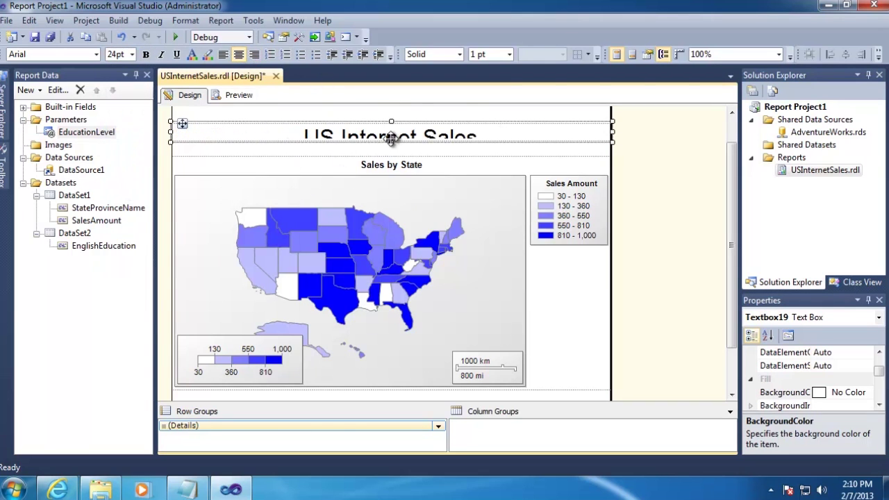
drag(391, 141, 393, 153)
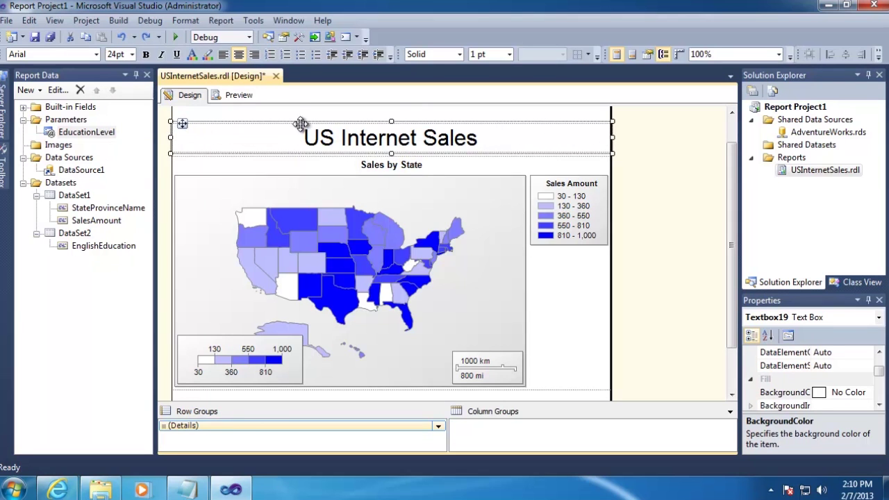
Step: Give the page header a black background
click(318, 116)
double_click(365, 135)
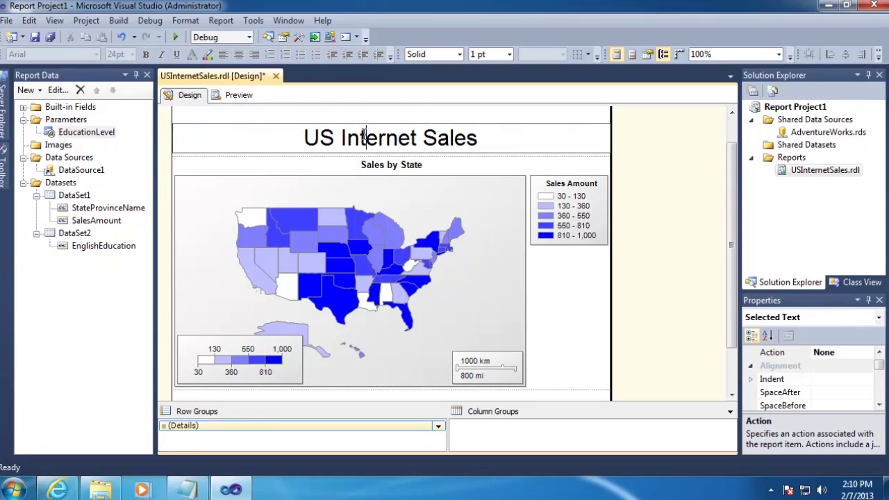
click(302, 115)
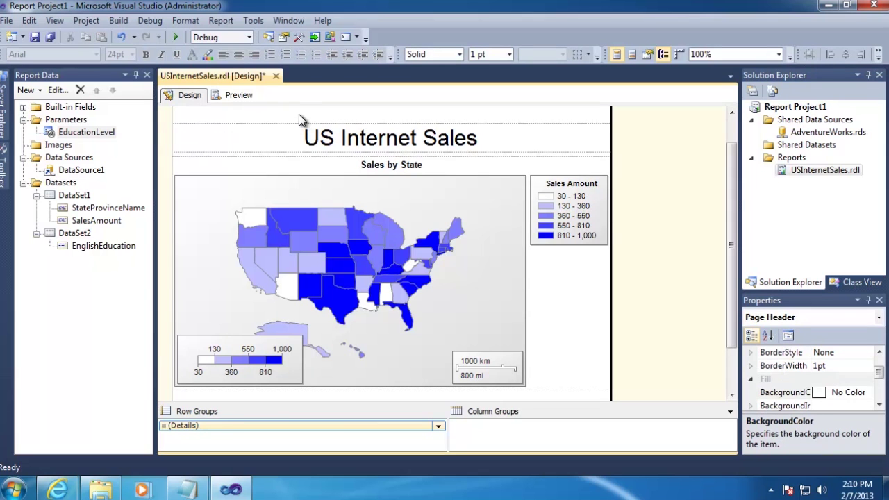
click(208, 53)
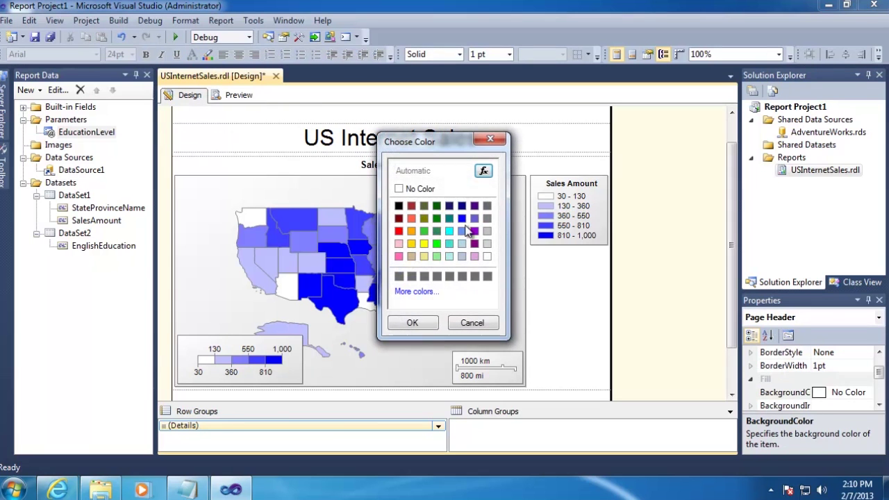
click(399, 206)
click(412, 323)
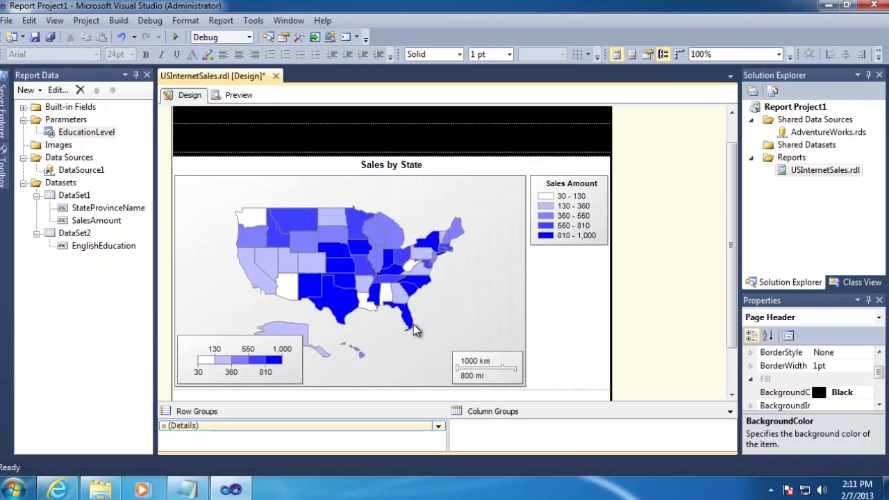
Step: Make the US Internet Sales title text white
double_click(464, 143)
drag(478, 139, 258, 144)
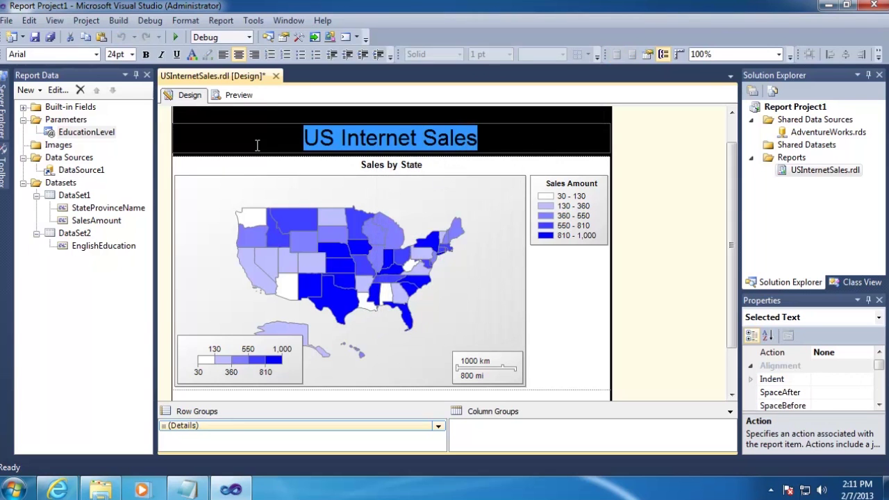
click(193, 55)
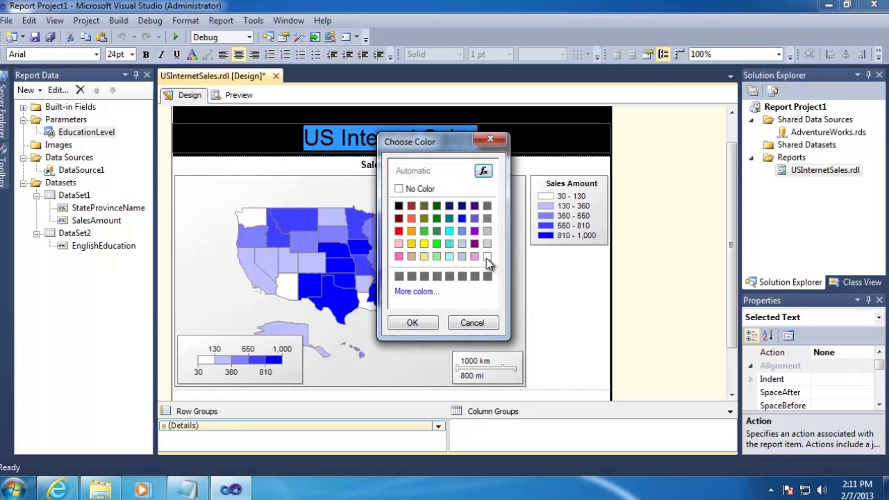
click(413, 323)
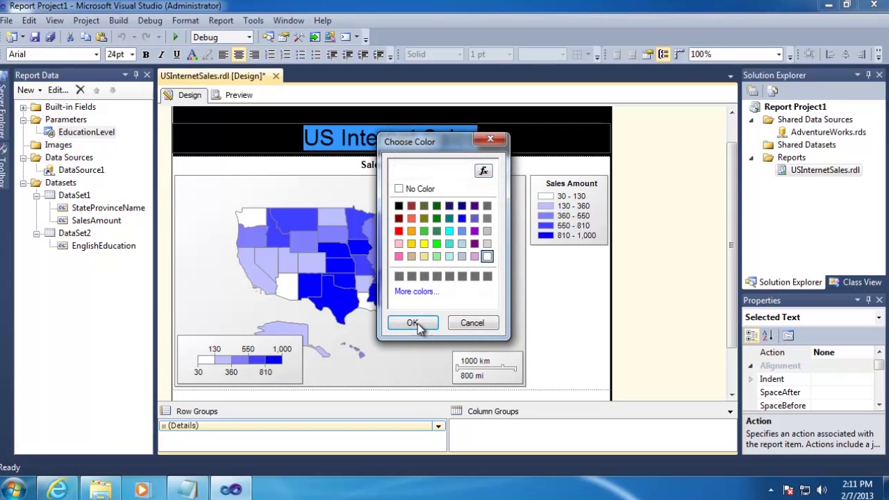
click(573, 278)
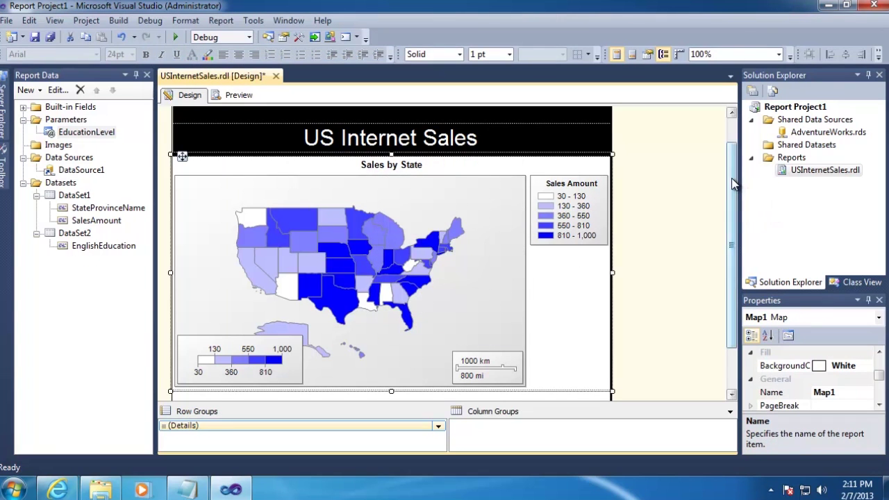
Step: Make the table's two header cells bold at 14pt
drag(733, 183, 735, 264)
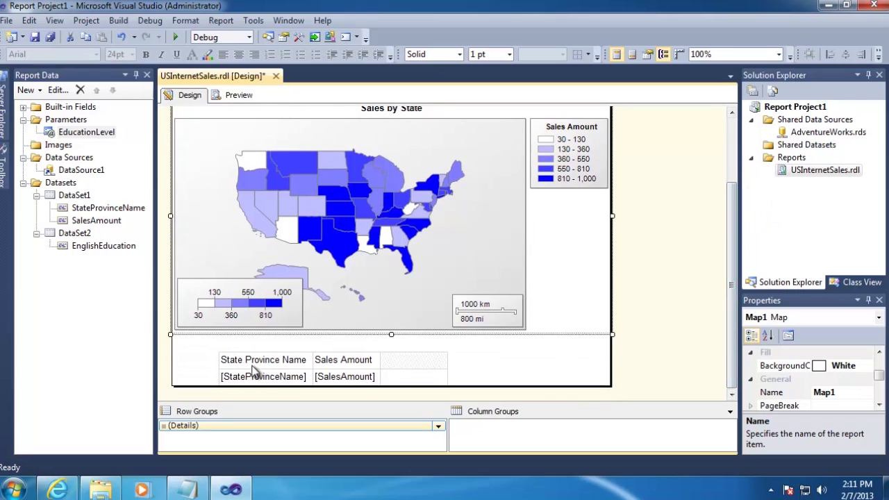
drag(293, 368, 346, 370)
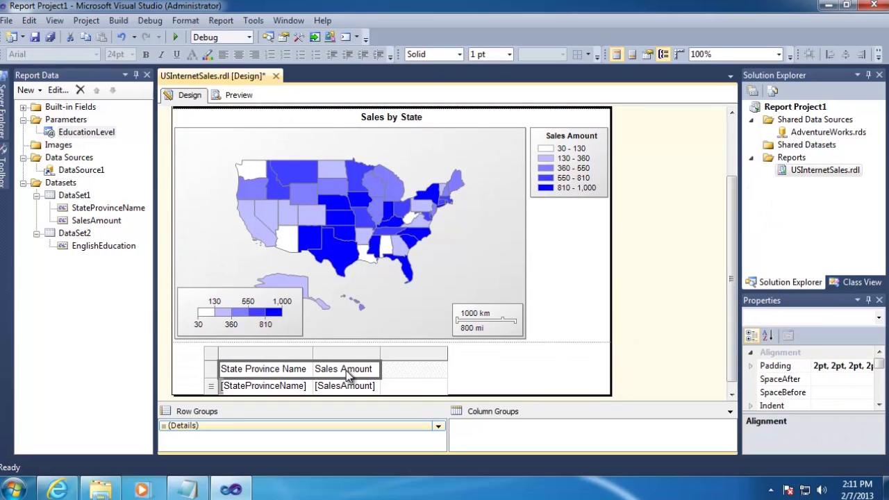
click(145, 55)
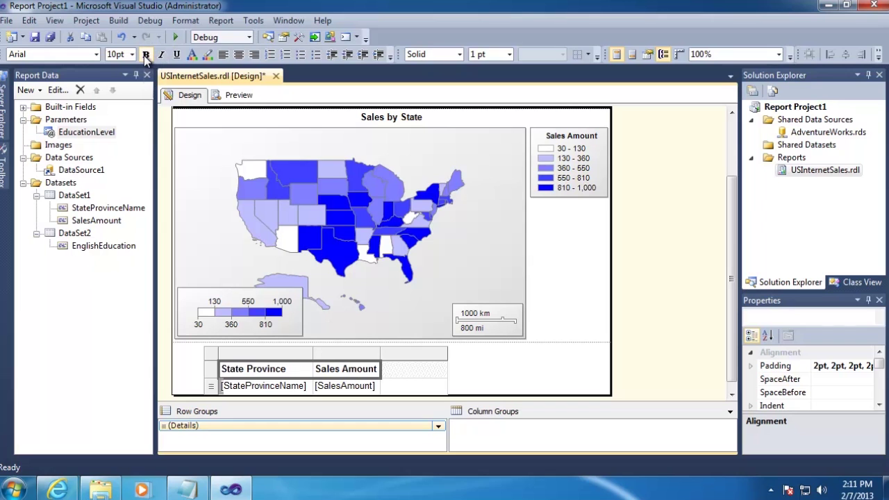
click(131, 54)
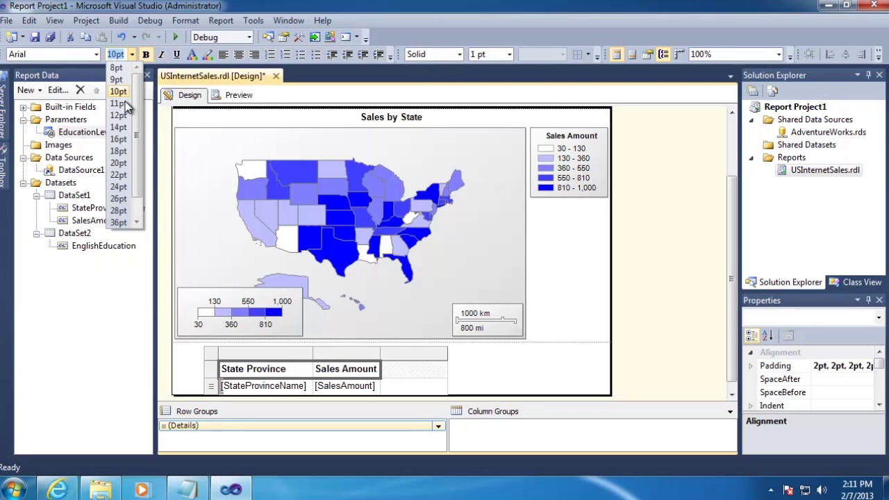
click(118, 127)
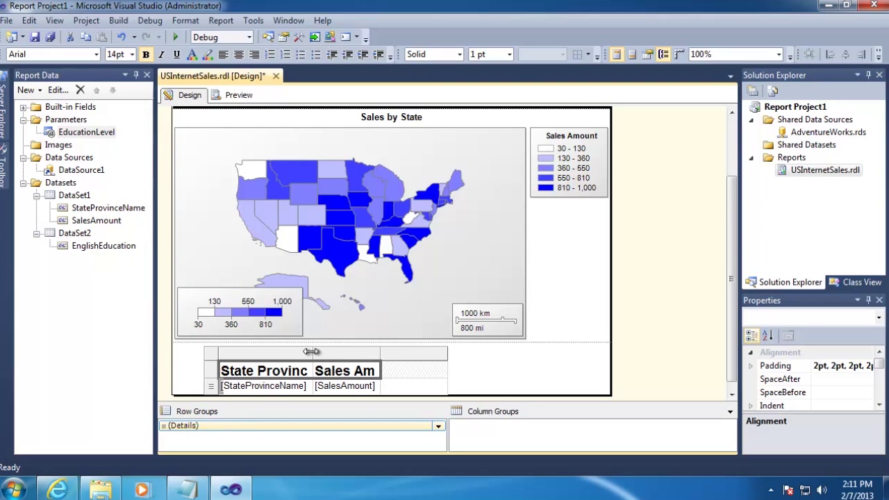
Step: Widen the State Province Name and Sales Amount columns and delete the empty third column
drag(311, 352, 391, 355)
drag(457, 355, 504, 355)
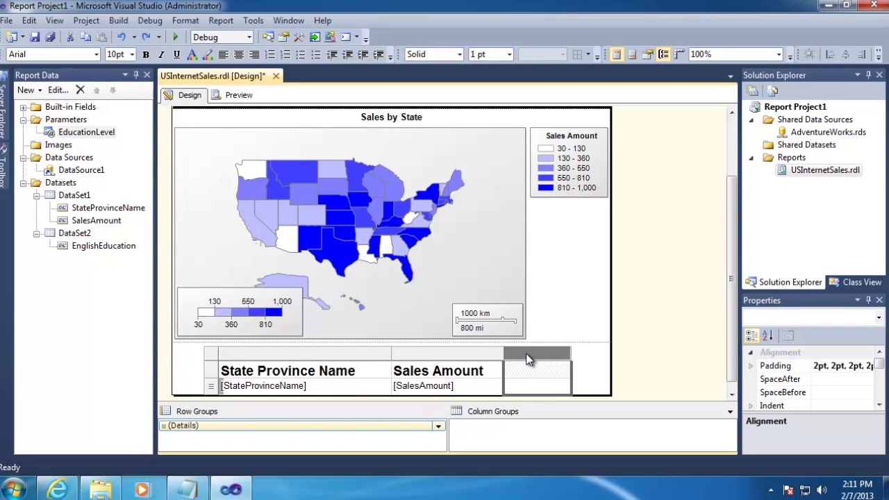
right_click(526, 353)
click(571, 378)
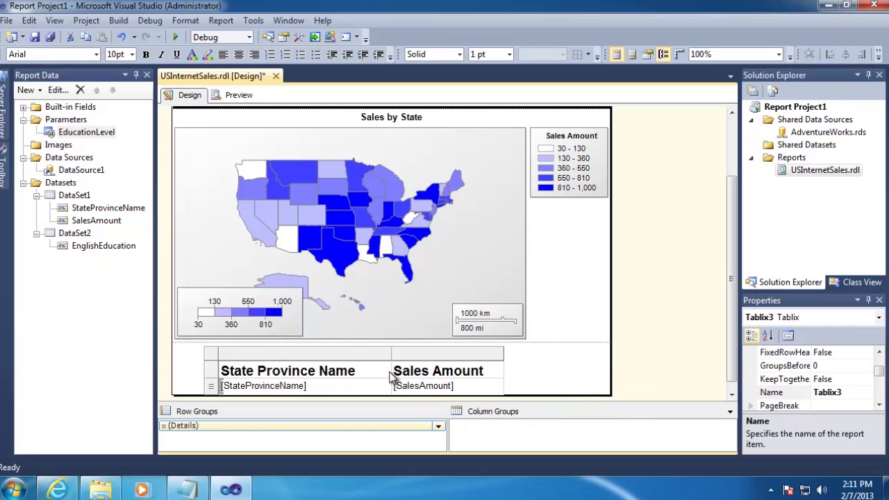
Step: Move the sales table left under the map, then select the Sales Amount value cell
click(218, 357)
drag(220, 359, 205, 350)
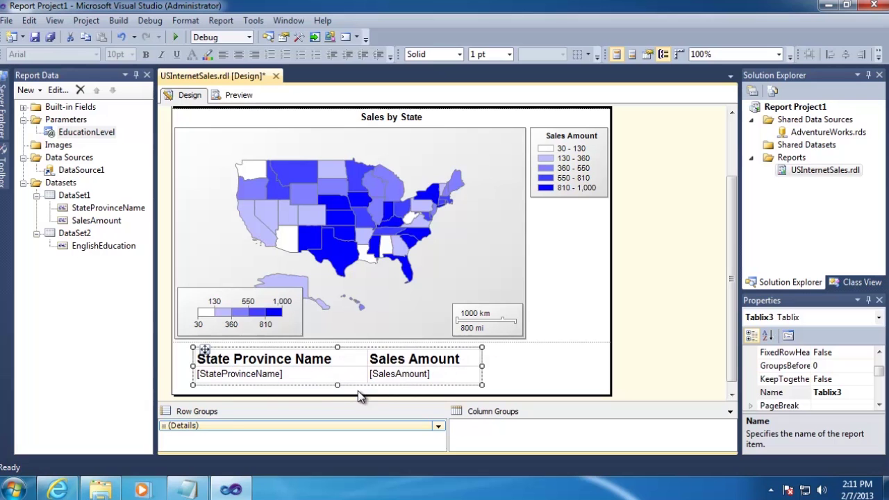
click(401, 377)
click(450, 391)
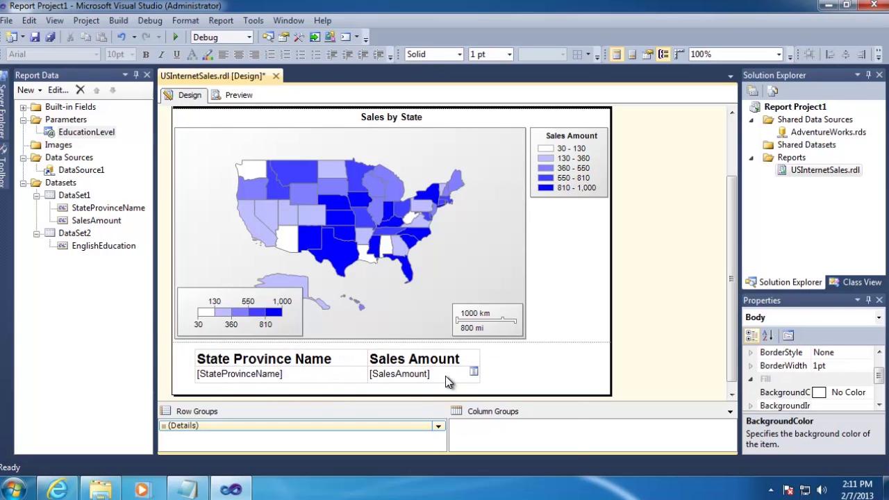
right_click(445, 376)
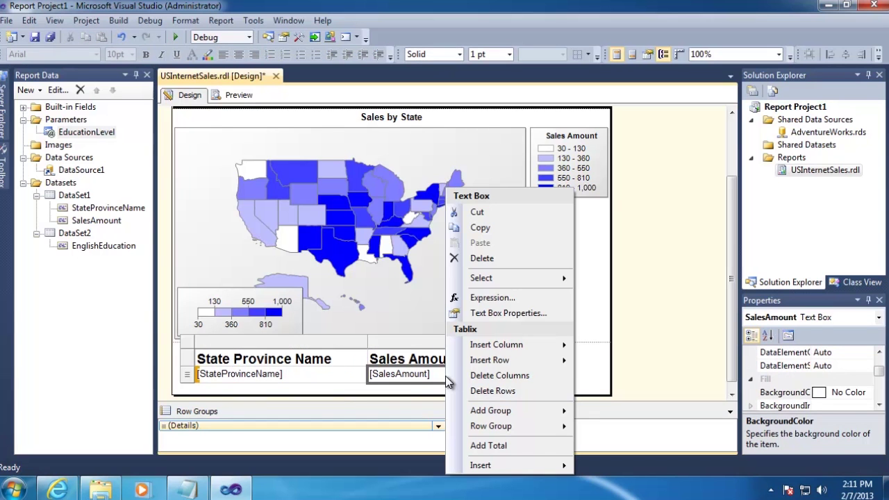
Step: Set the [SalesAmount] text box's number format to Currency with 0 decimals and a 1000 separator
click(511, 313)
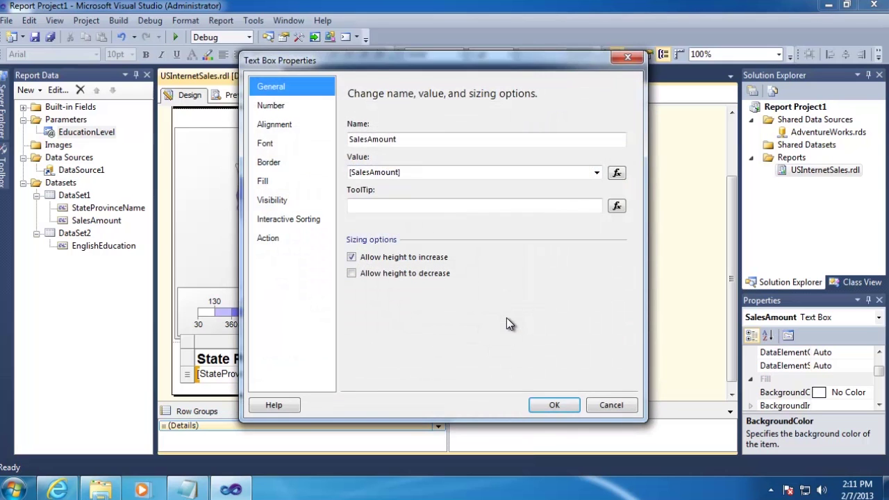
click(269, 105)
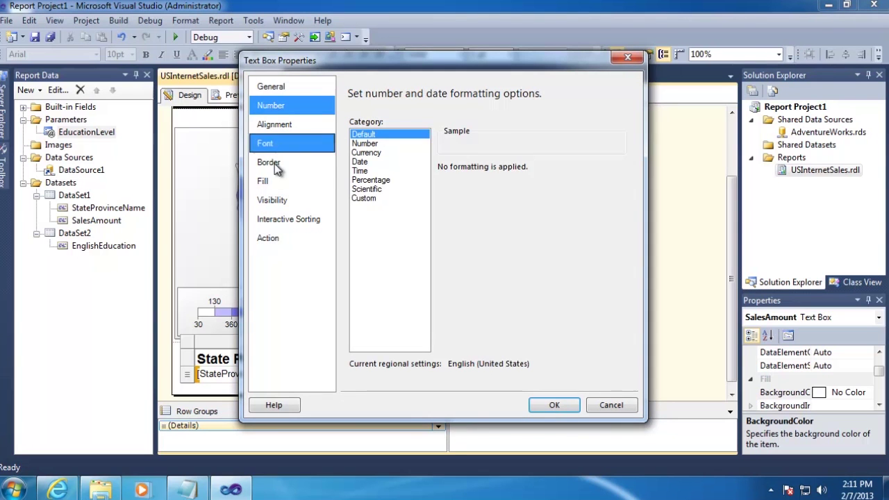
click(367, 153)
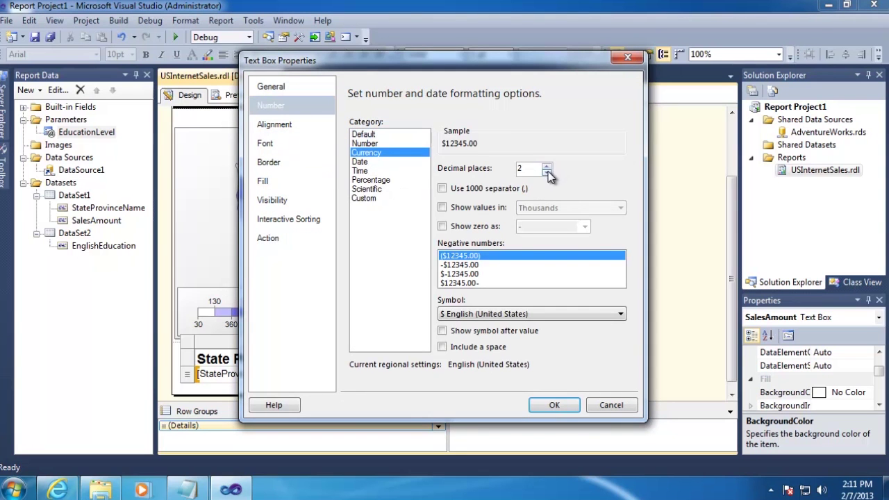
click(547, 173)
click(547, 172)
click(443, 189)
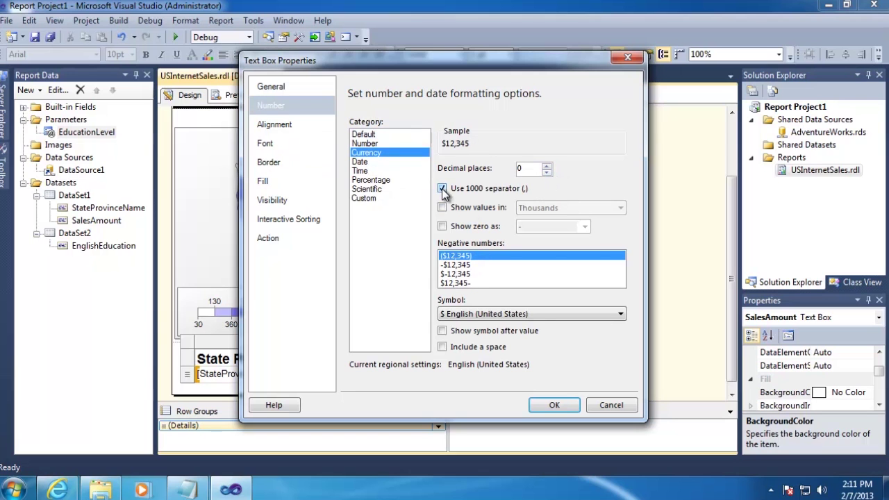
click(554, 405)
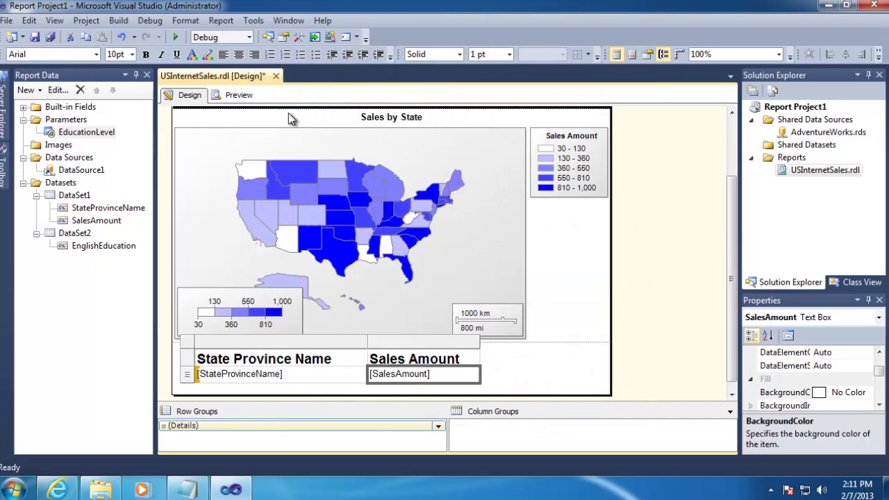
click(242, 98)
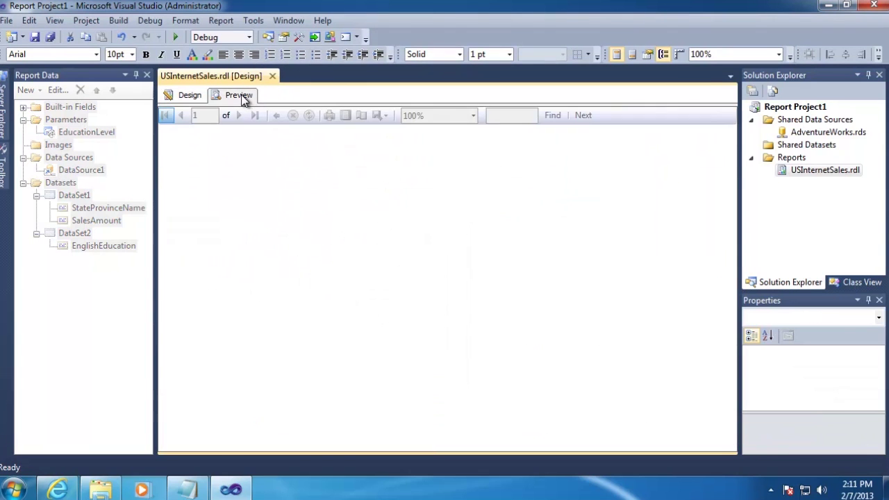
click(273, 121)
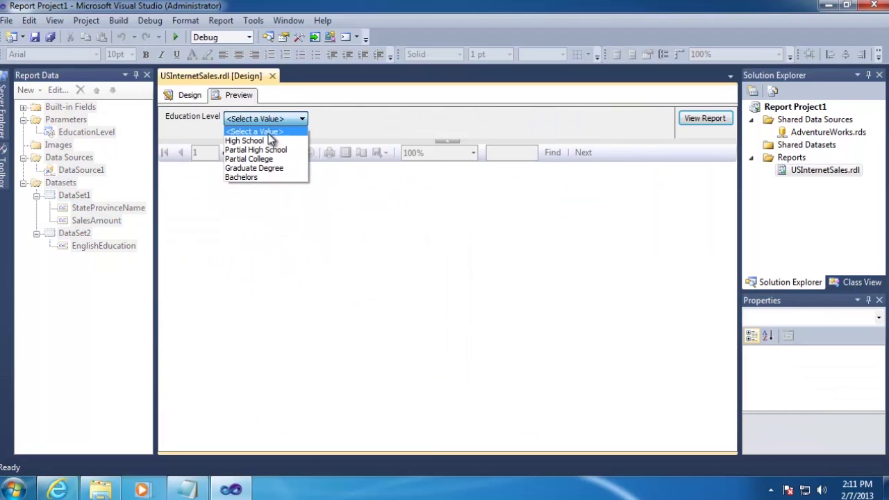
click(271, 141)
click(712, 123)
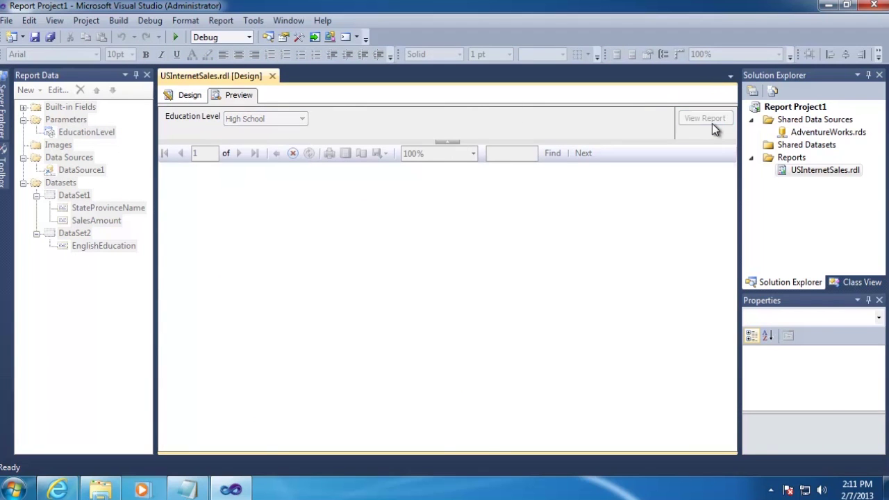
scroll(664, 264, down, 5)
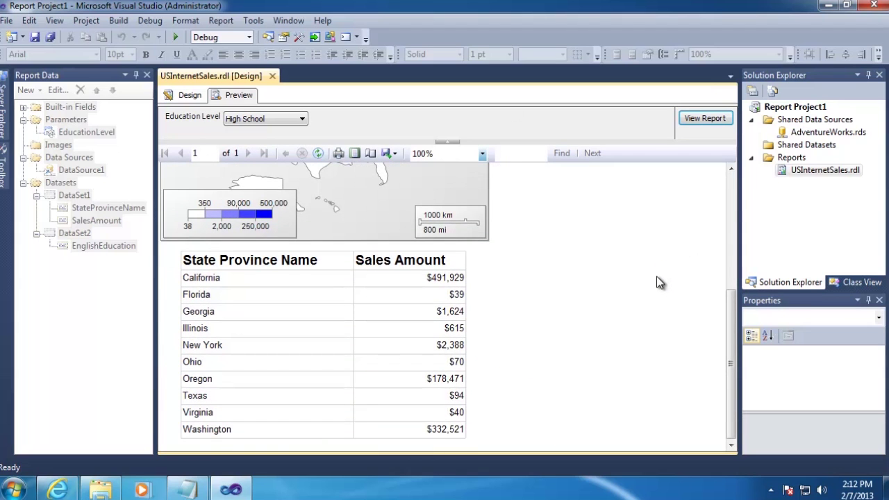
scroll(657, 275, up, 5)
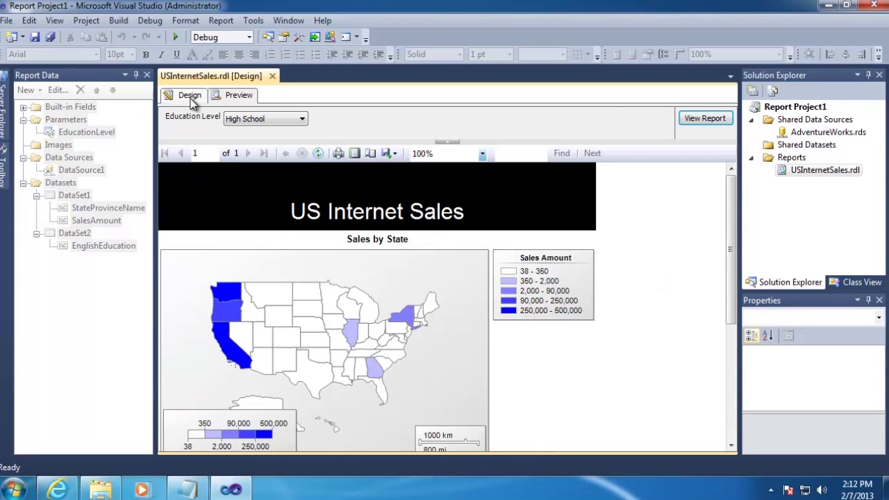
click(191, 98)
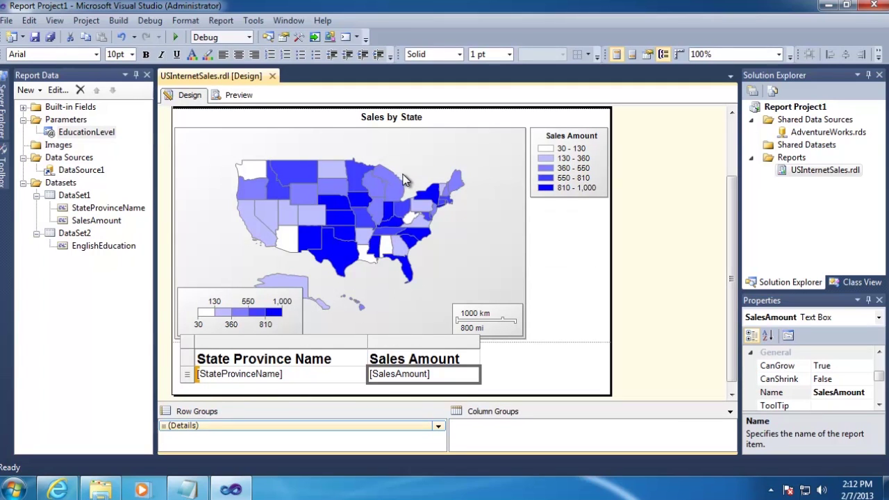
Step: In Report Project1's properties, paste the portal server address as the TargetServerURL
right_click(789, 109)
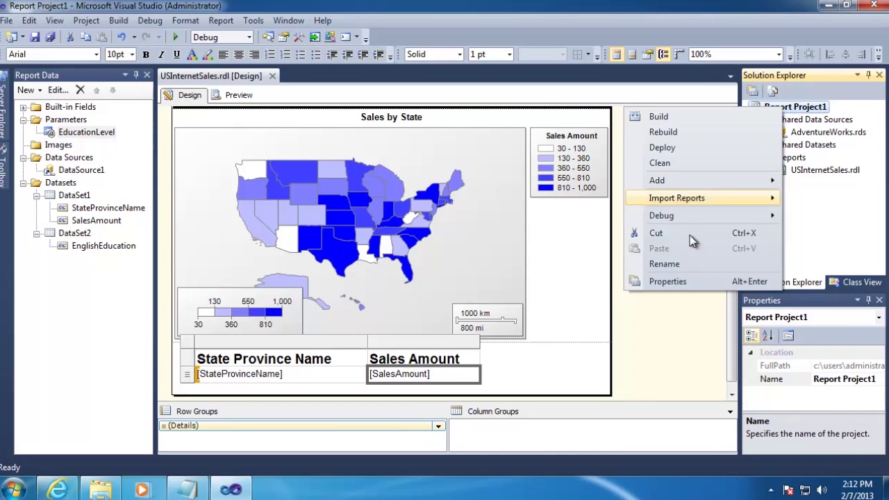
click(667, 281)
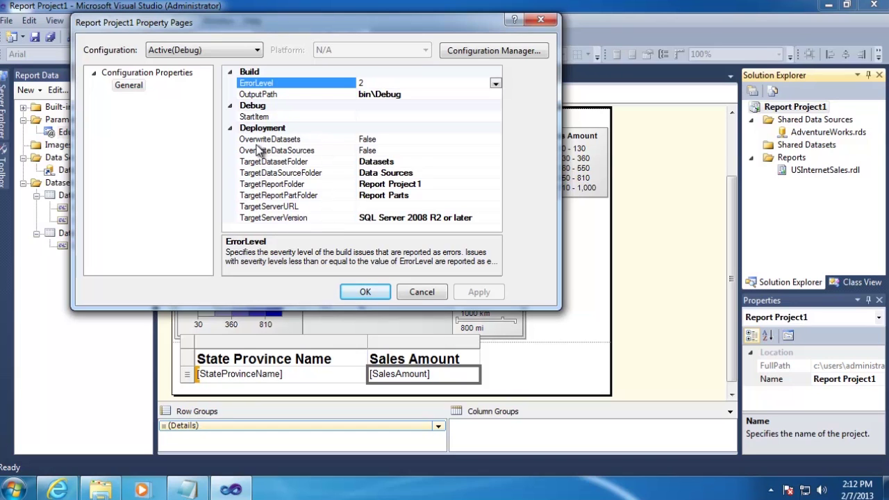
click(206, 492)
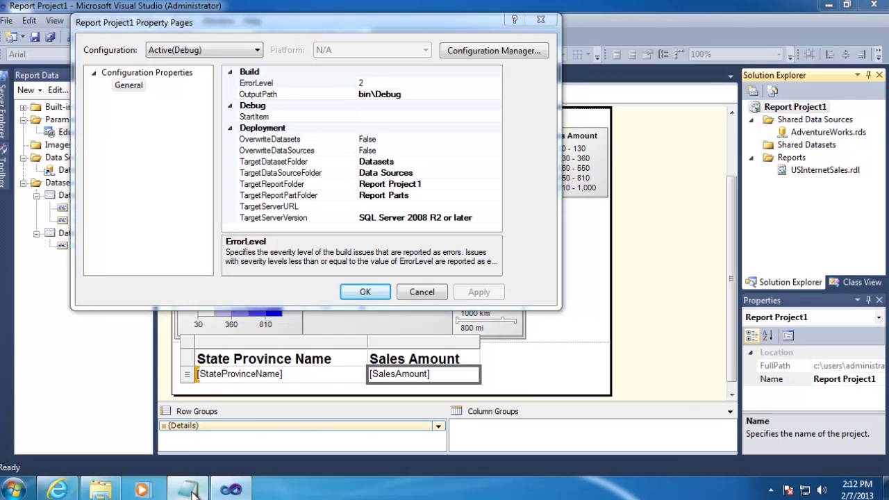
drag(270, 292, 88, 282)
key(ctrl+c)
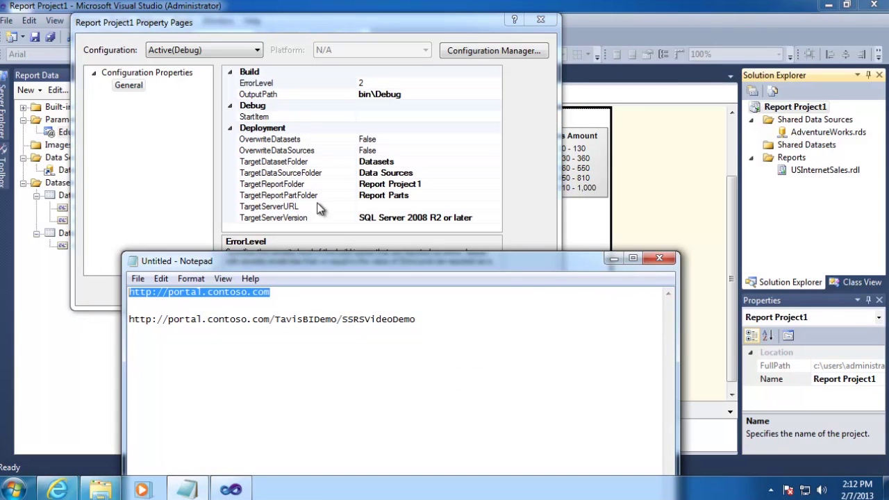
click(363, 205)
key(ctrl+v)
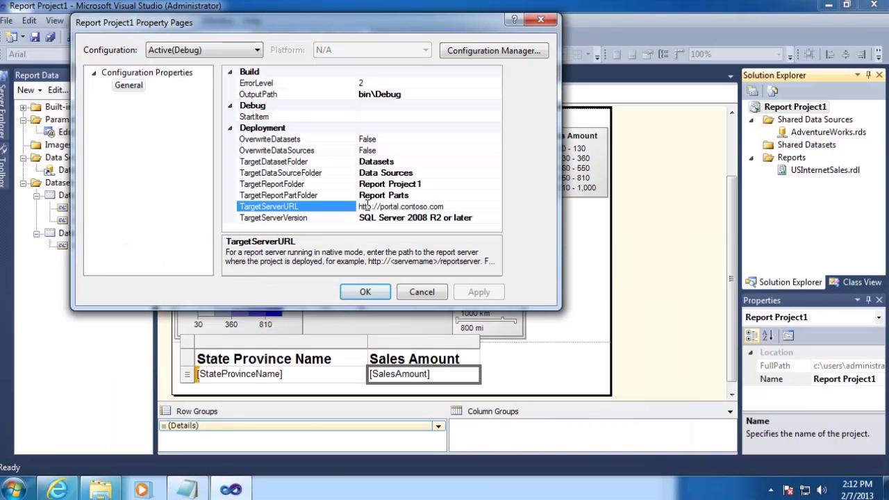
drag(459, 206, 357, 210)
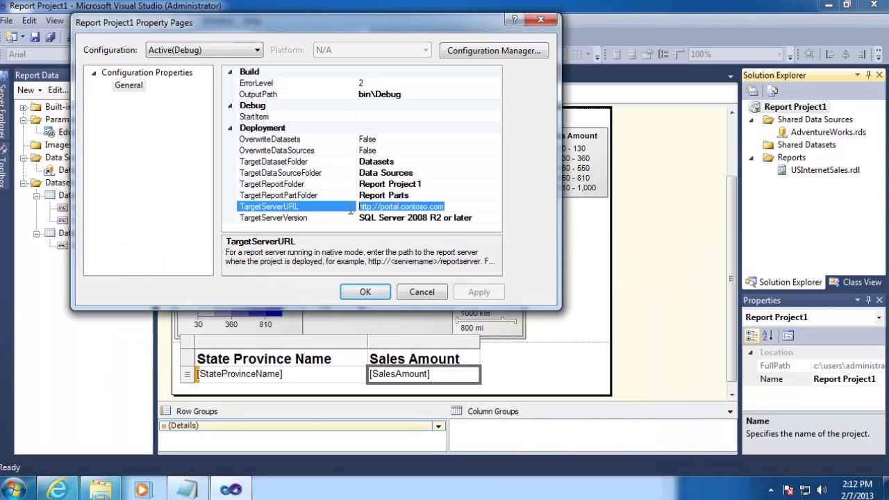
Step: Copy the SSRSVideoDemo library URL and paste it as the TargetDatasetFolder
click(187, 489)
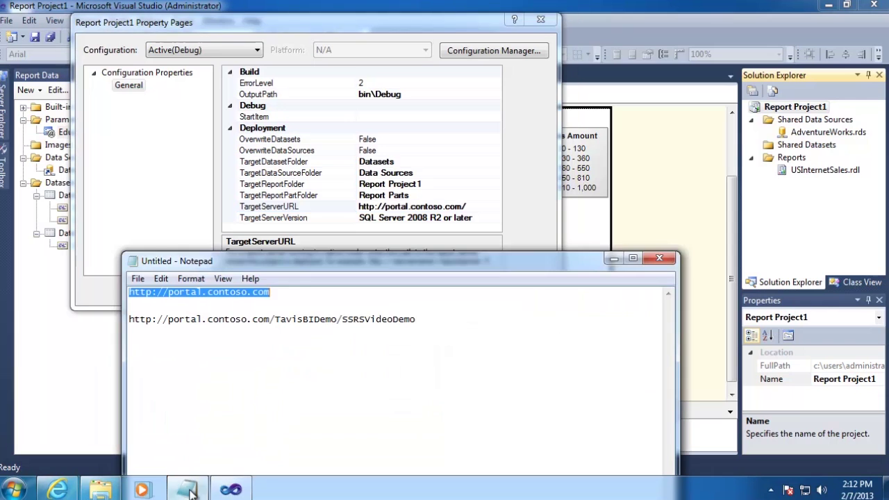
drag(417, 319, 123, 328)
key(ctrl+c)
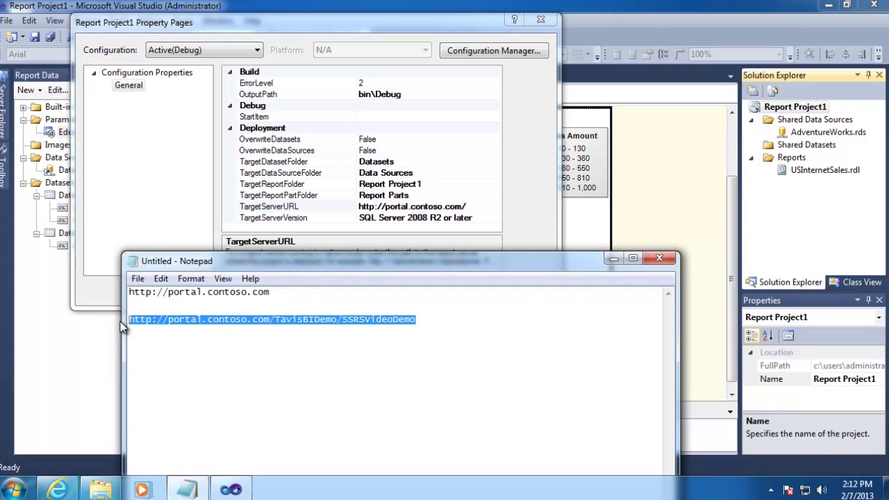
click(406, 23)
click(427, 161)
click(431, 161)
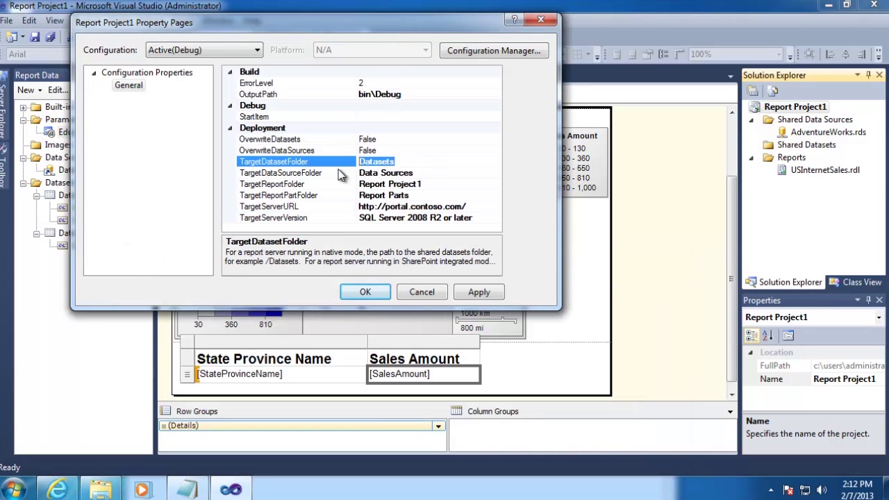
key(ctrl+v)
Step: Paste the same URL into TargetDataSourceFolder, TargetReportFolder and TargetReportPartFolder, then apply
click(444, 173)
click(446, 175)
key(ctrl+v)
click(448, 184)
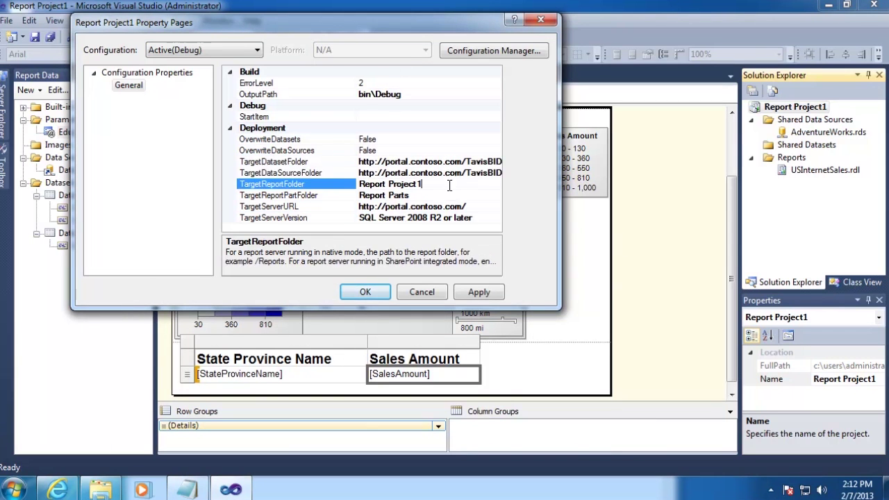
click(458, 184)
key(ctrl+v)
click(424, 197)
click(446, 196)
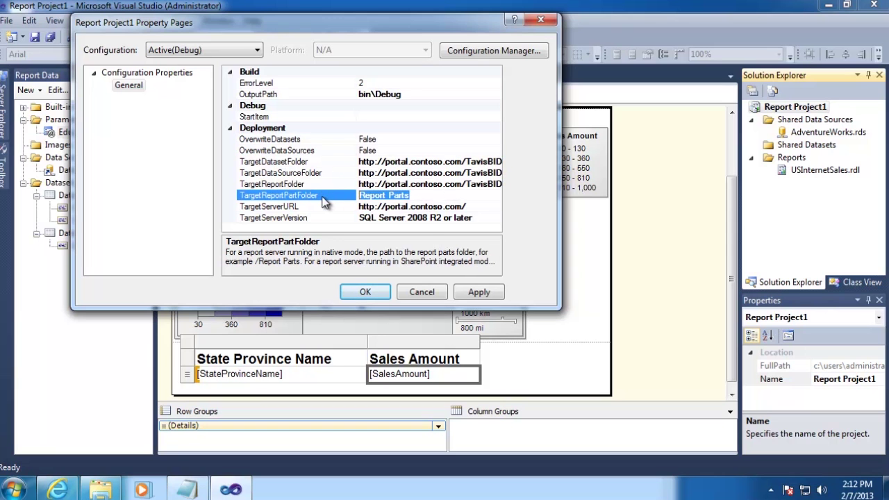
key(ctrl+v)
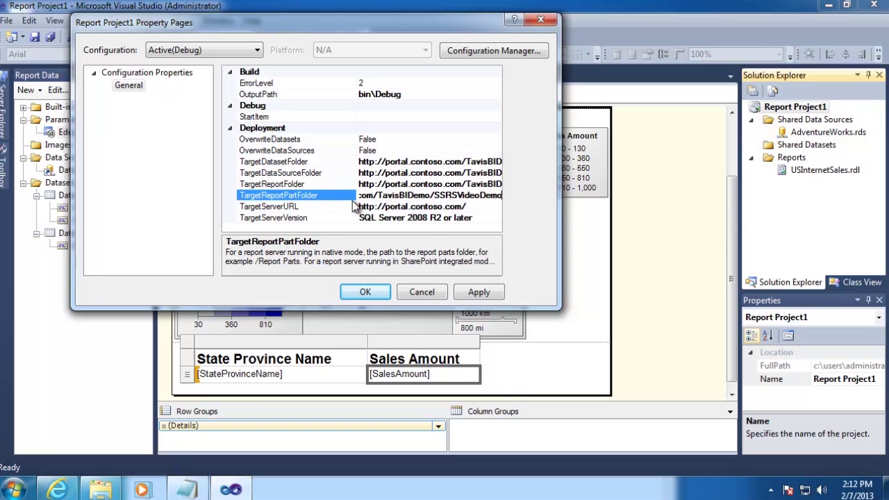
click(486, 295)
click(363, 292)
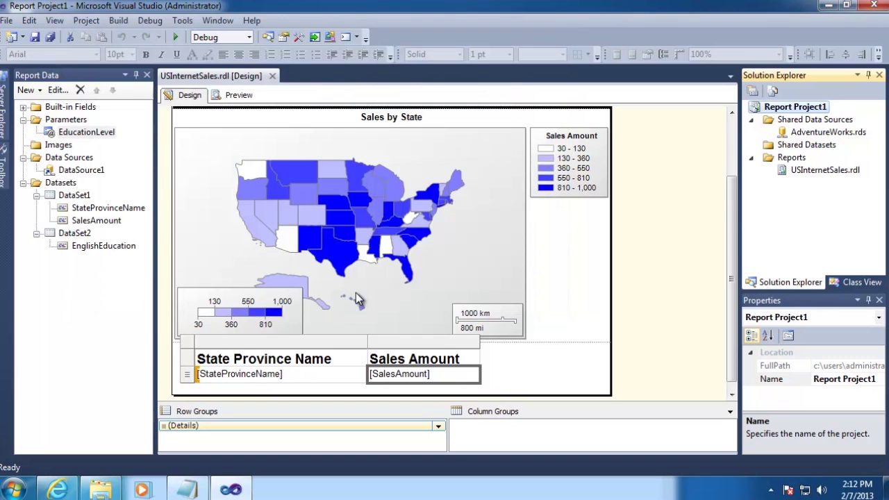
Step: Deploy Report Project1 and confirm the build succeeded in the Output window
right_click(787, 113)
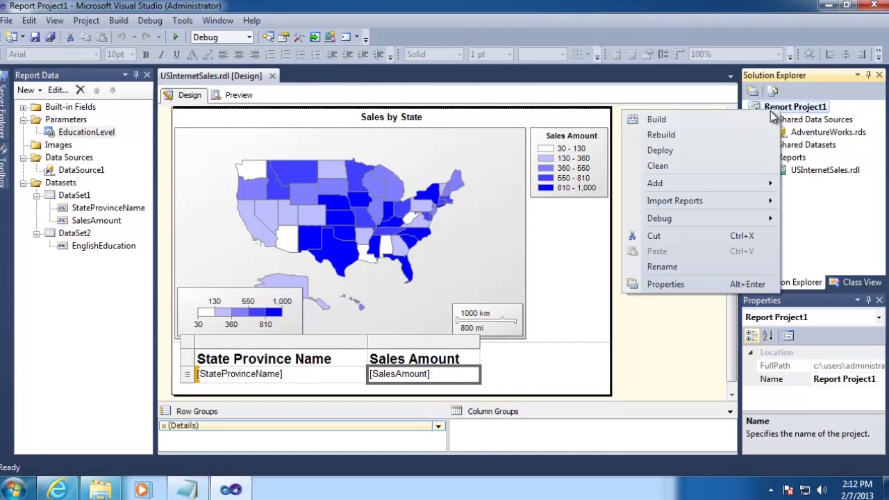
click(660, 150)
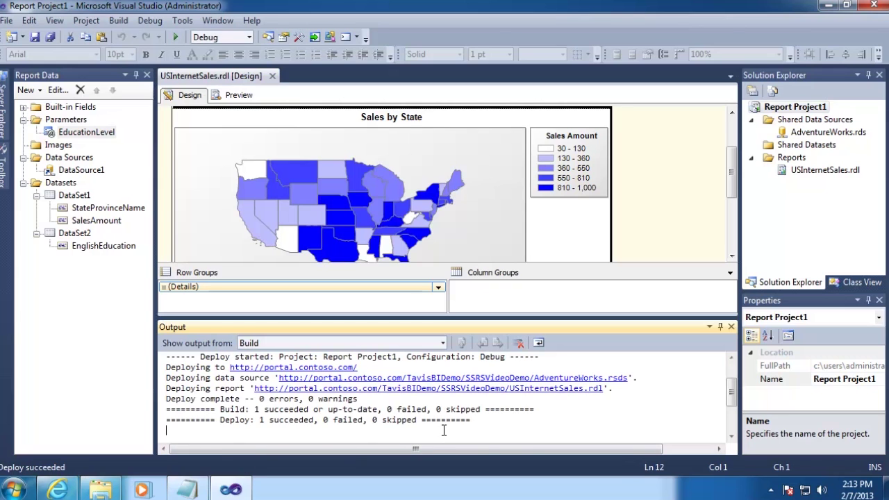
drag(254, 412, 345, 413)
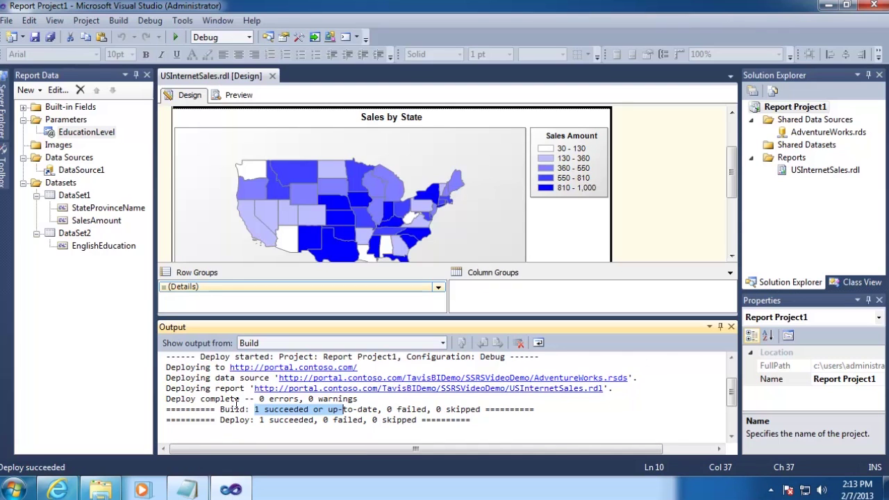
click(61, 492)
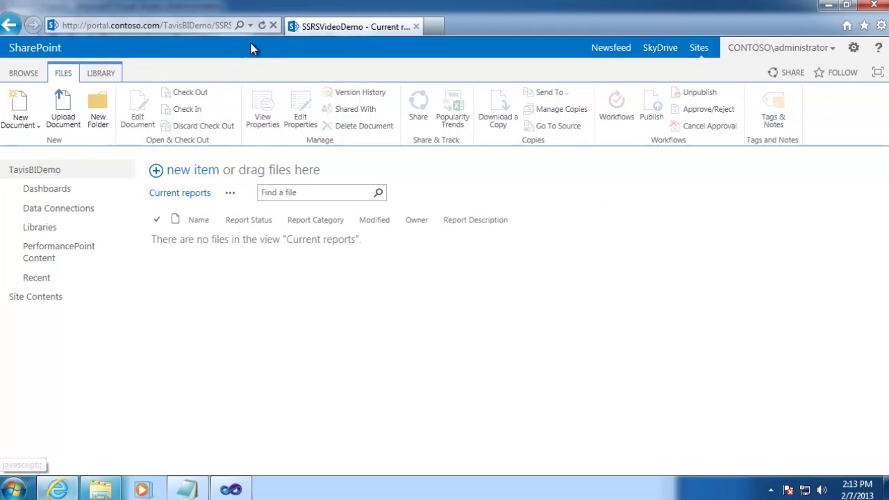
Step: Reload the Current reports library and open AdventureWorks' Edit Data Source Definition page
click(262, 26)
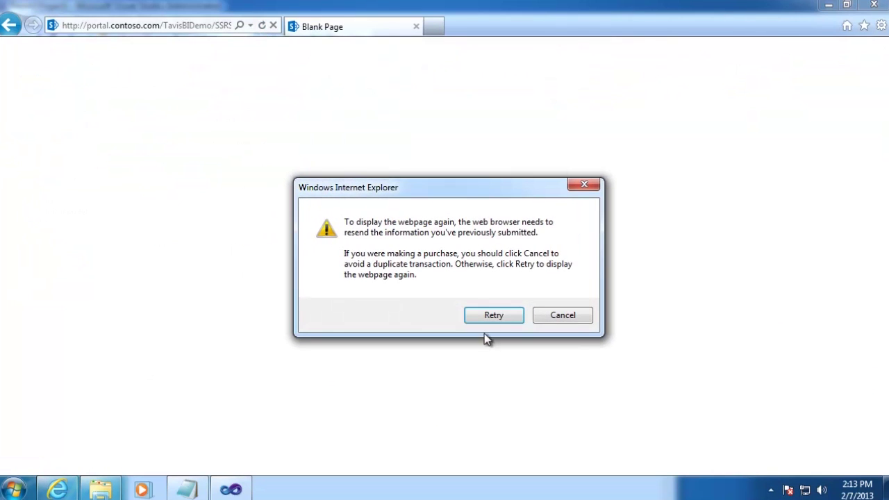
click(493, 316)
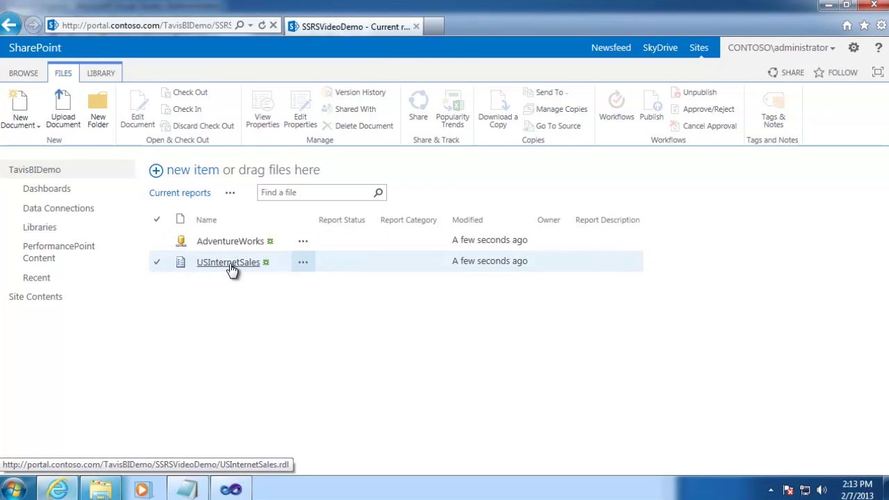
click(303, 244)
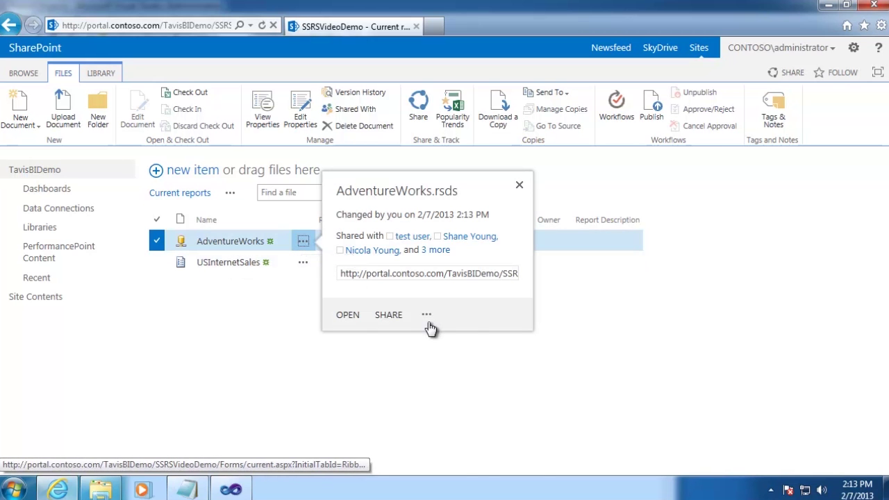
click(426, 316)
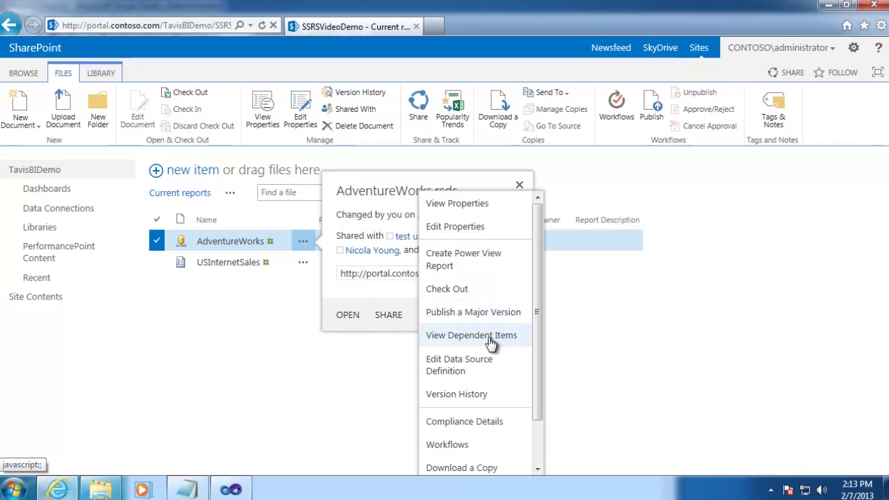
click(452, 373)
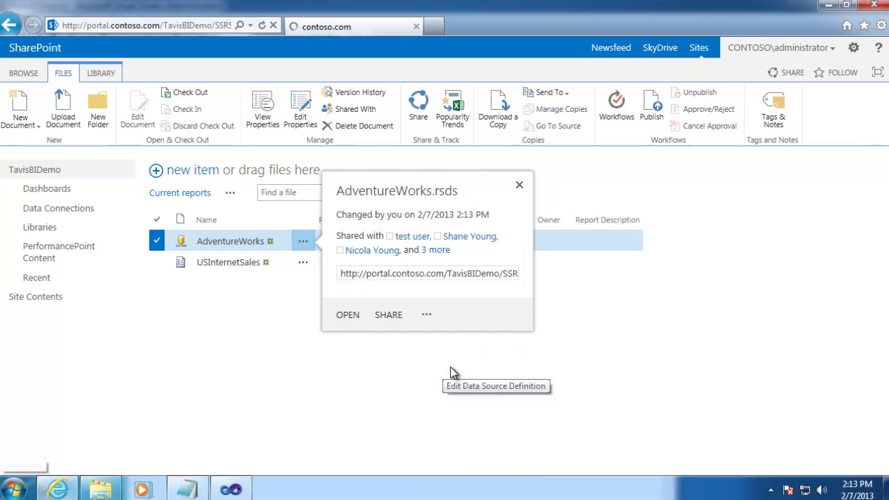
scroll(564, 287, down, 5)
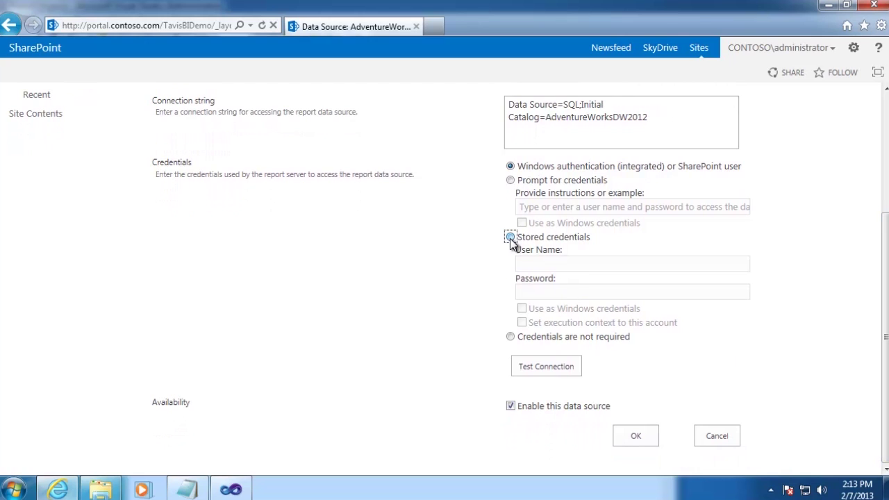
Step: Store the administrator account's credentials as Windows credentials, test the connection, and save AdventureWorks
click(509, 239)
click(562, 262)
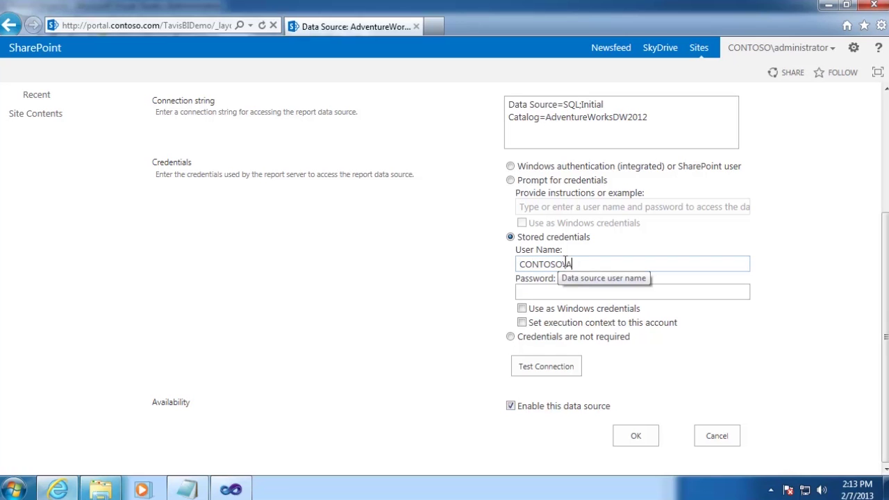
text(CONTOSO\Administrotor)
key(Tab)
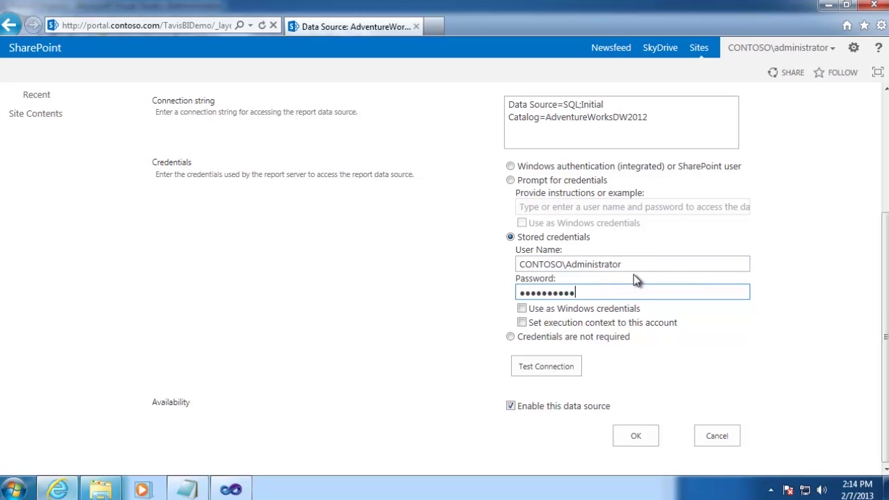
click(522, 309)
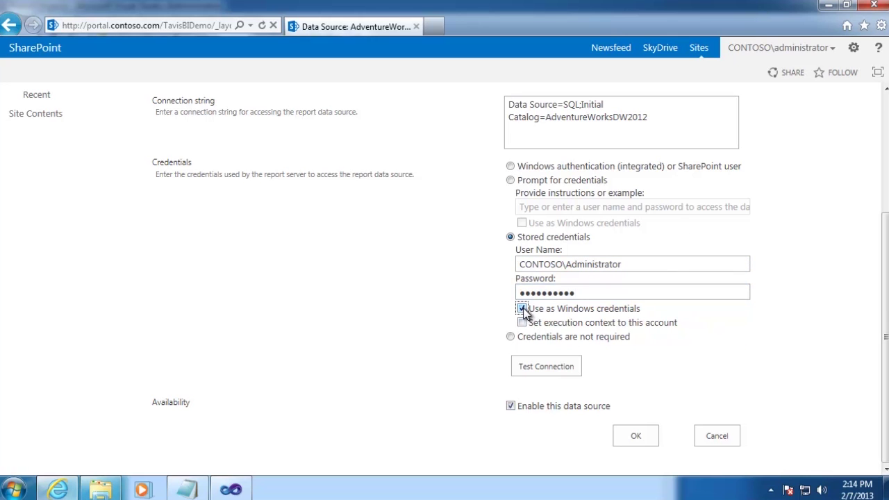
click(558, 368)
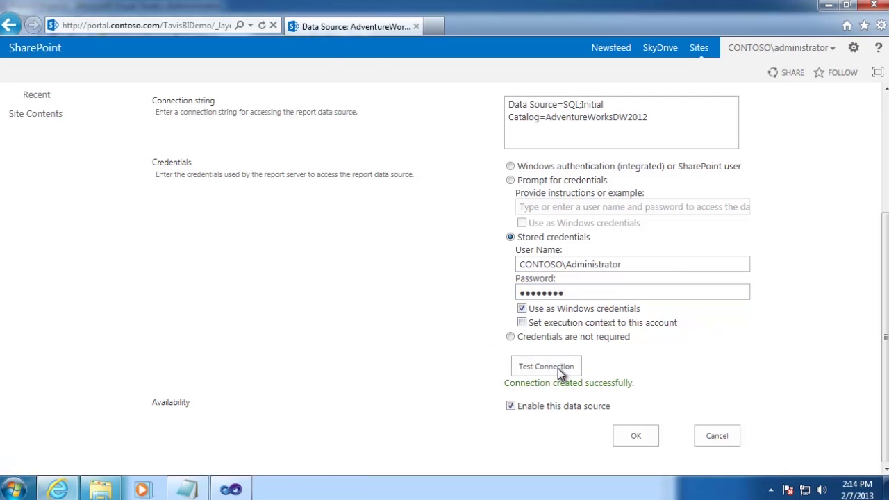
drag(504, 383, 632, 386)
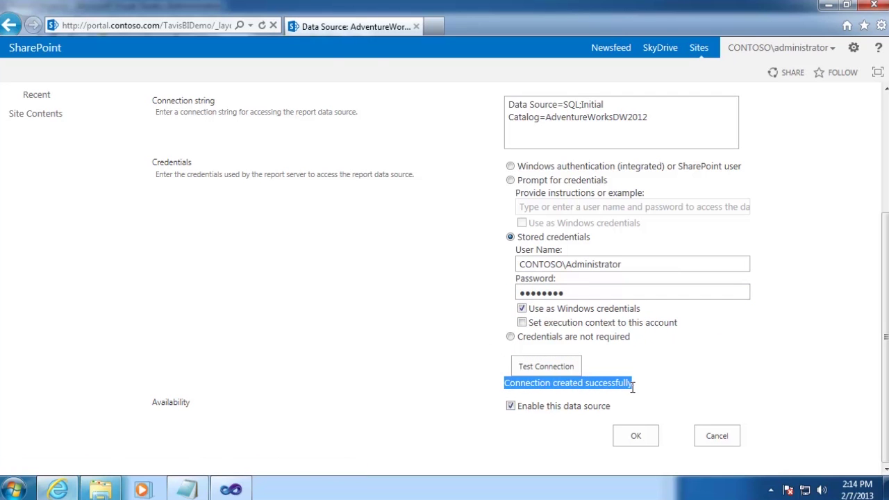
click(634, 439)
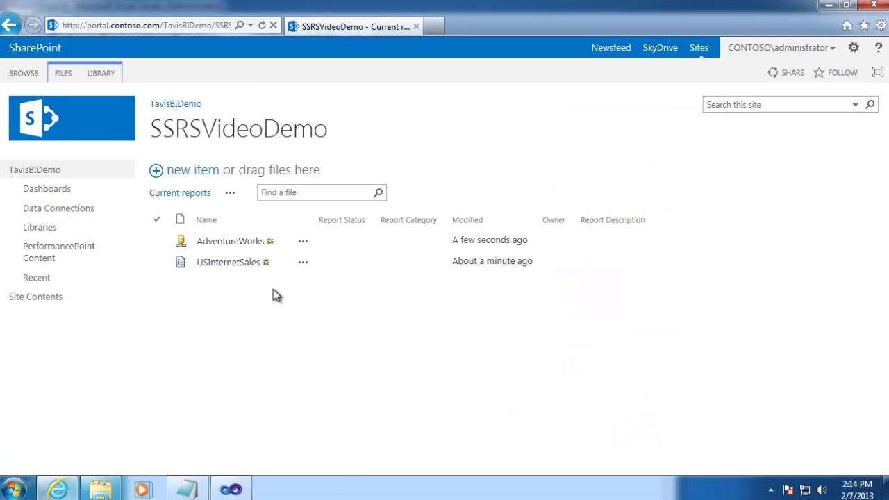
Step: Open the USInternetSales report and run it for the Partial College education level
click(229, 262)
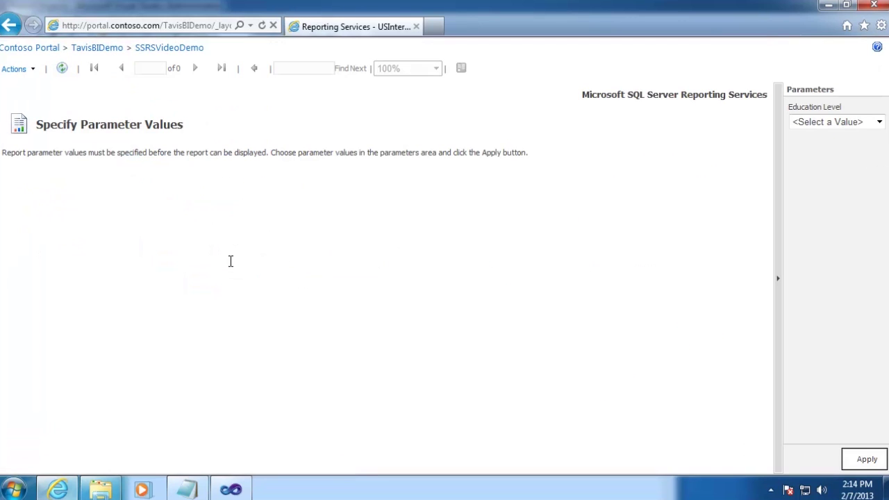
click(879, 121)
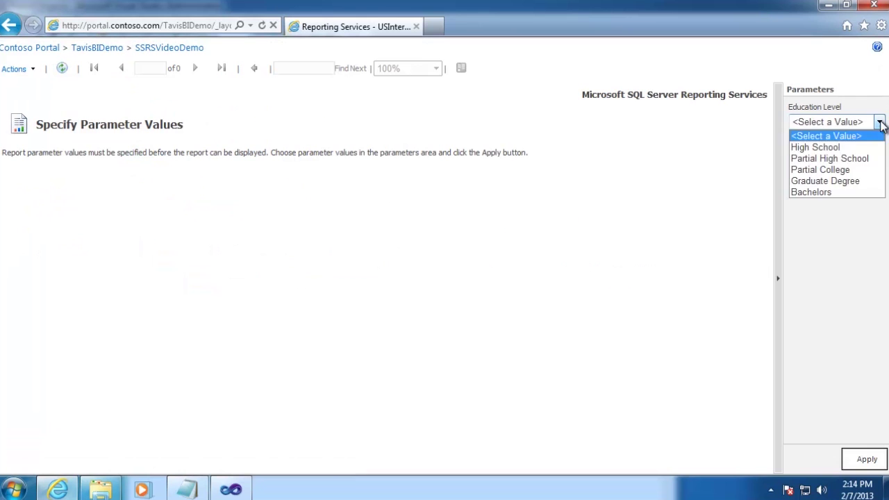
click(830, 170)
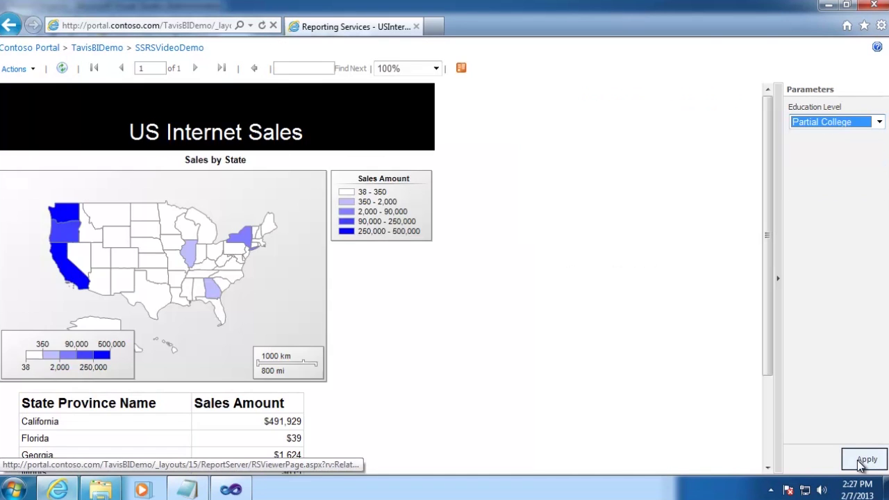
click(865, 460)
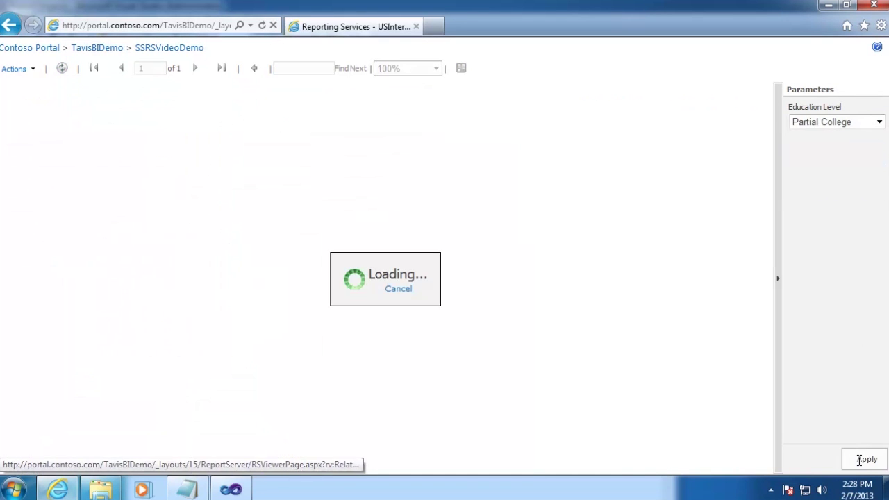
Step: Rerun the USInternetSales report for the High School education level
click(880, 122)
click(833, 136)
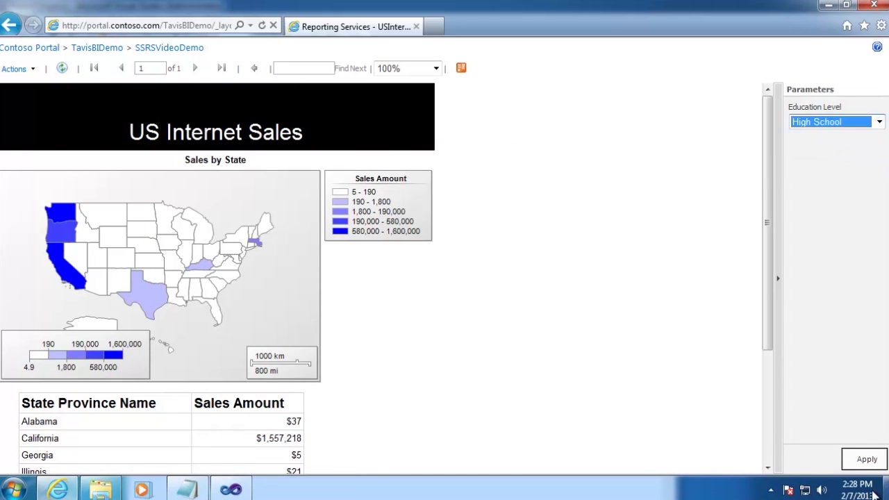
click(863, 460)
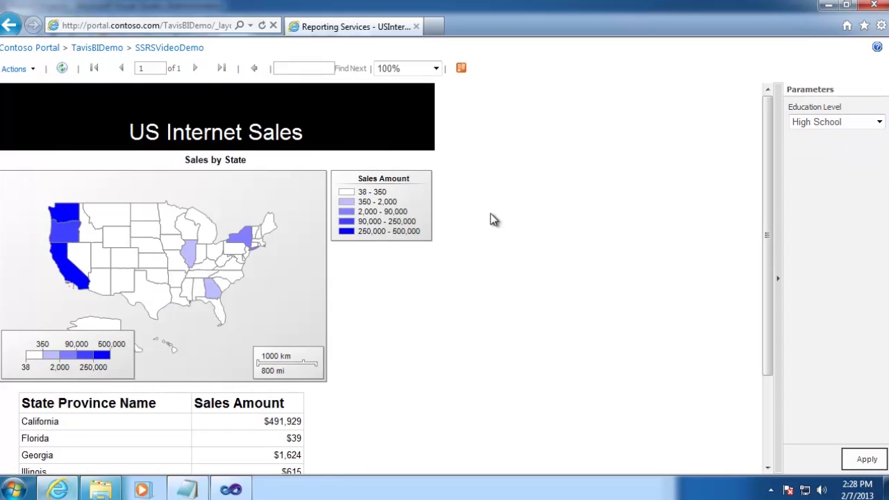